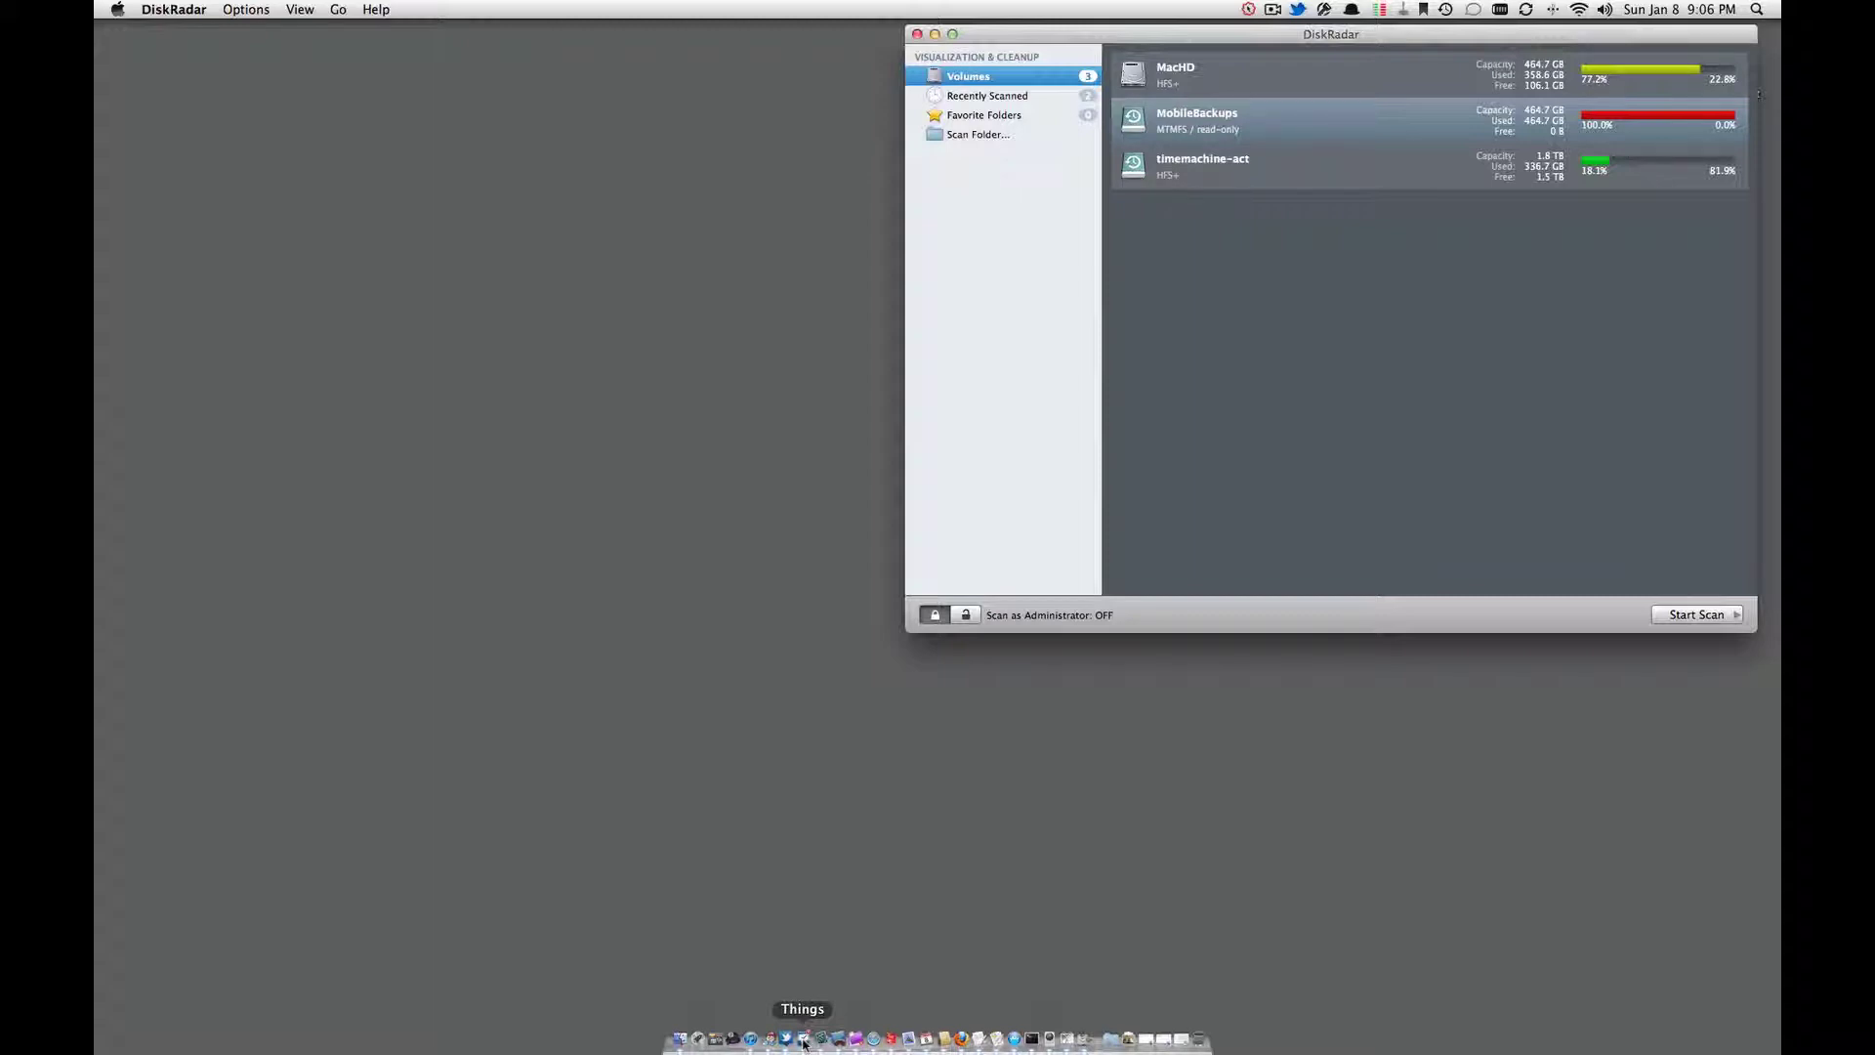
Step: Launch Terminal from the Alfred launcher
left_click(1120, 487)
key("alt+space")
type("te")
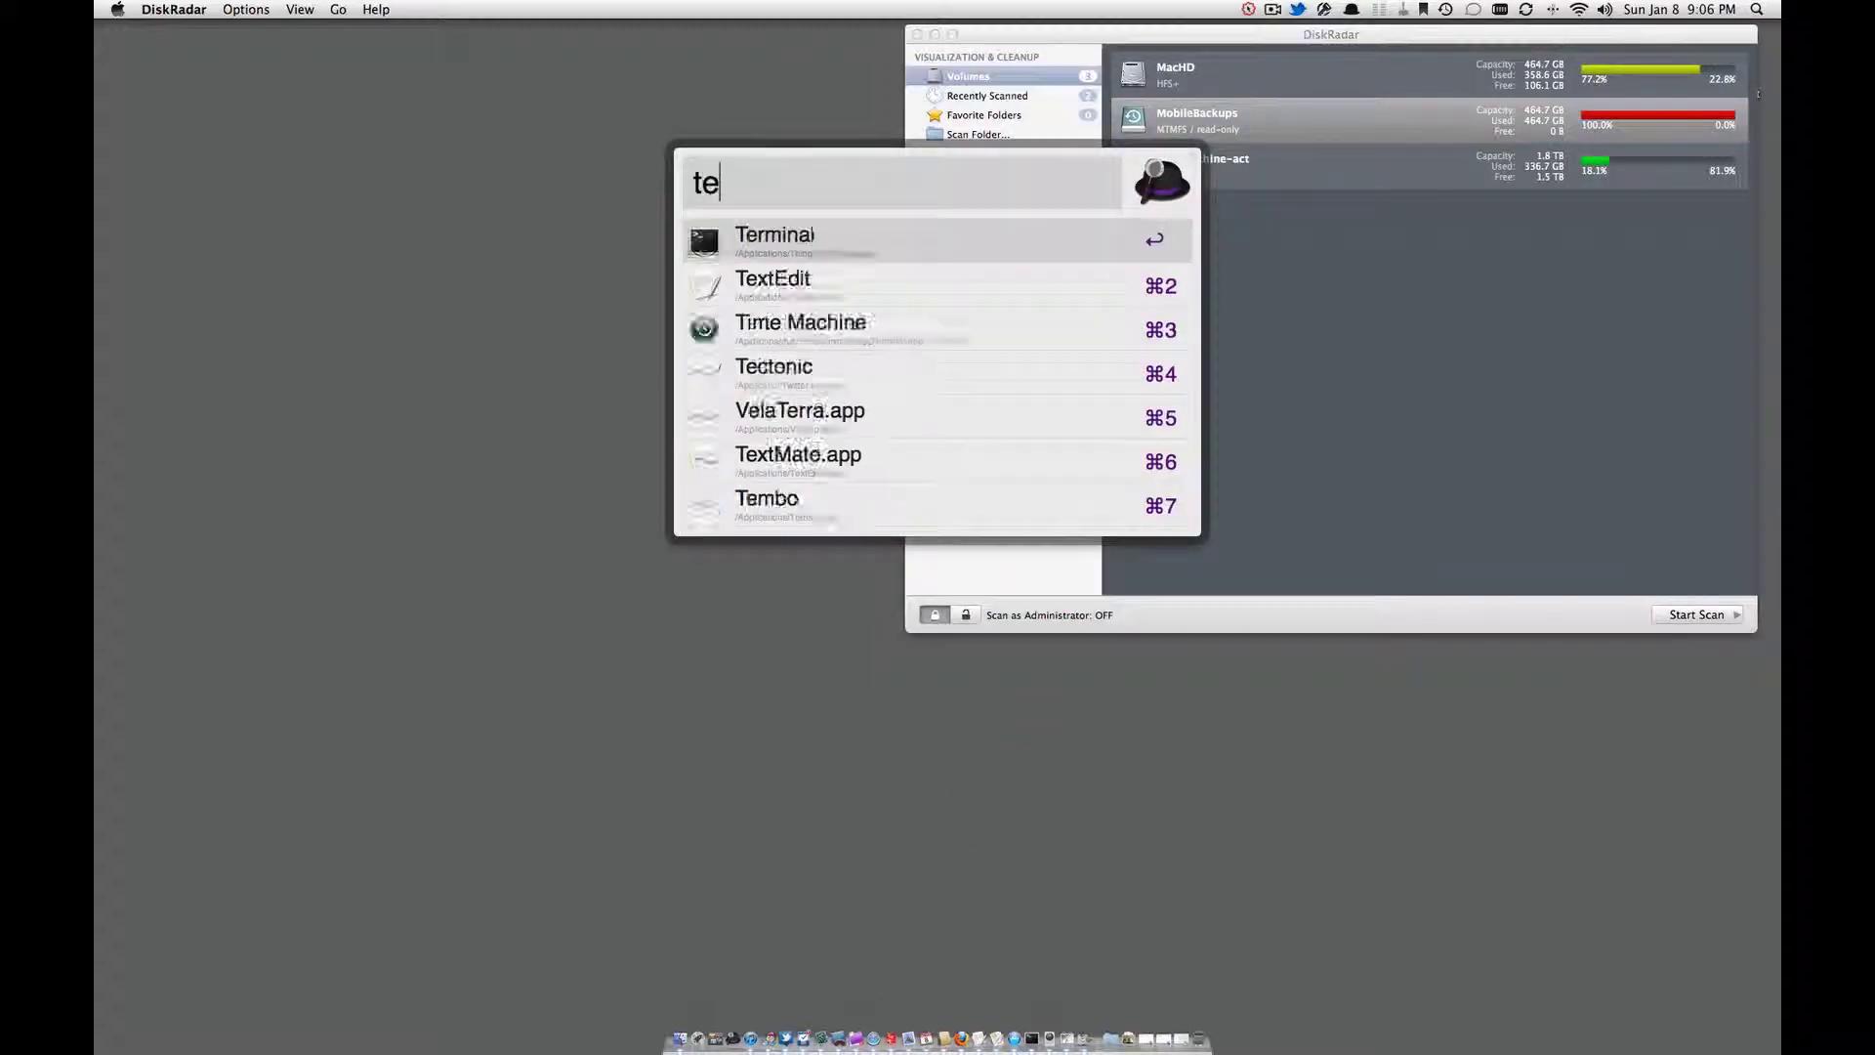
type("rminal")
key("Return")
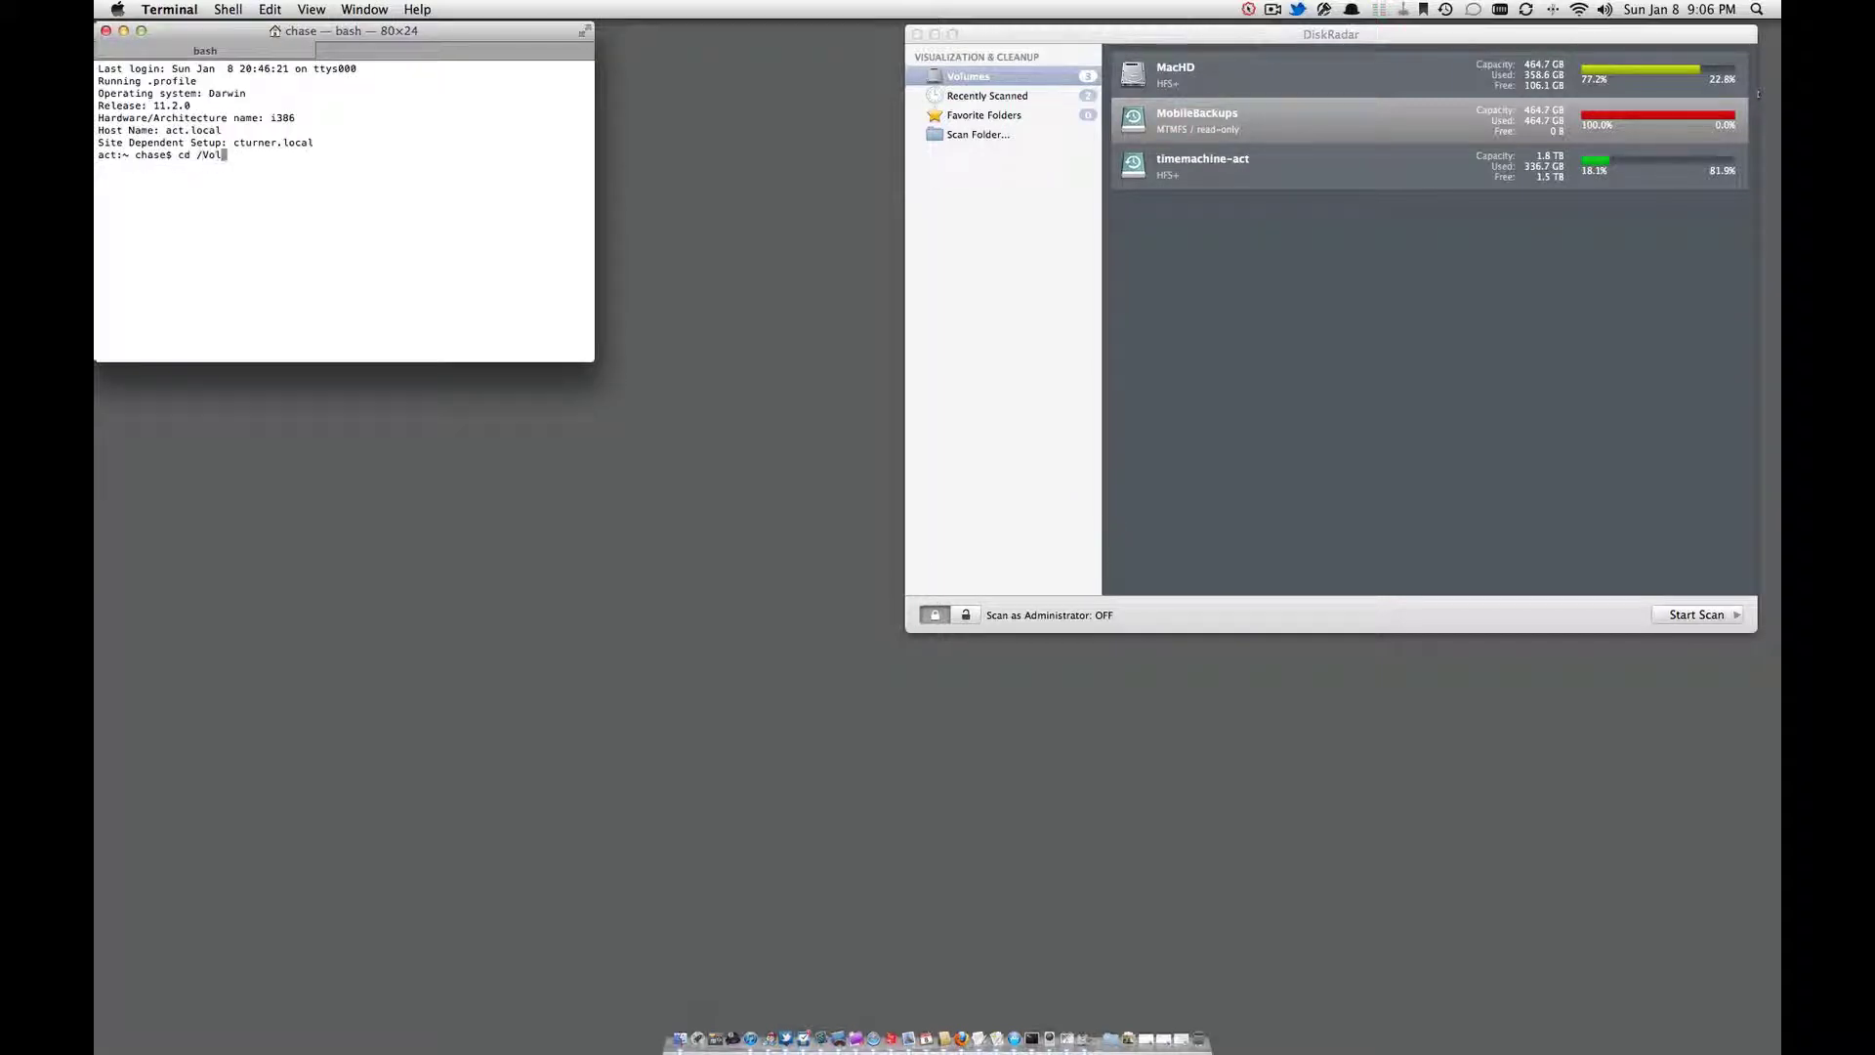
Step: Run cd /Volumes and ls -l to list MacHD, MobileBackups and timemachine-act
type("cd /Volumes")
key("Return")
type("ls -l")
key("Return")
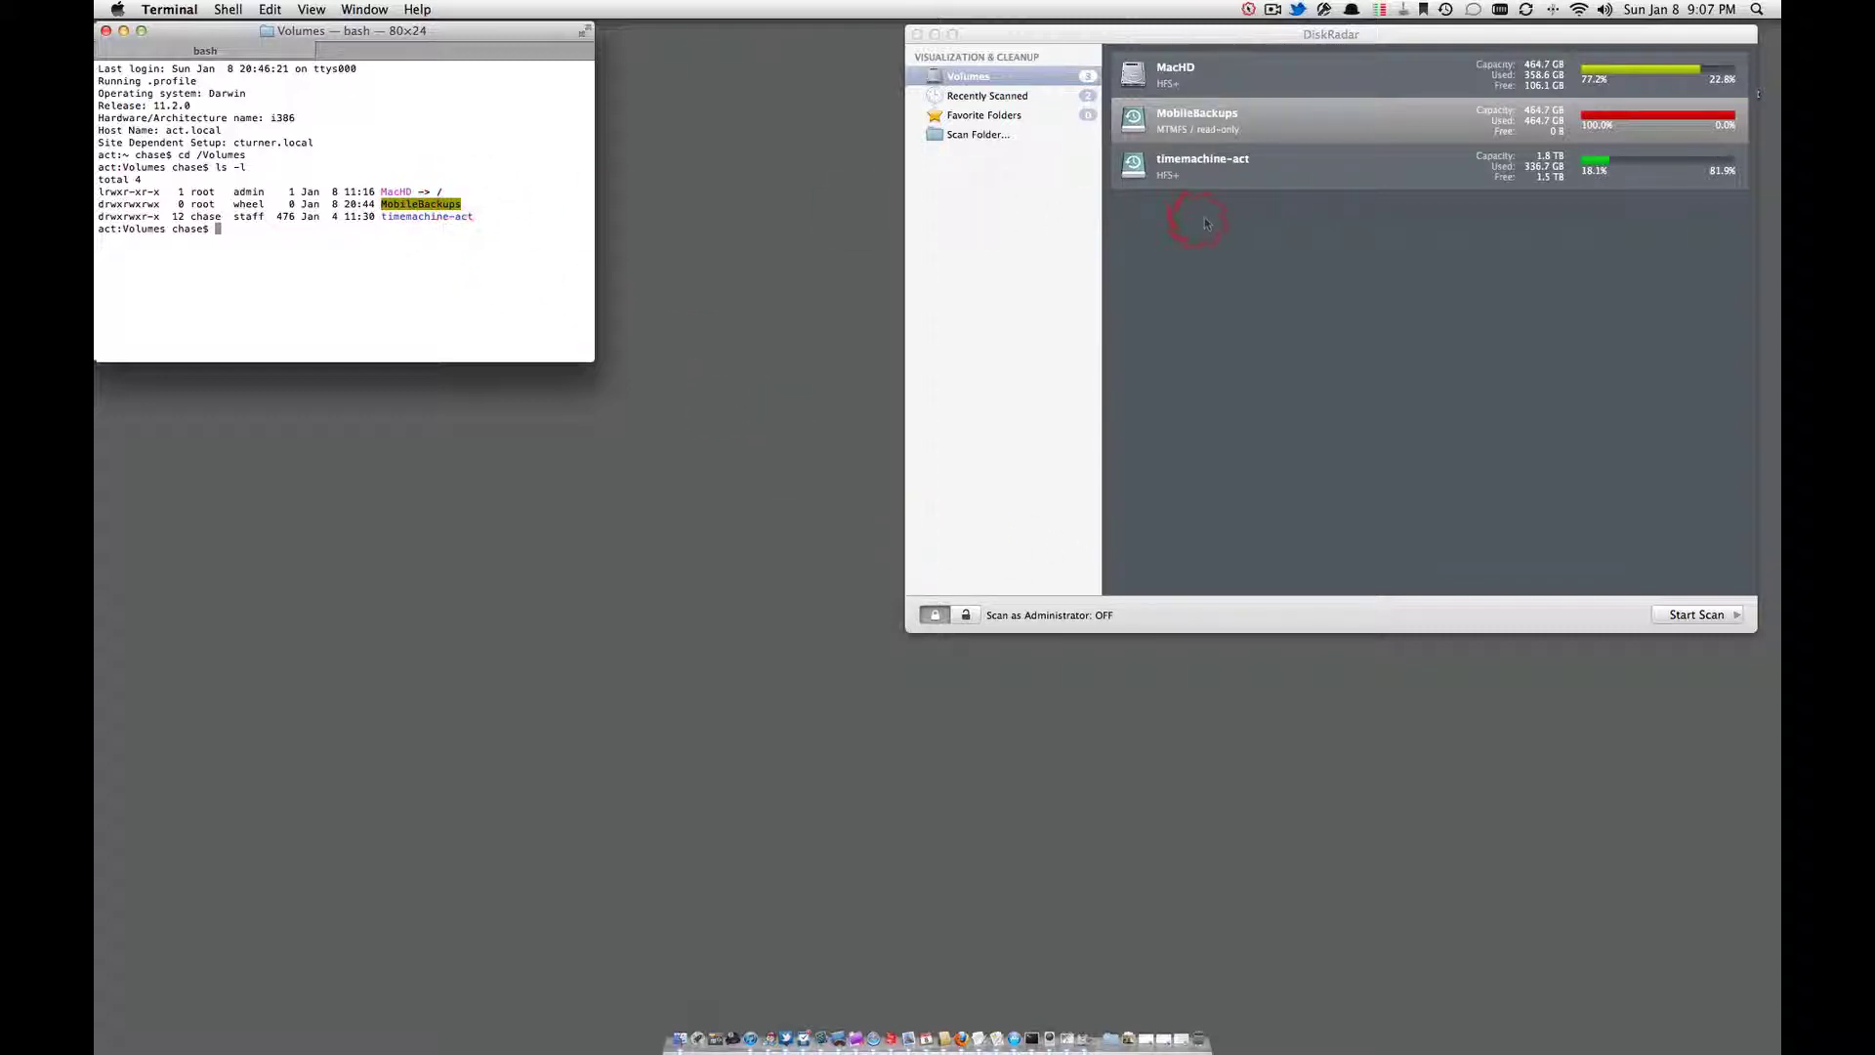
Step: Bring DiskRadar forward and select the MobileBackups row, showing 464.7 GB used and 0 B free
left_click(1145, 35)
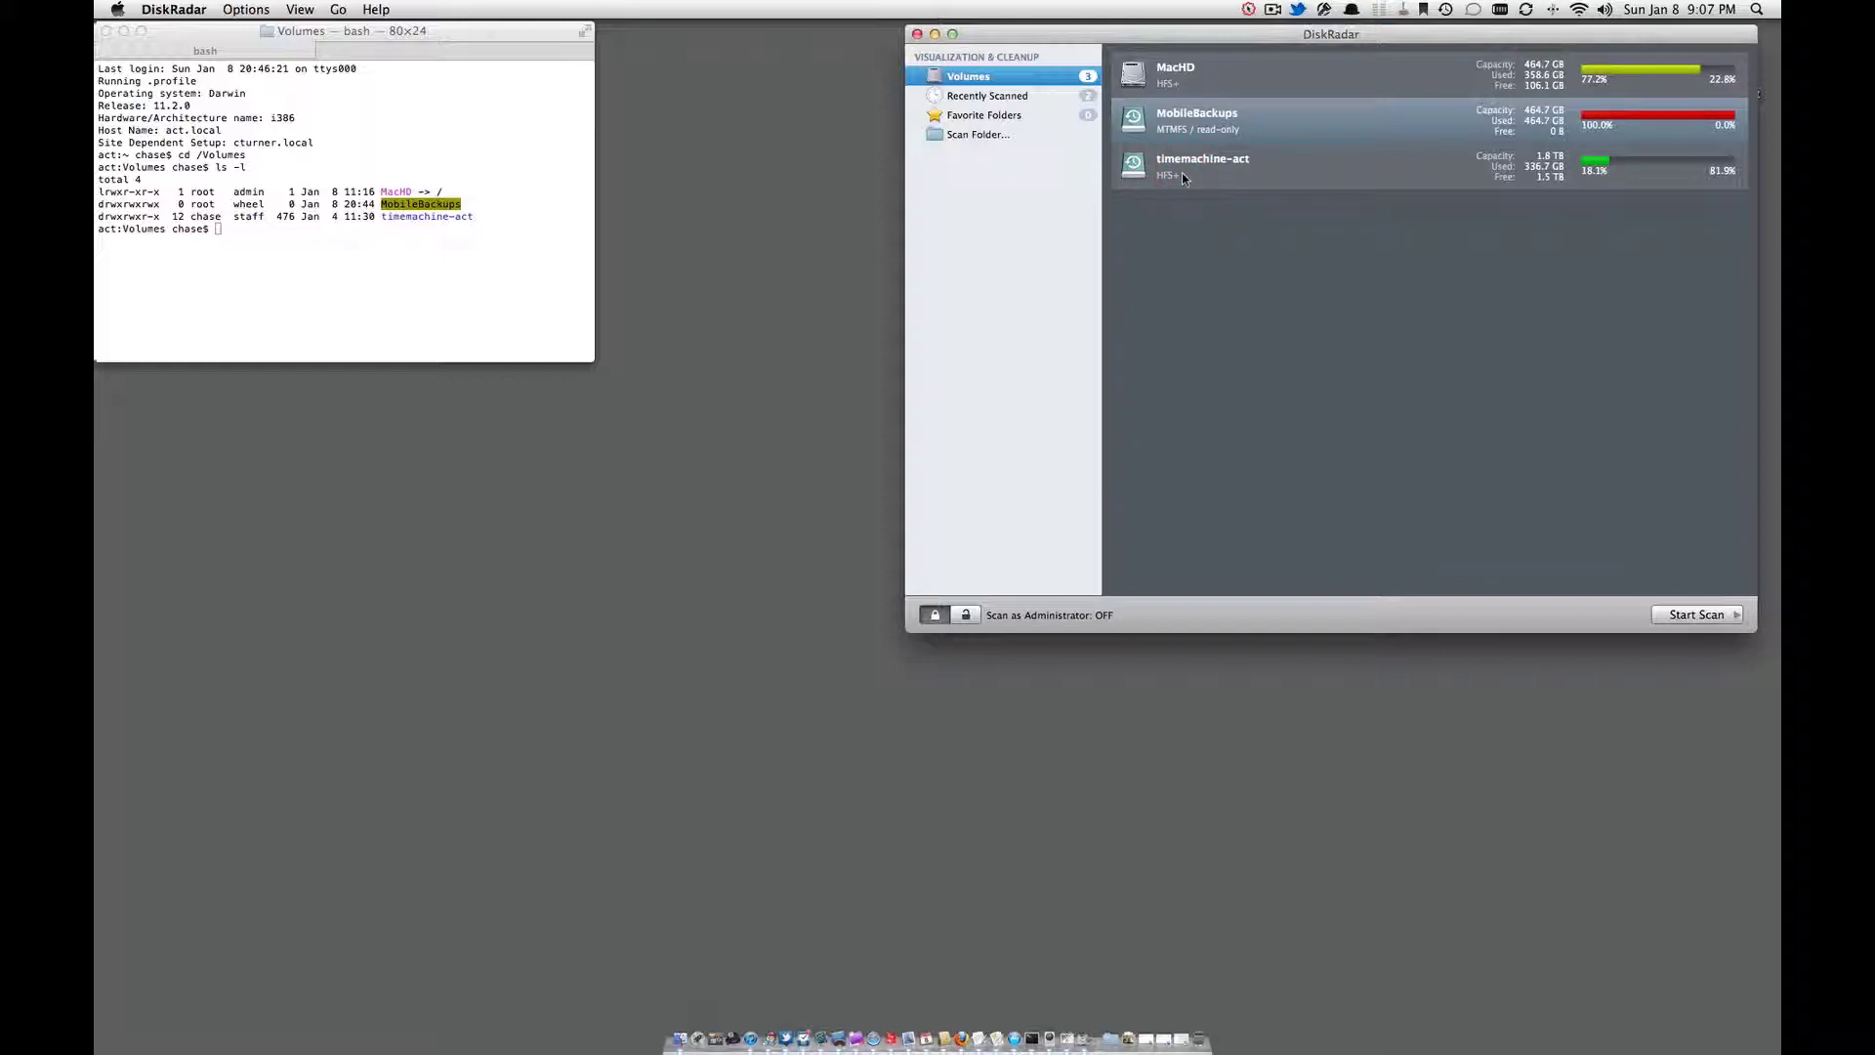
left_click(1186, 128)
Step: Hide Terminal and launch Disk Utility through Alfred
left_click(554, 230)
key("super+h")
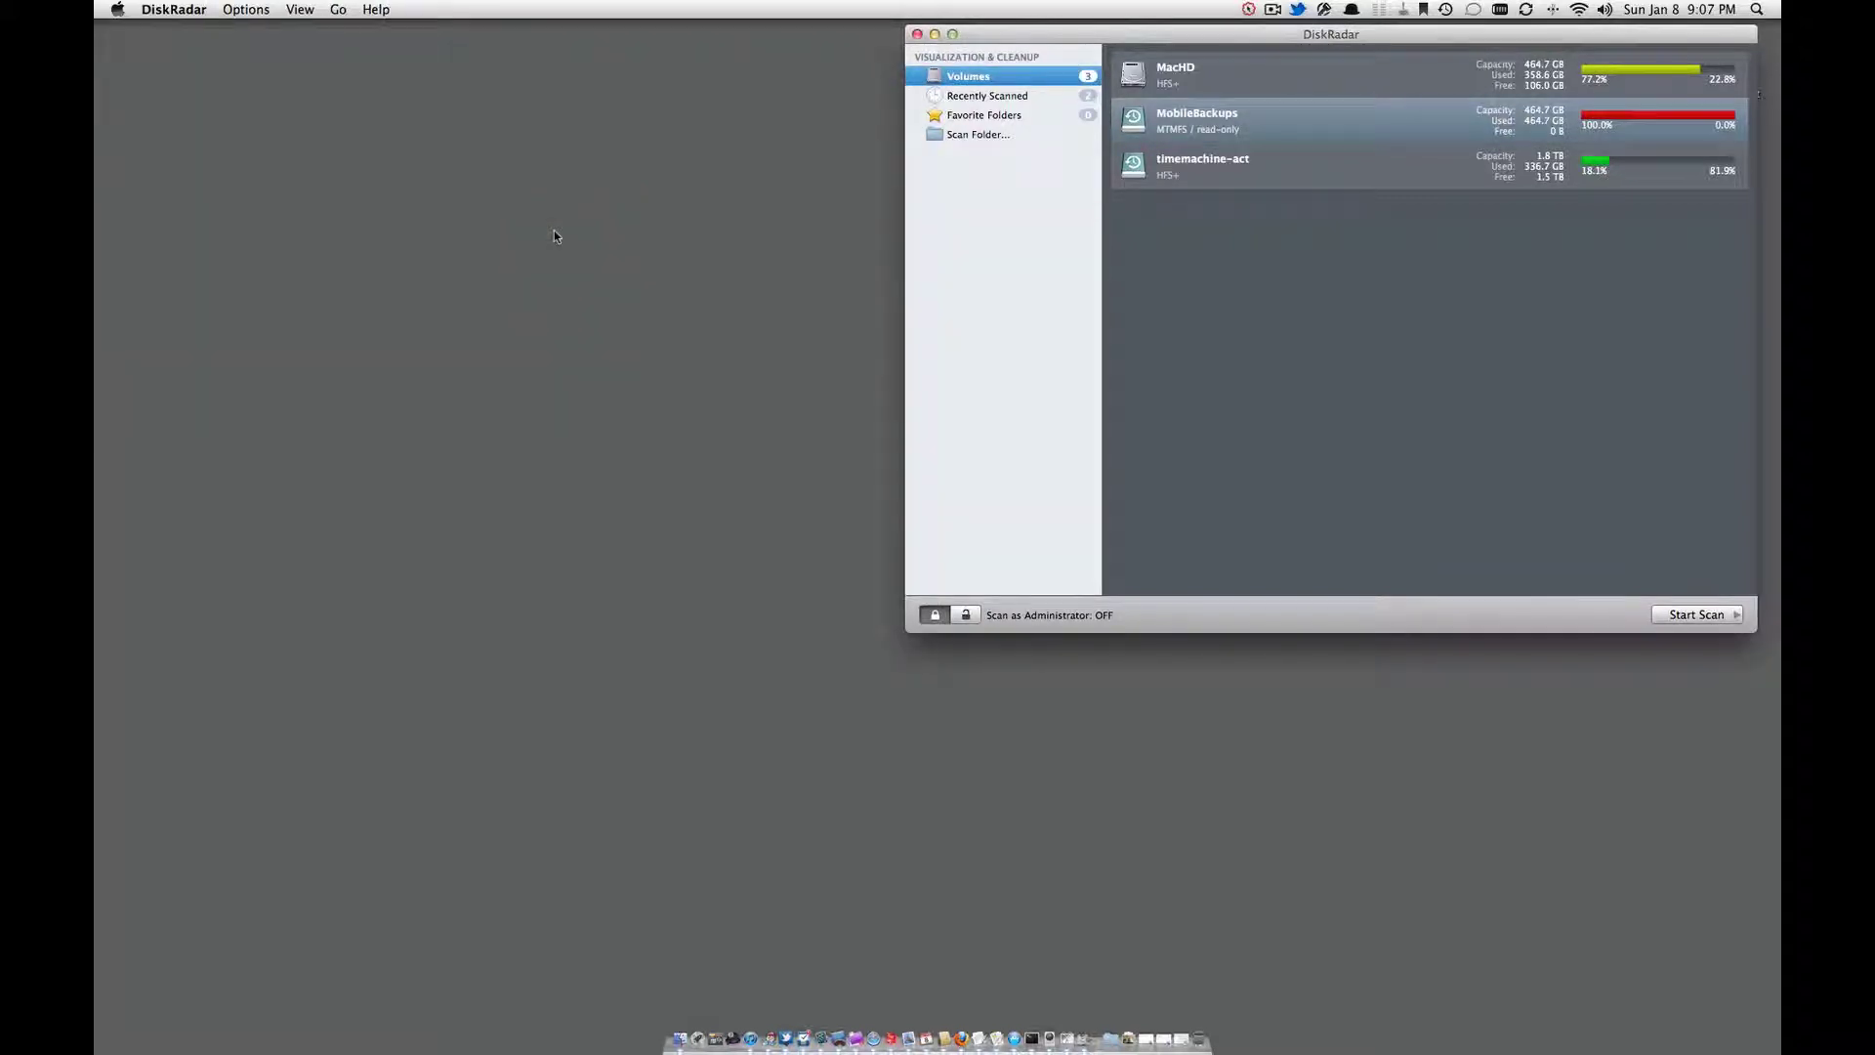
key("alt+space")
type("dis")
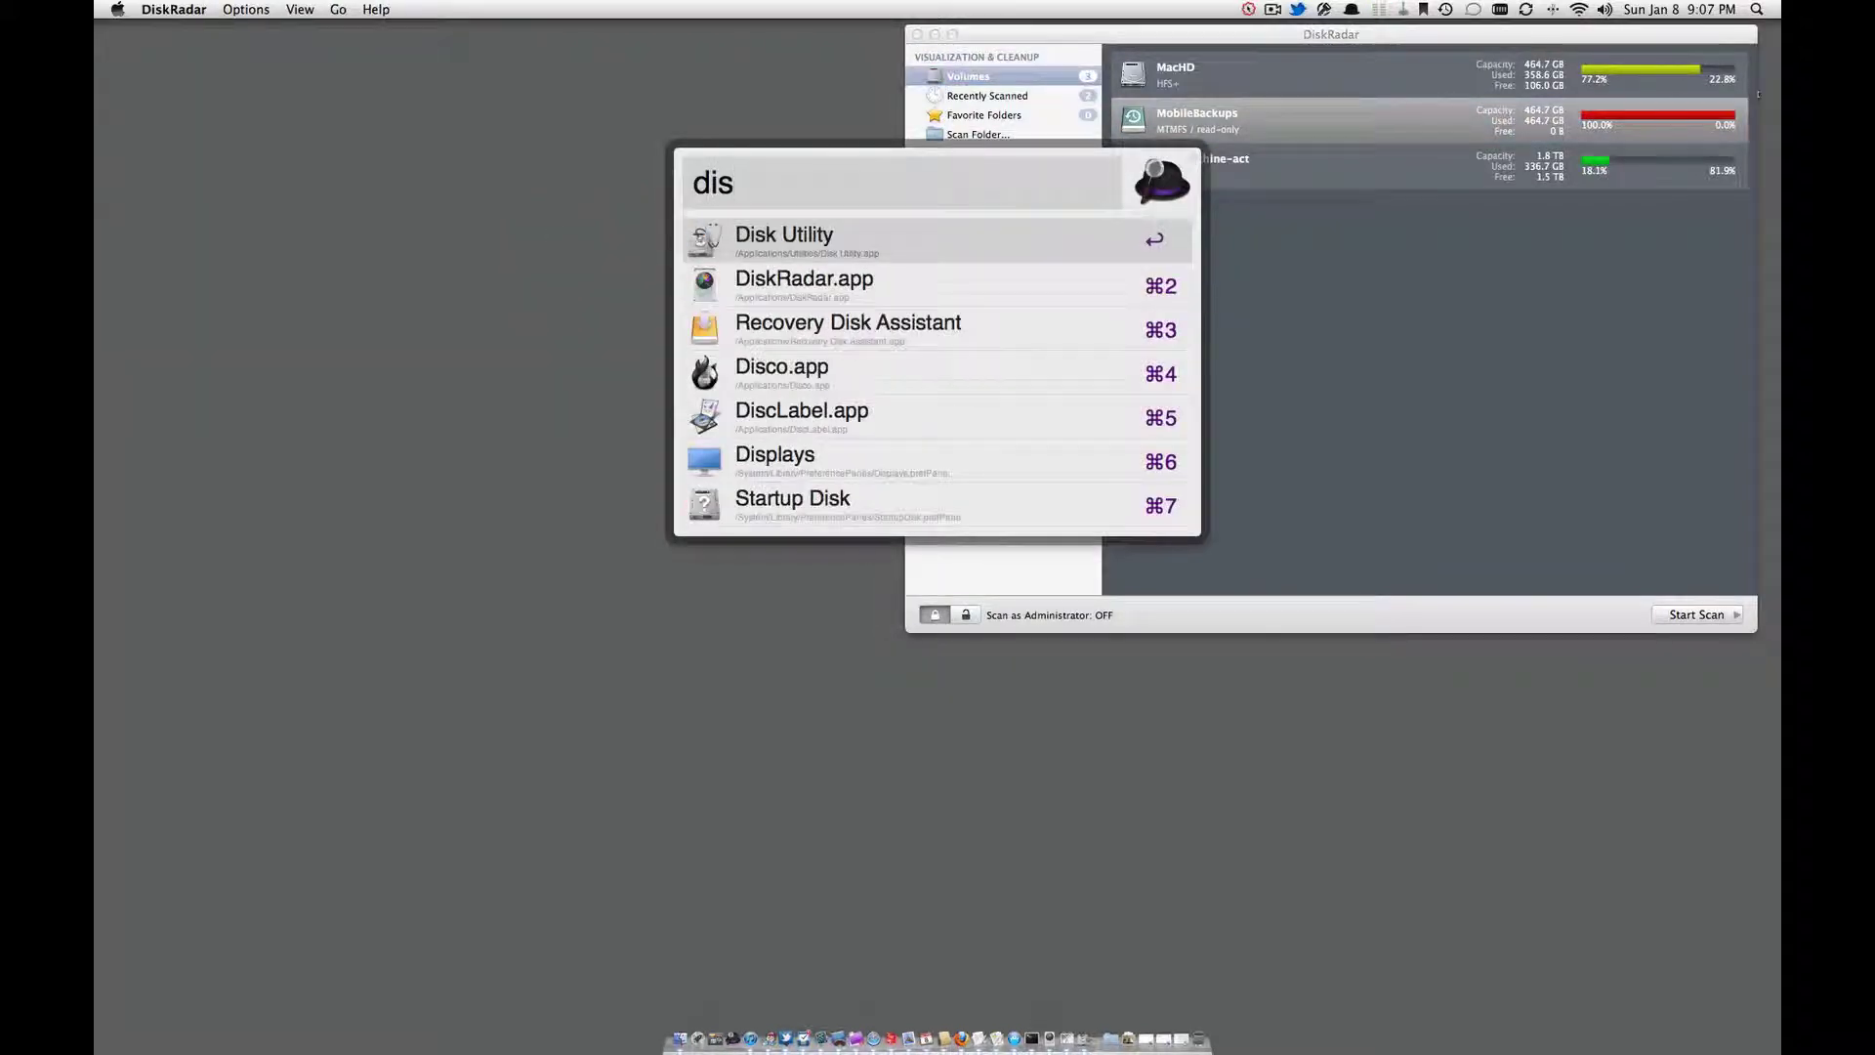
key("Return")
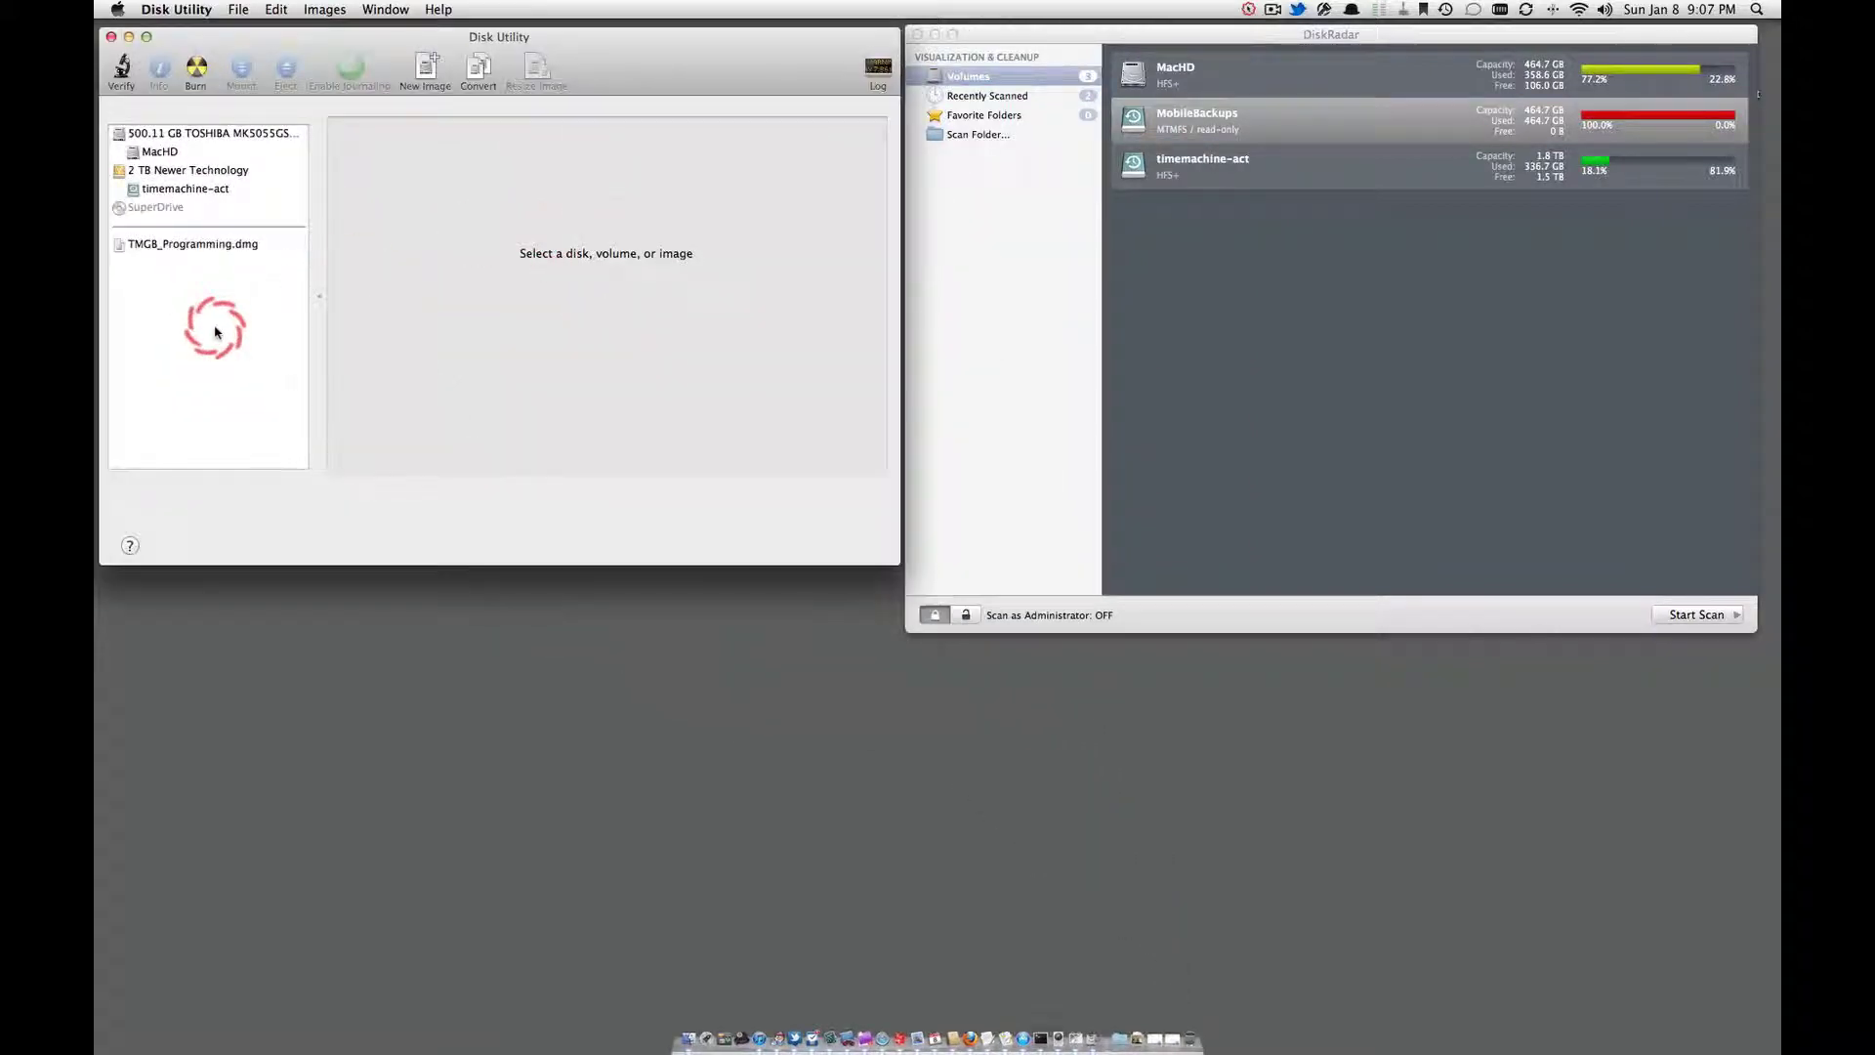
Step: Start a New Blank Disk Image from the File menu and browse its save locations
left_click(237, 9)
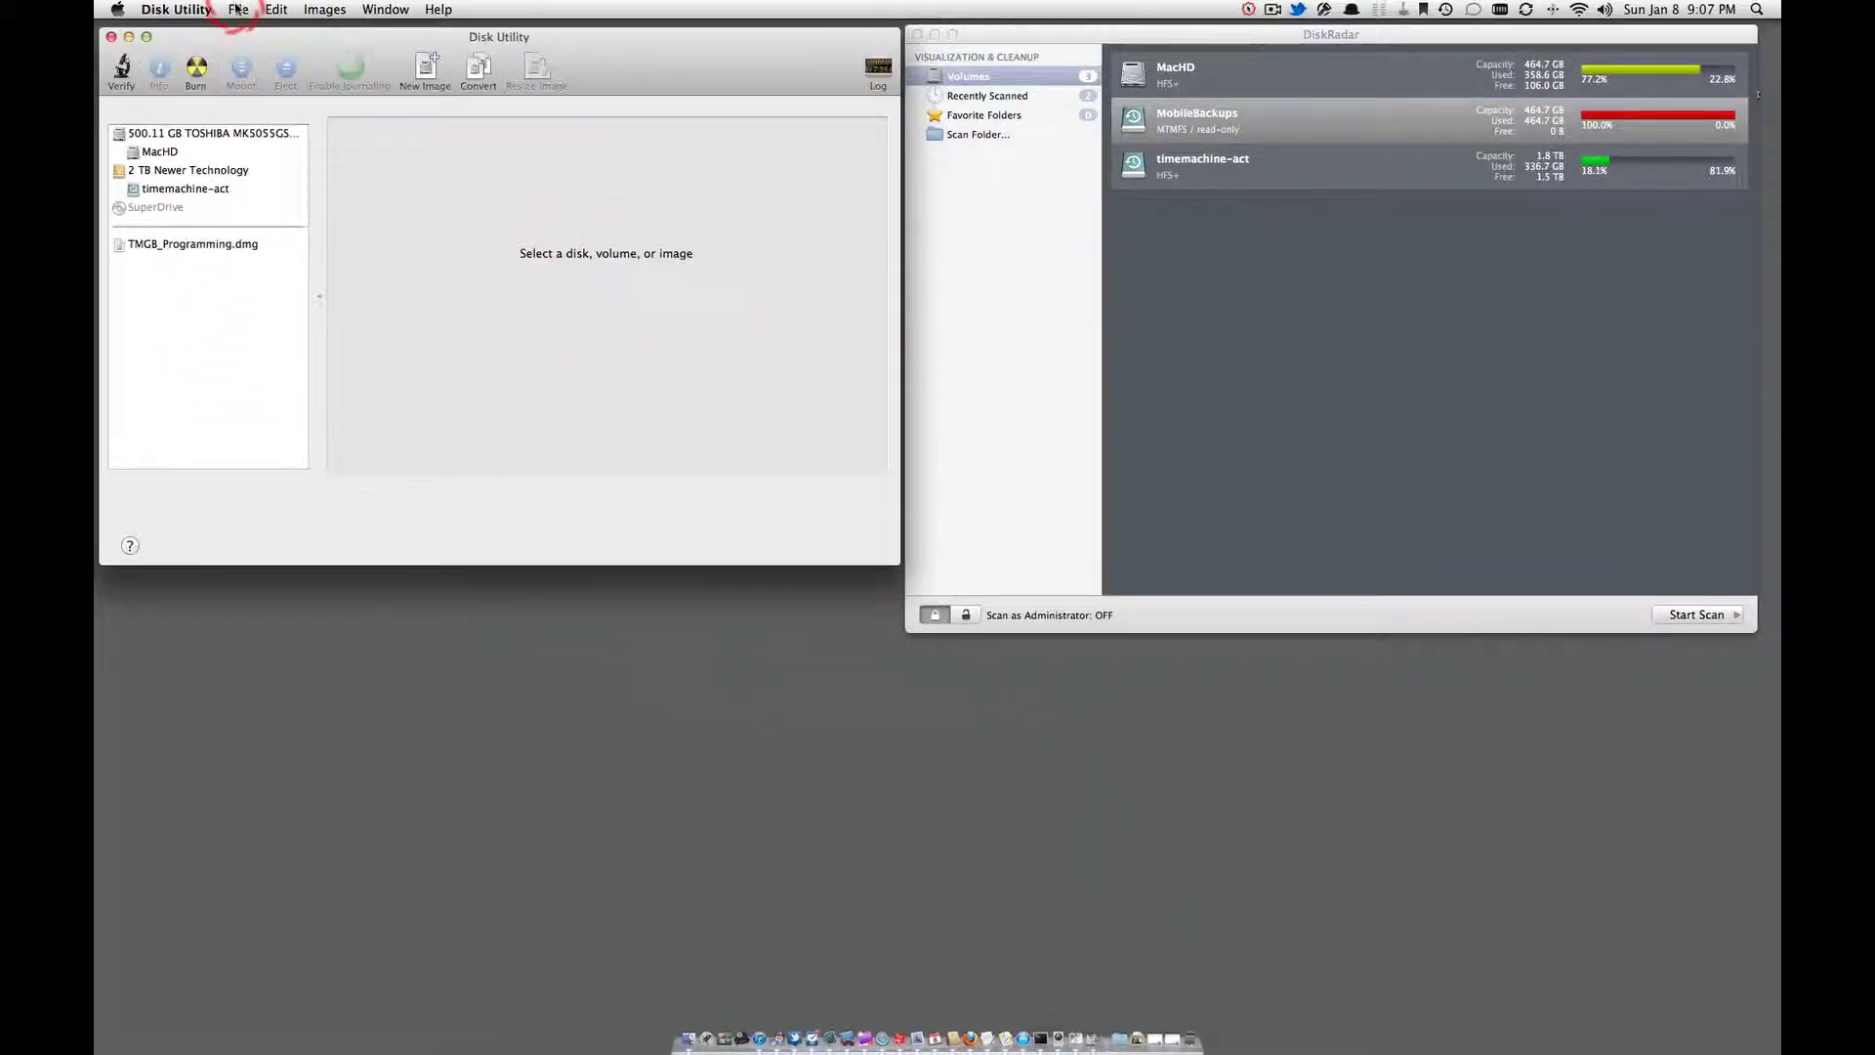
left_click(237, 9)
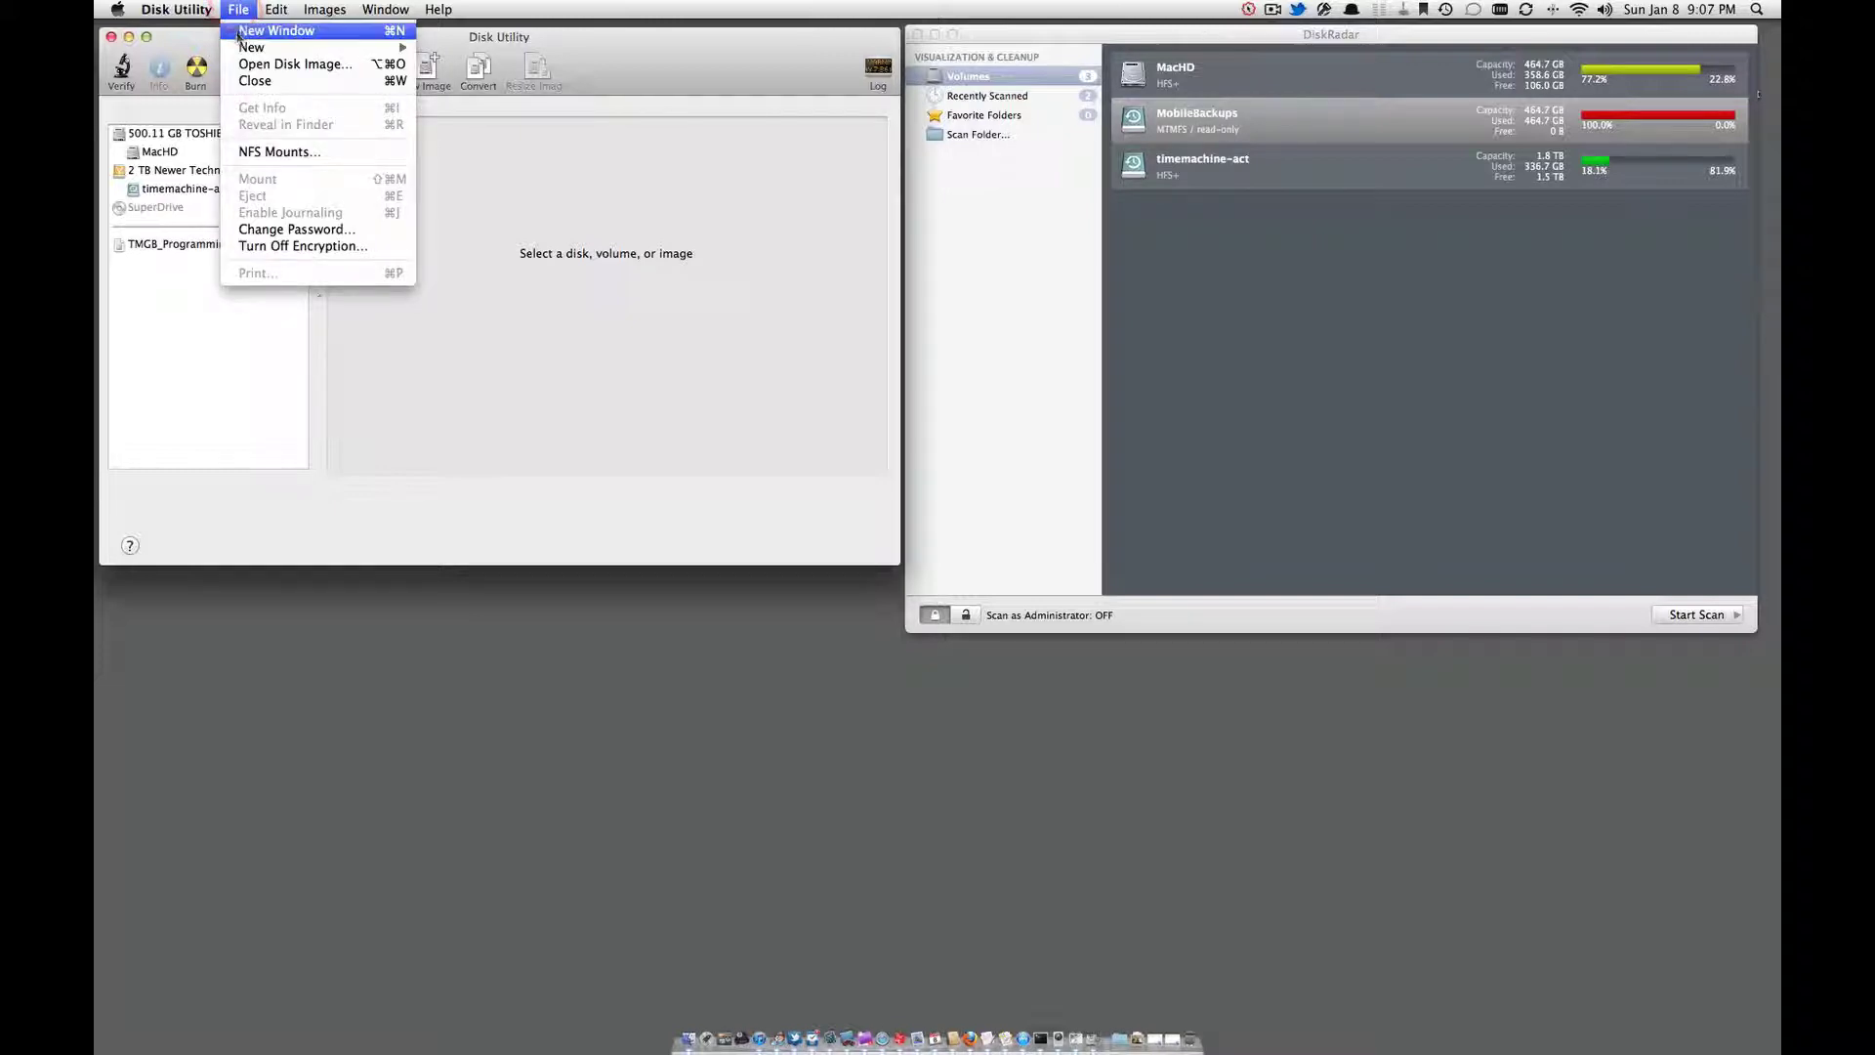
mouse_move(241, 50)
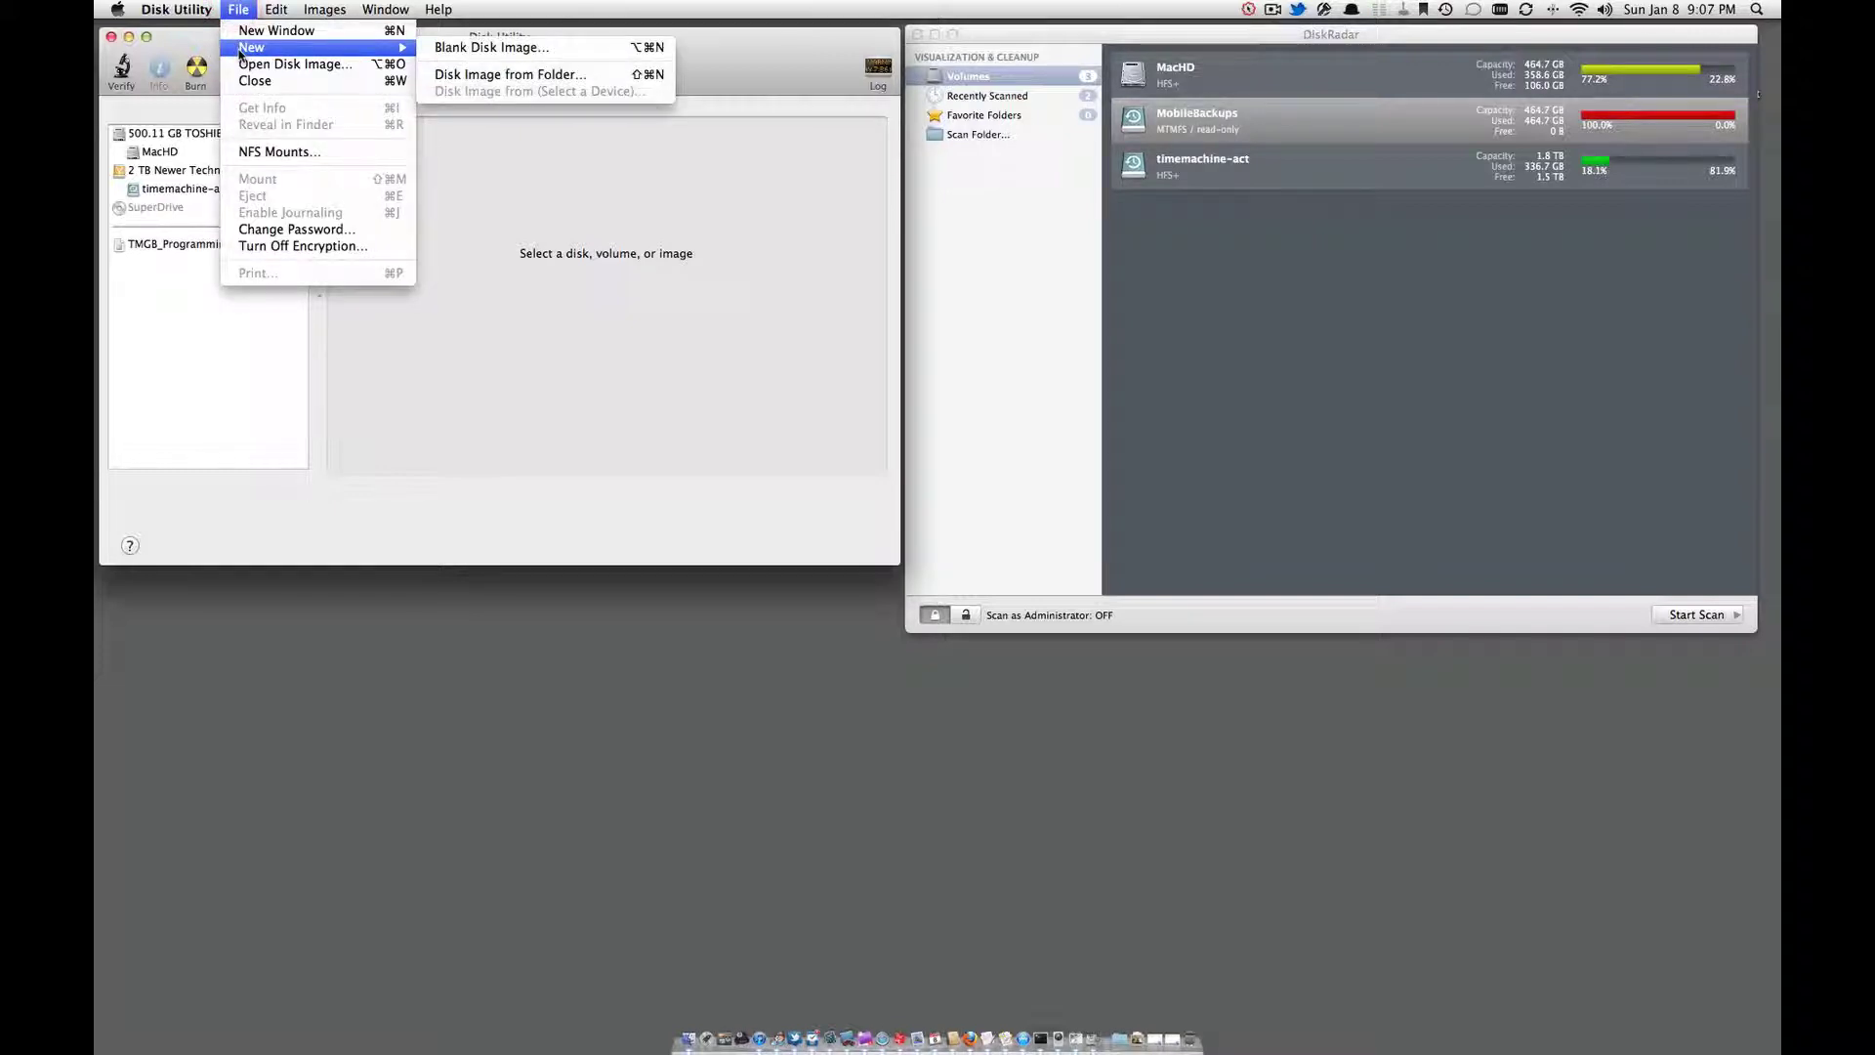
left_click(467, 47)
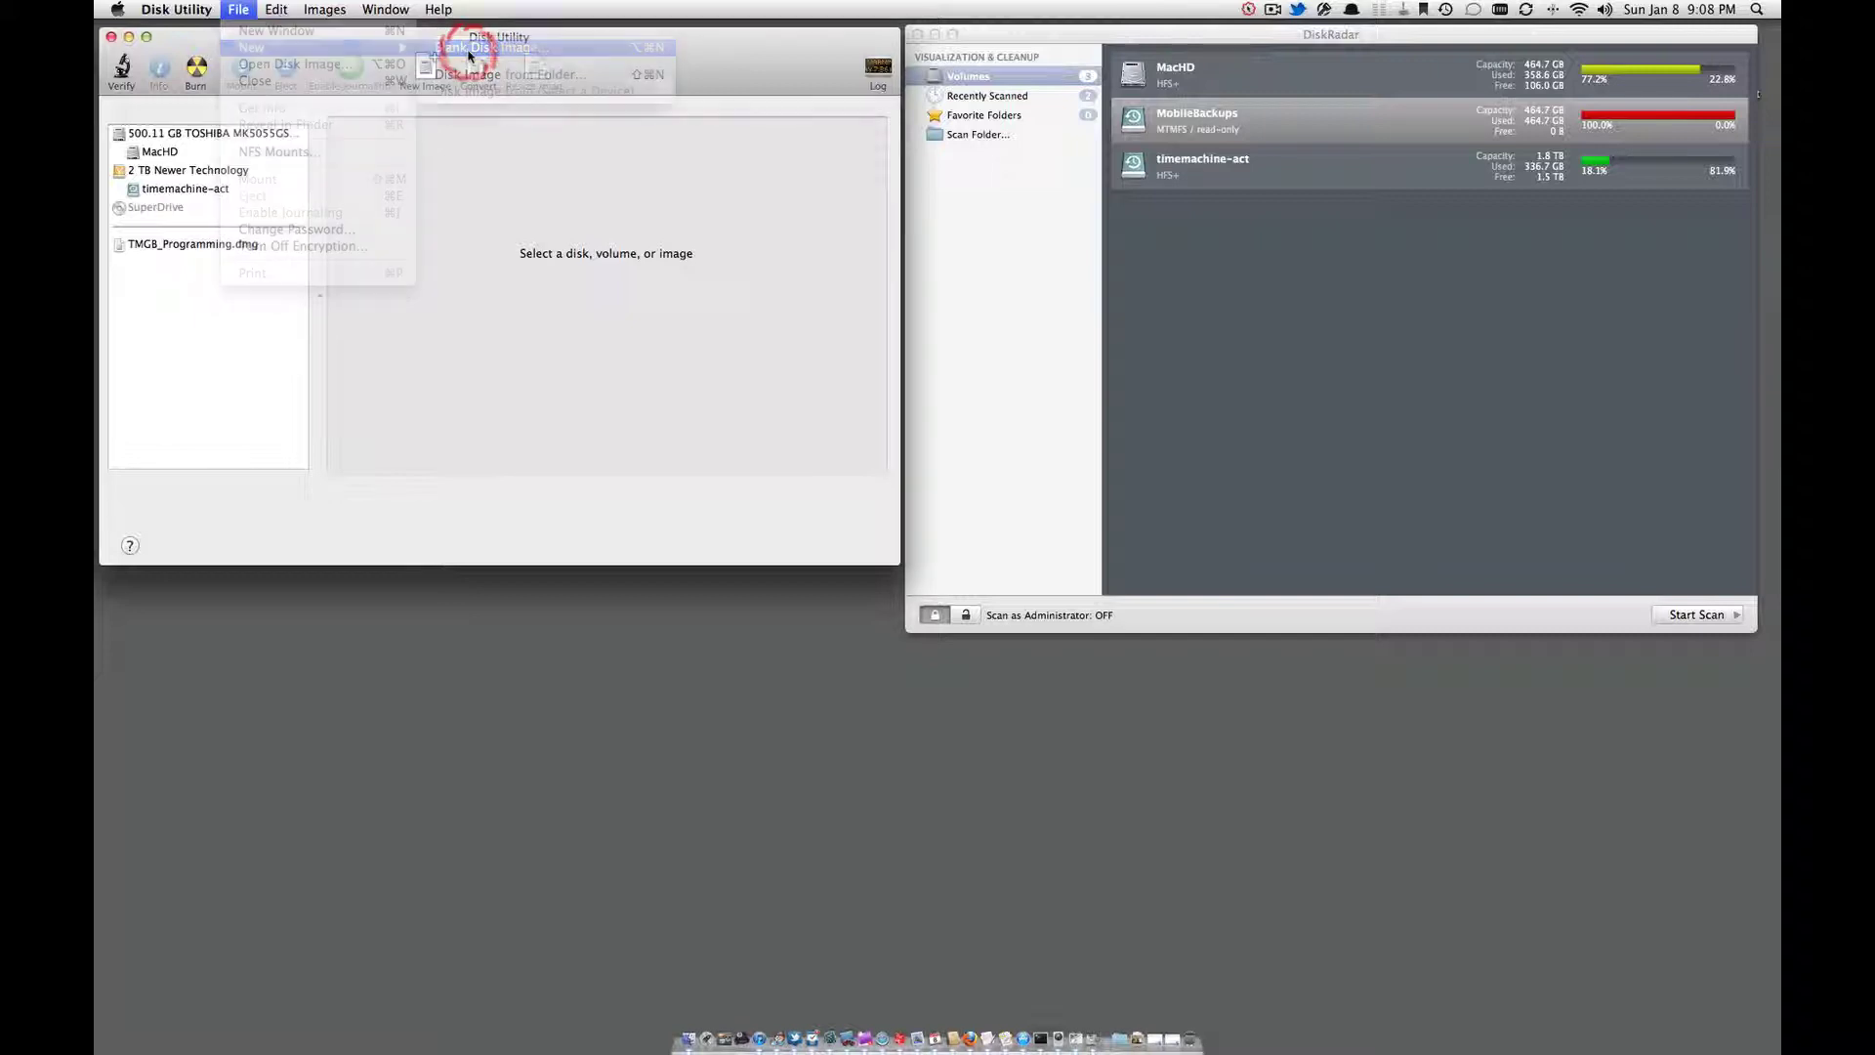
left_click(727, 319)
Step: Choose tmp as the save location and try the 8.3 GB preset size
scroll(720, 405, "down", 5)
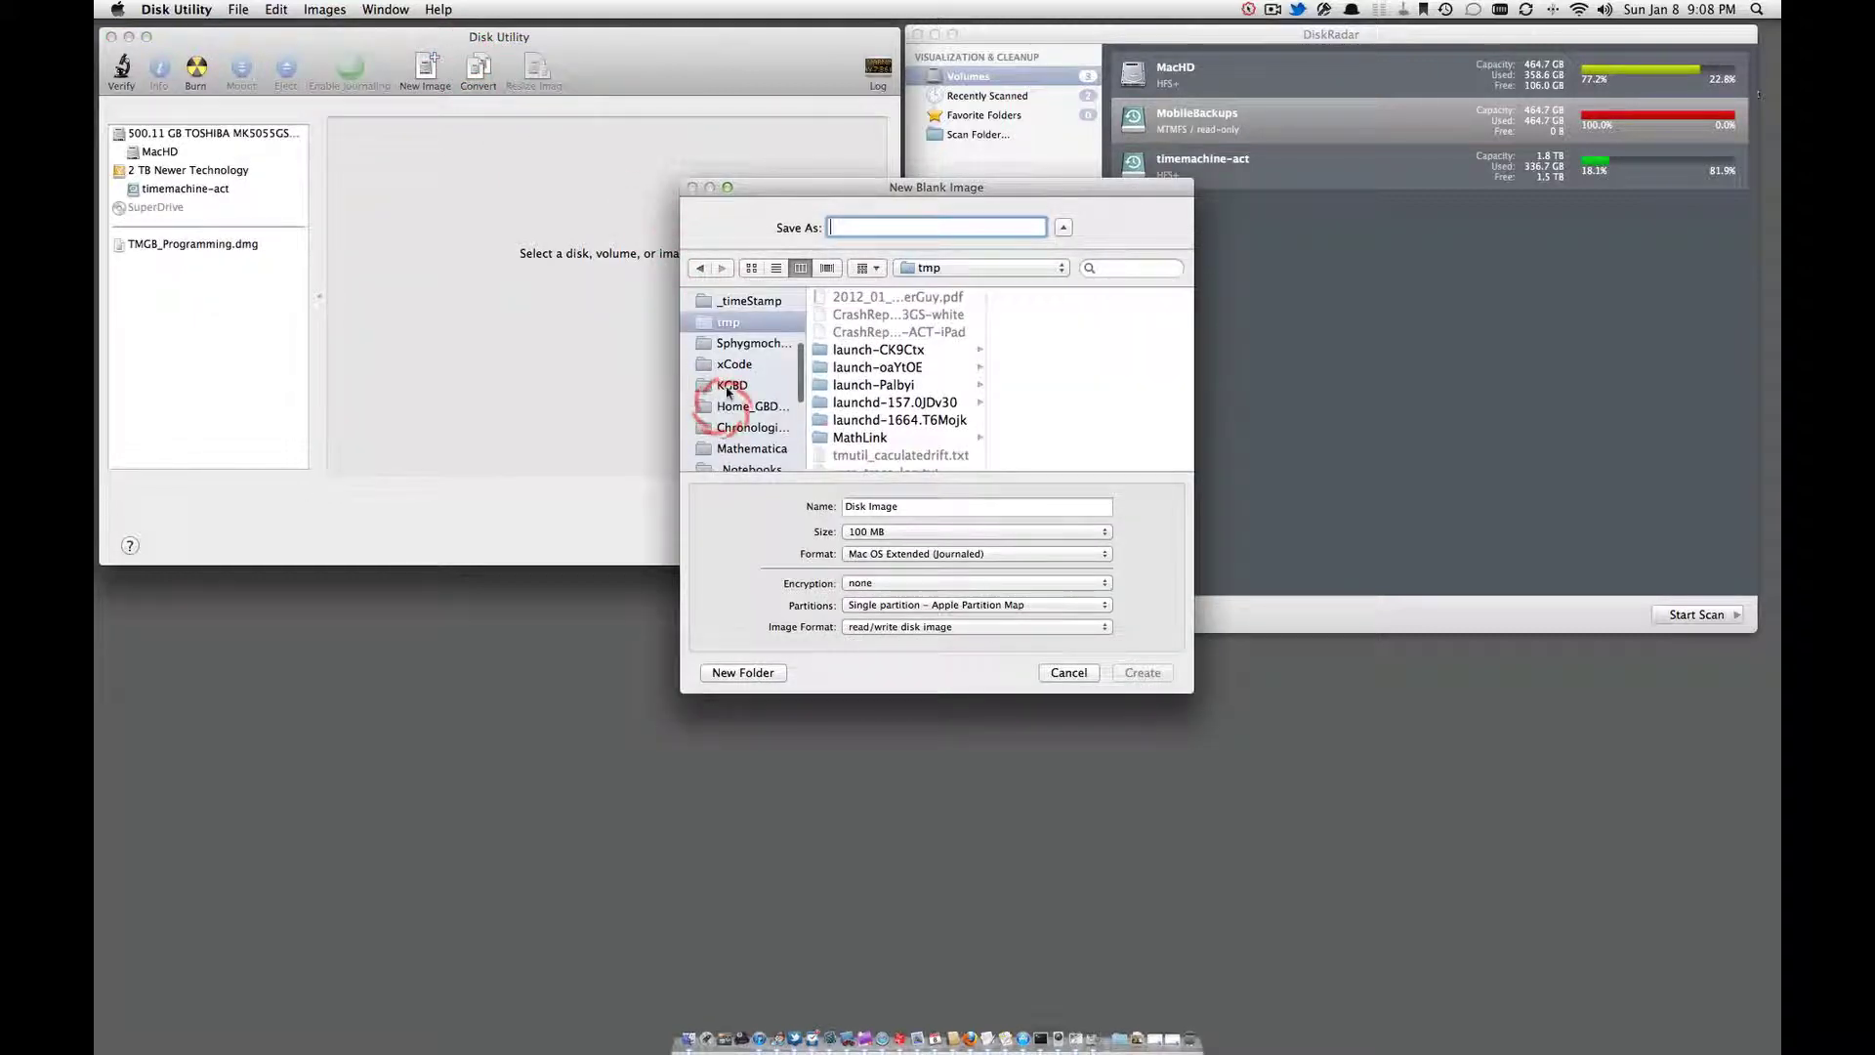
left_click(748, 322)
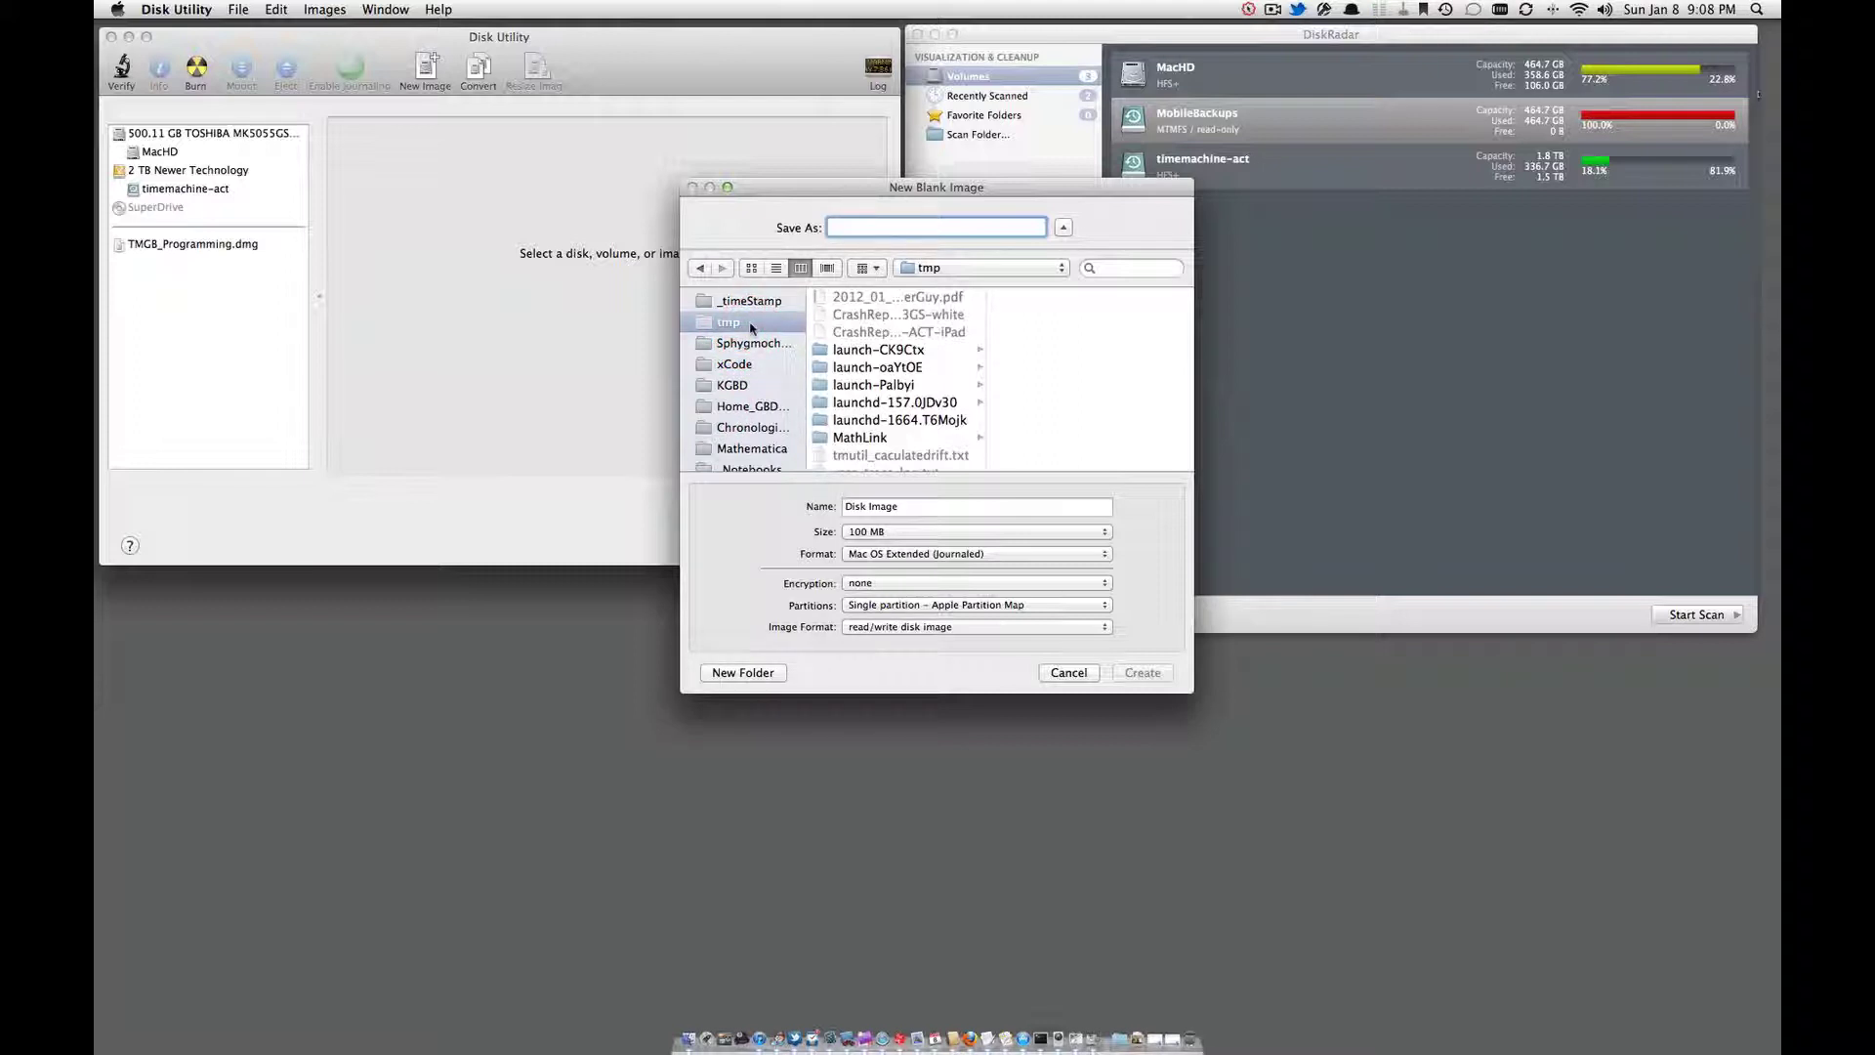
left_click(857, 532)
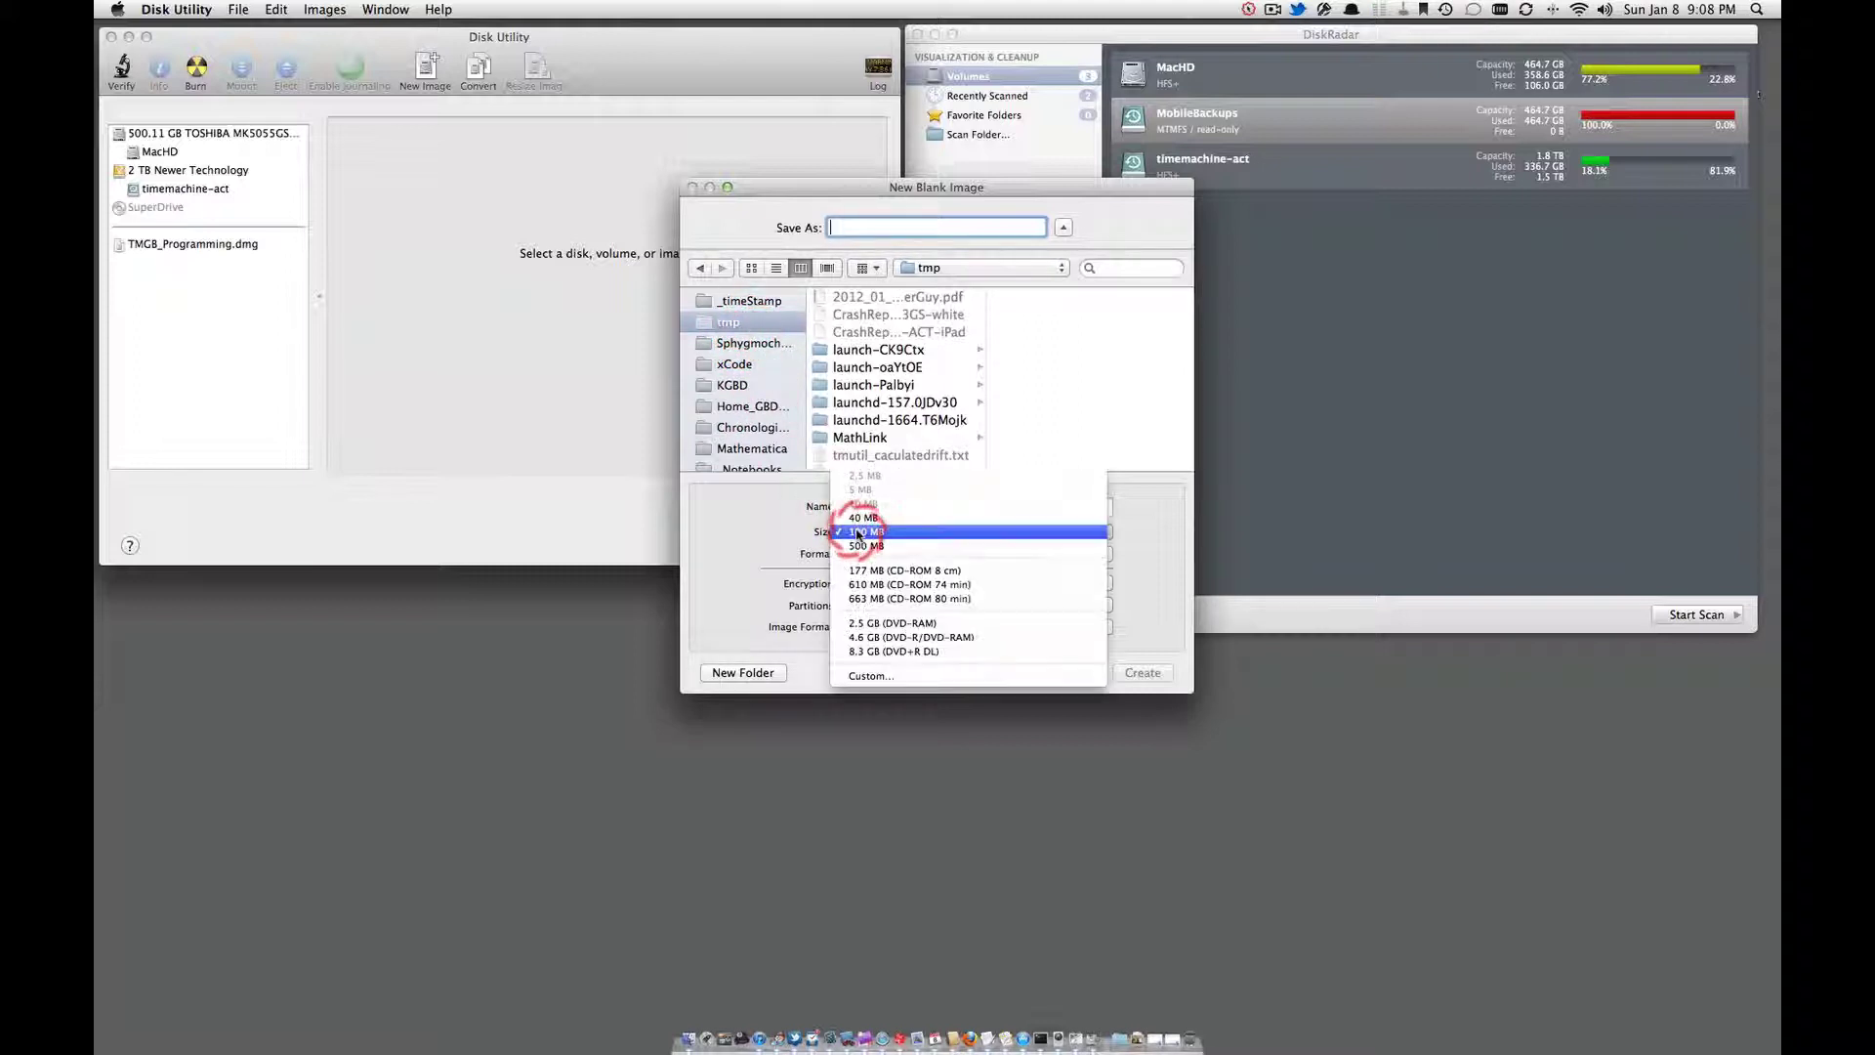
left_click(858, 650)
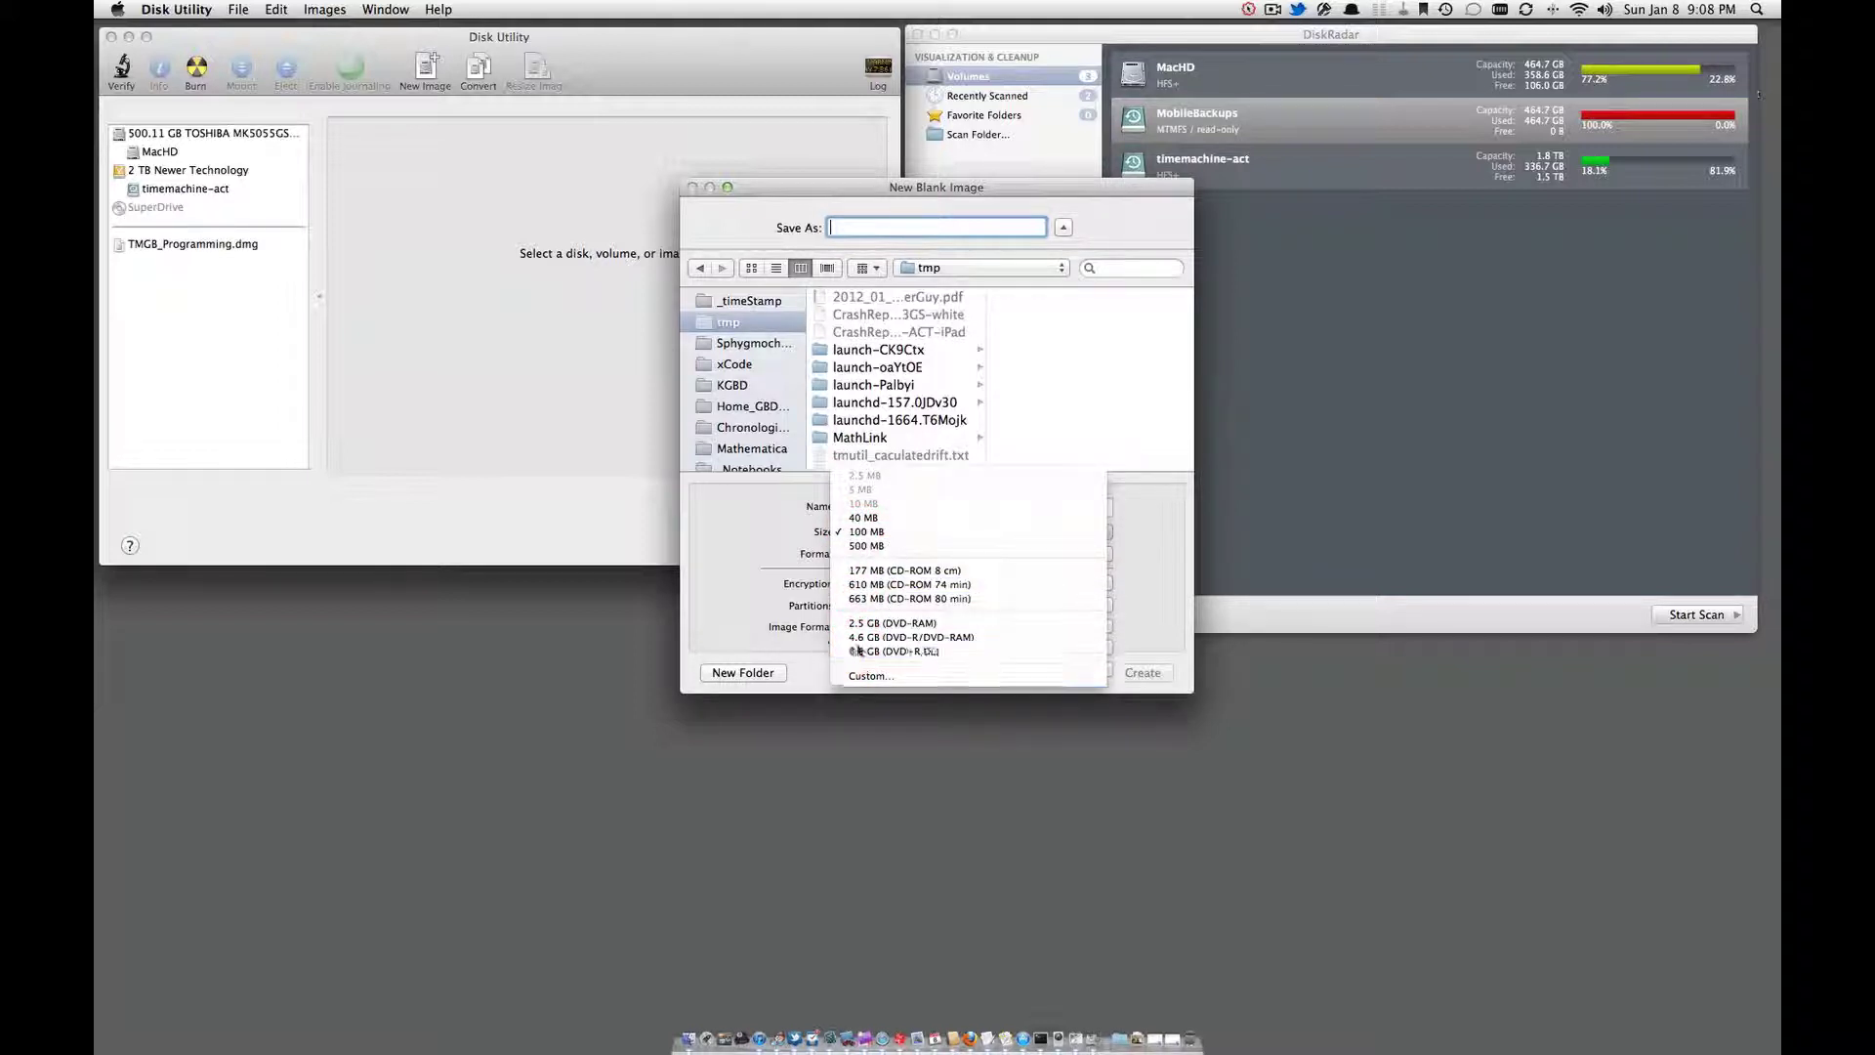
left_click(857, 650)
Step: Enter a custom size of 200 GB and accept the alert capping it at 111.19 GB
left_click(879, 532)
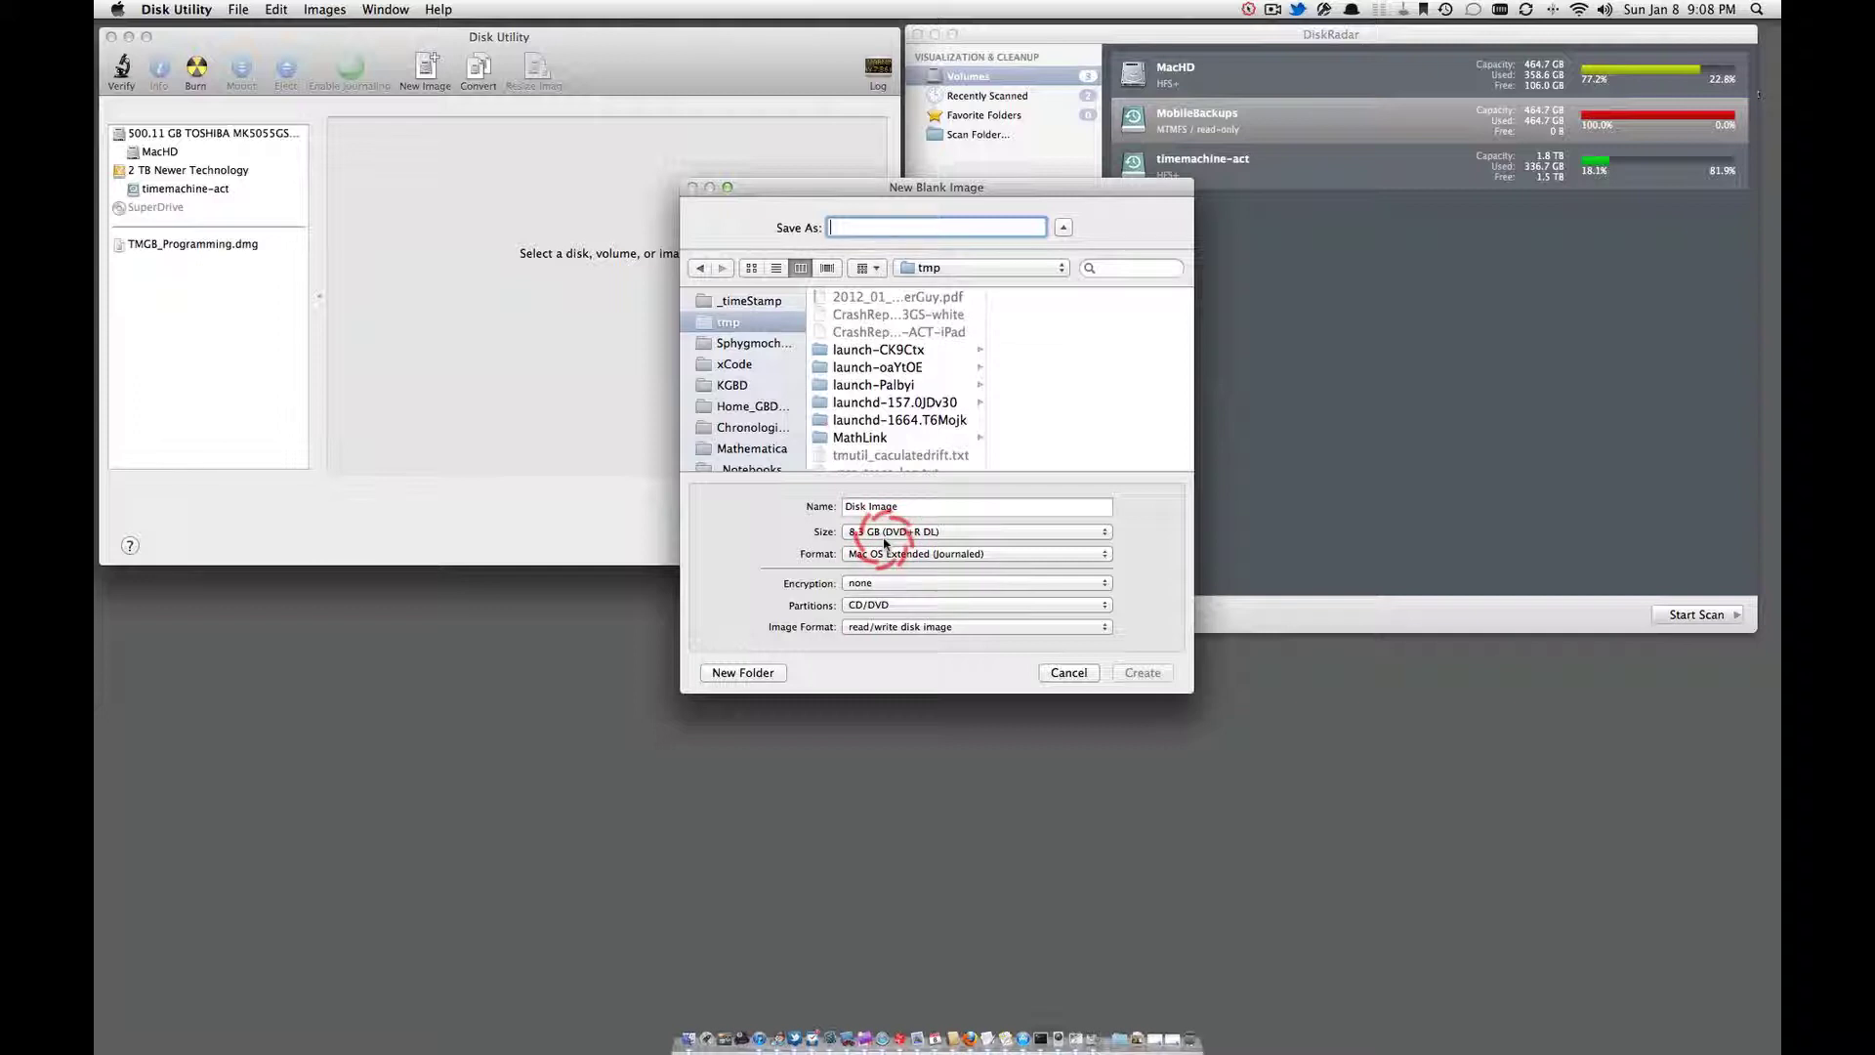
left_click(882, 558)
left_click(894, 298)
type("200")
left_click(965, 239)
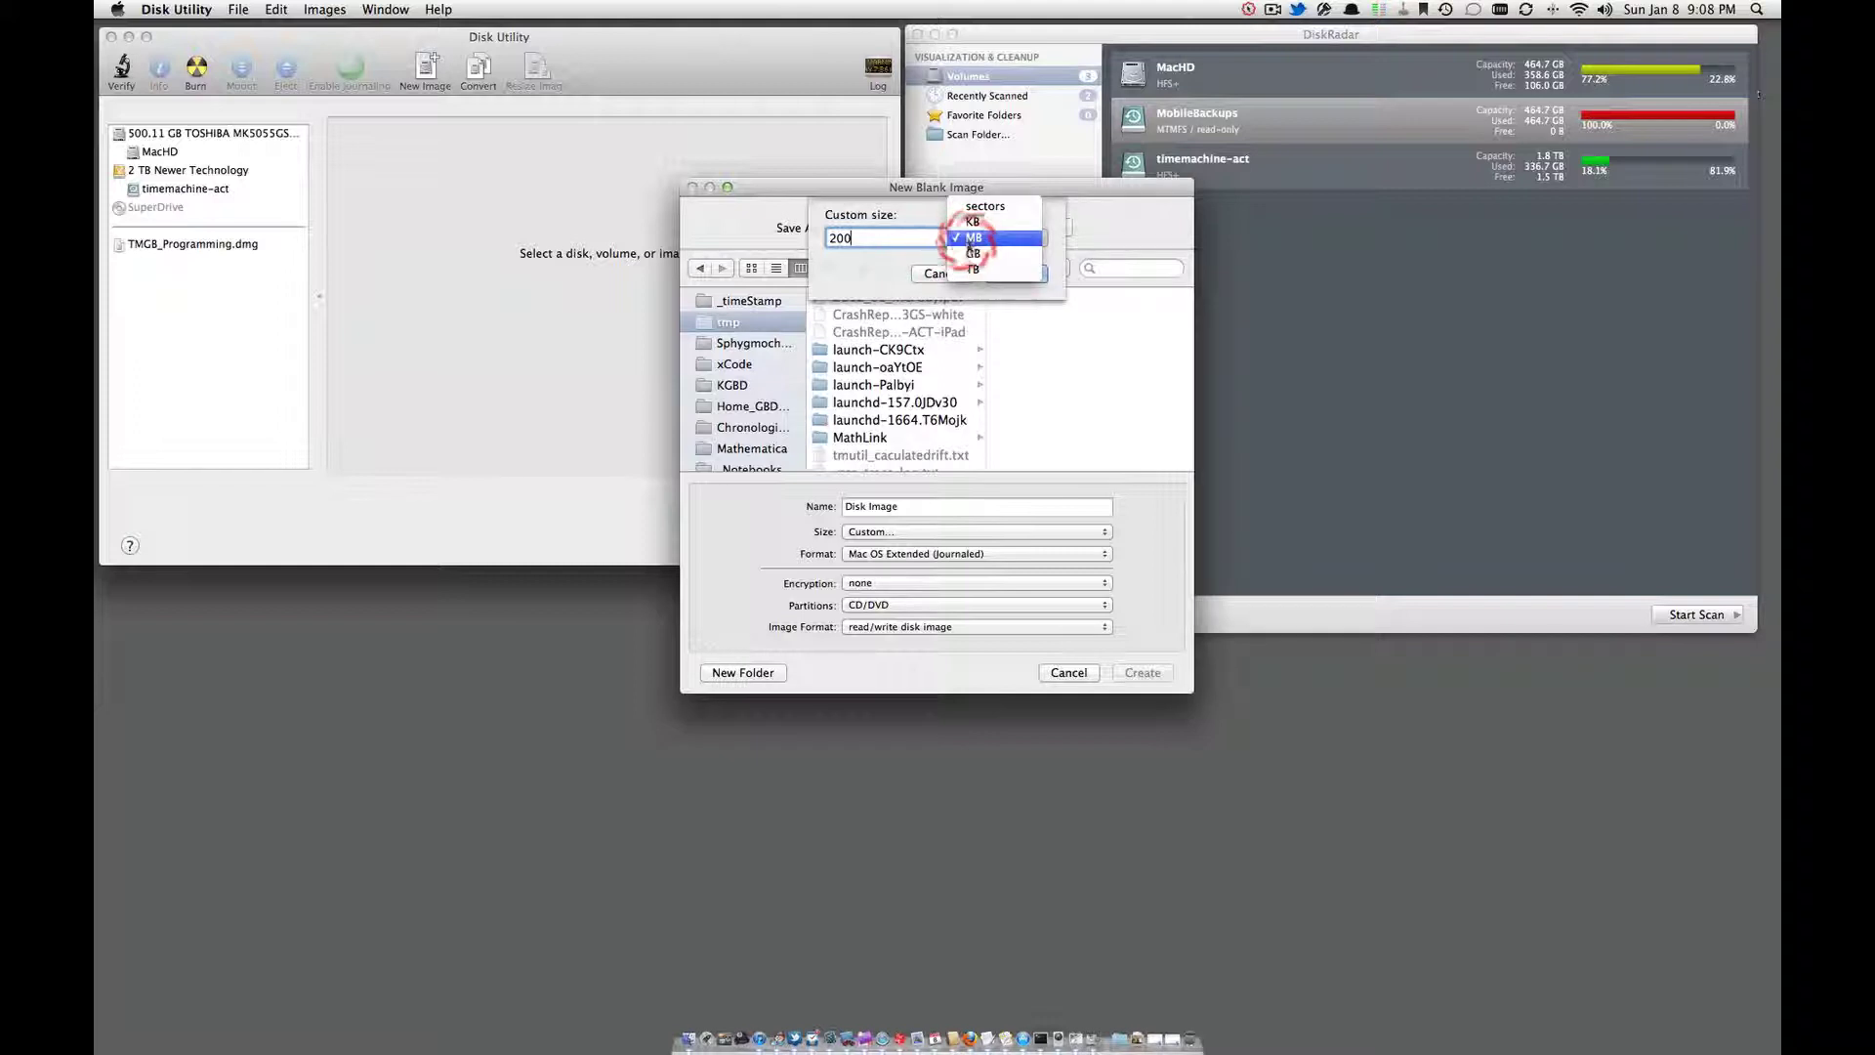
left_click(972, 253)
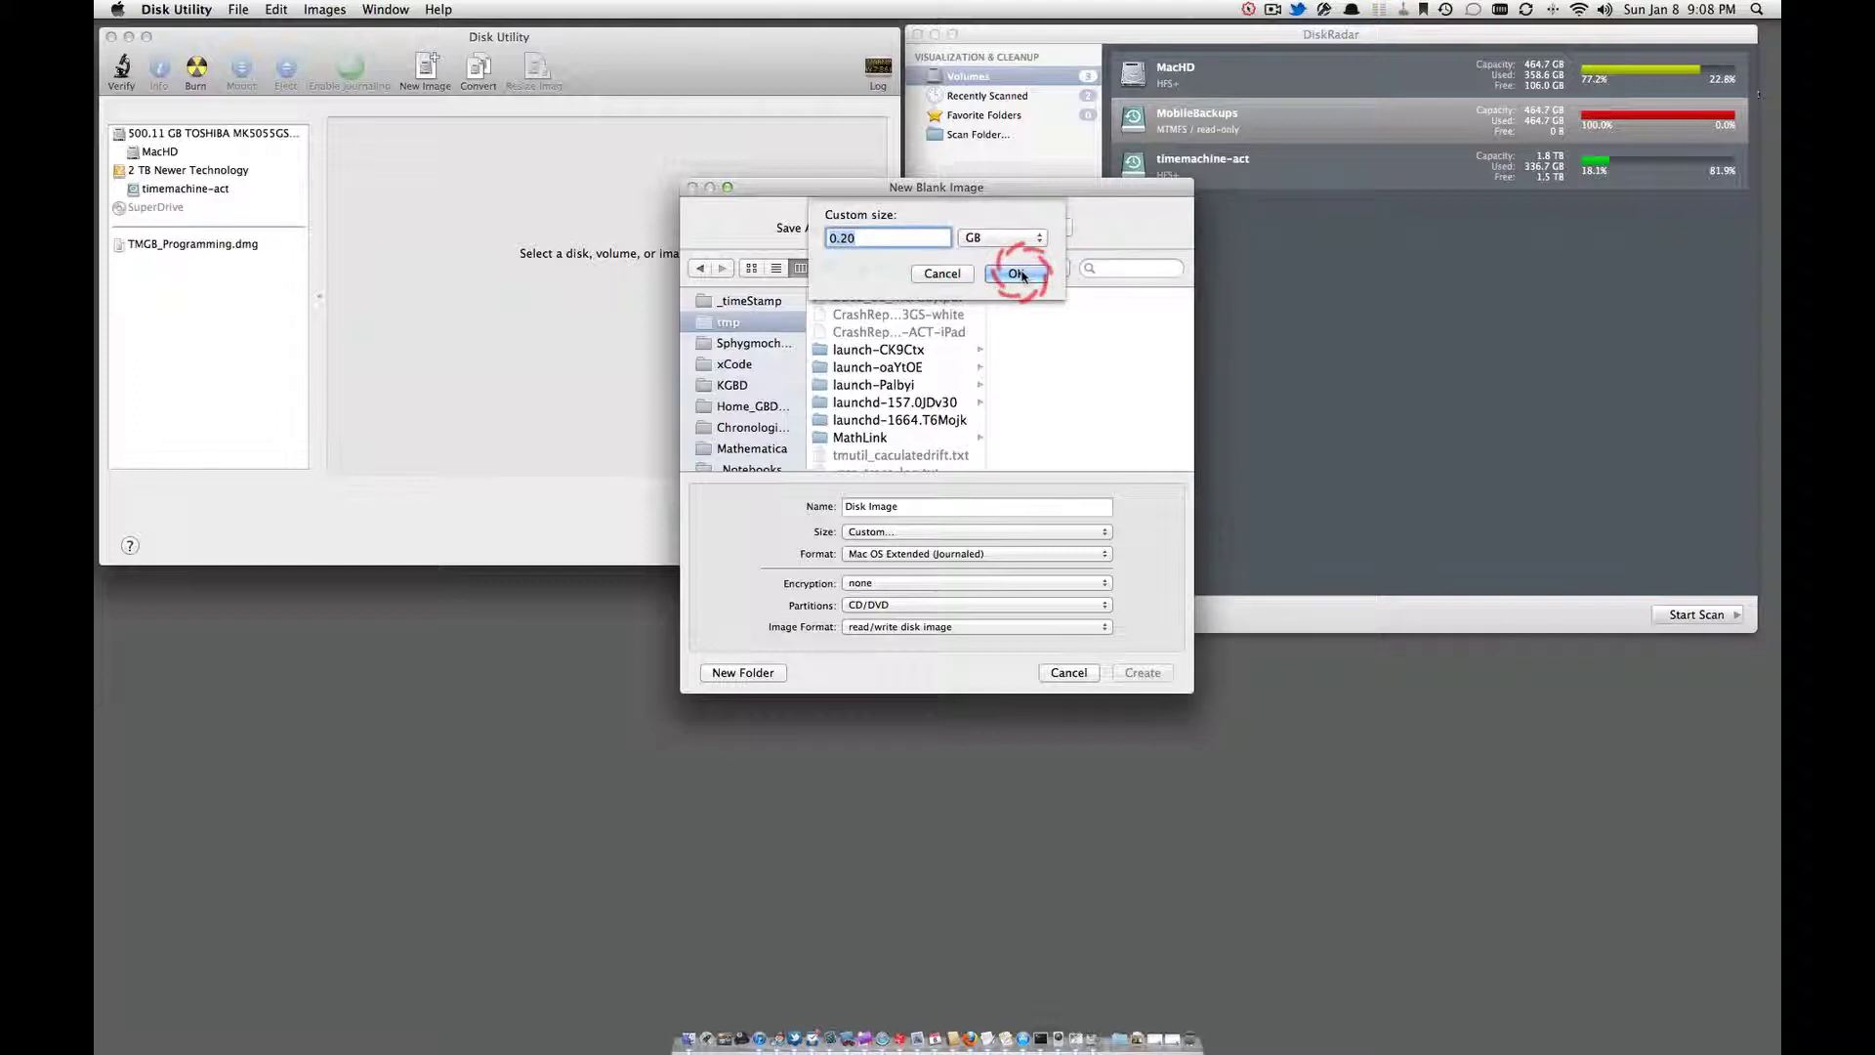
left_click_drag(884, 240, 801, 241)
type("200")
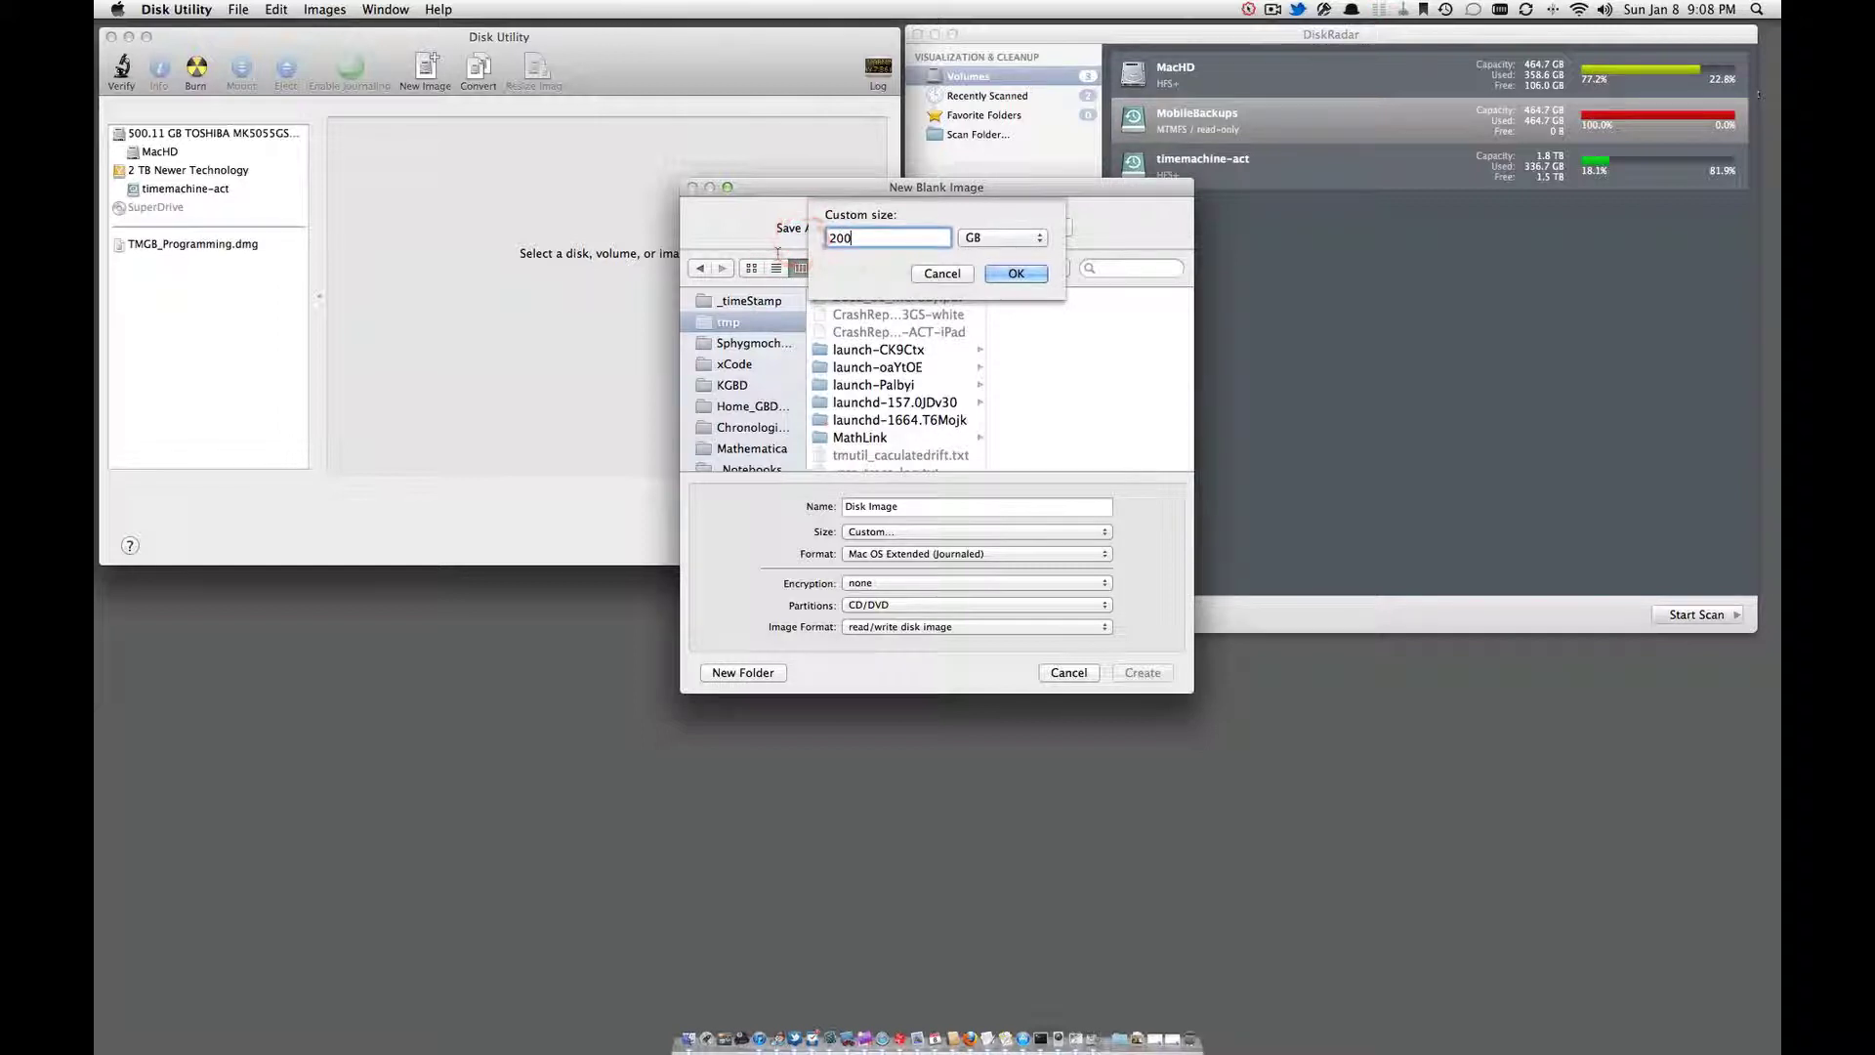
left_click(1007, 275)
left_click(1039, 286)
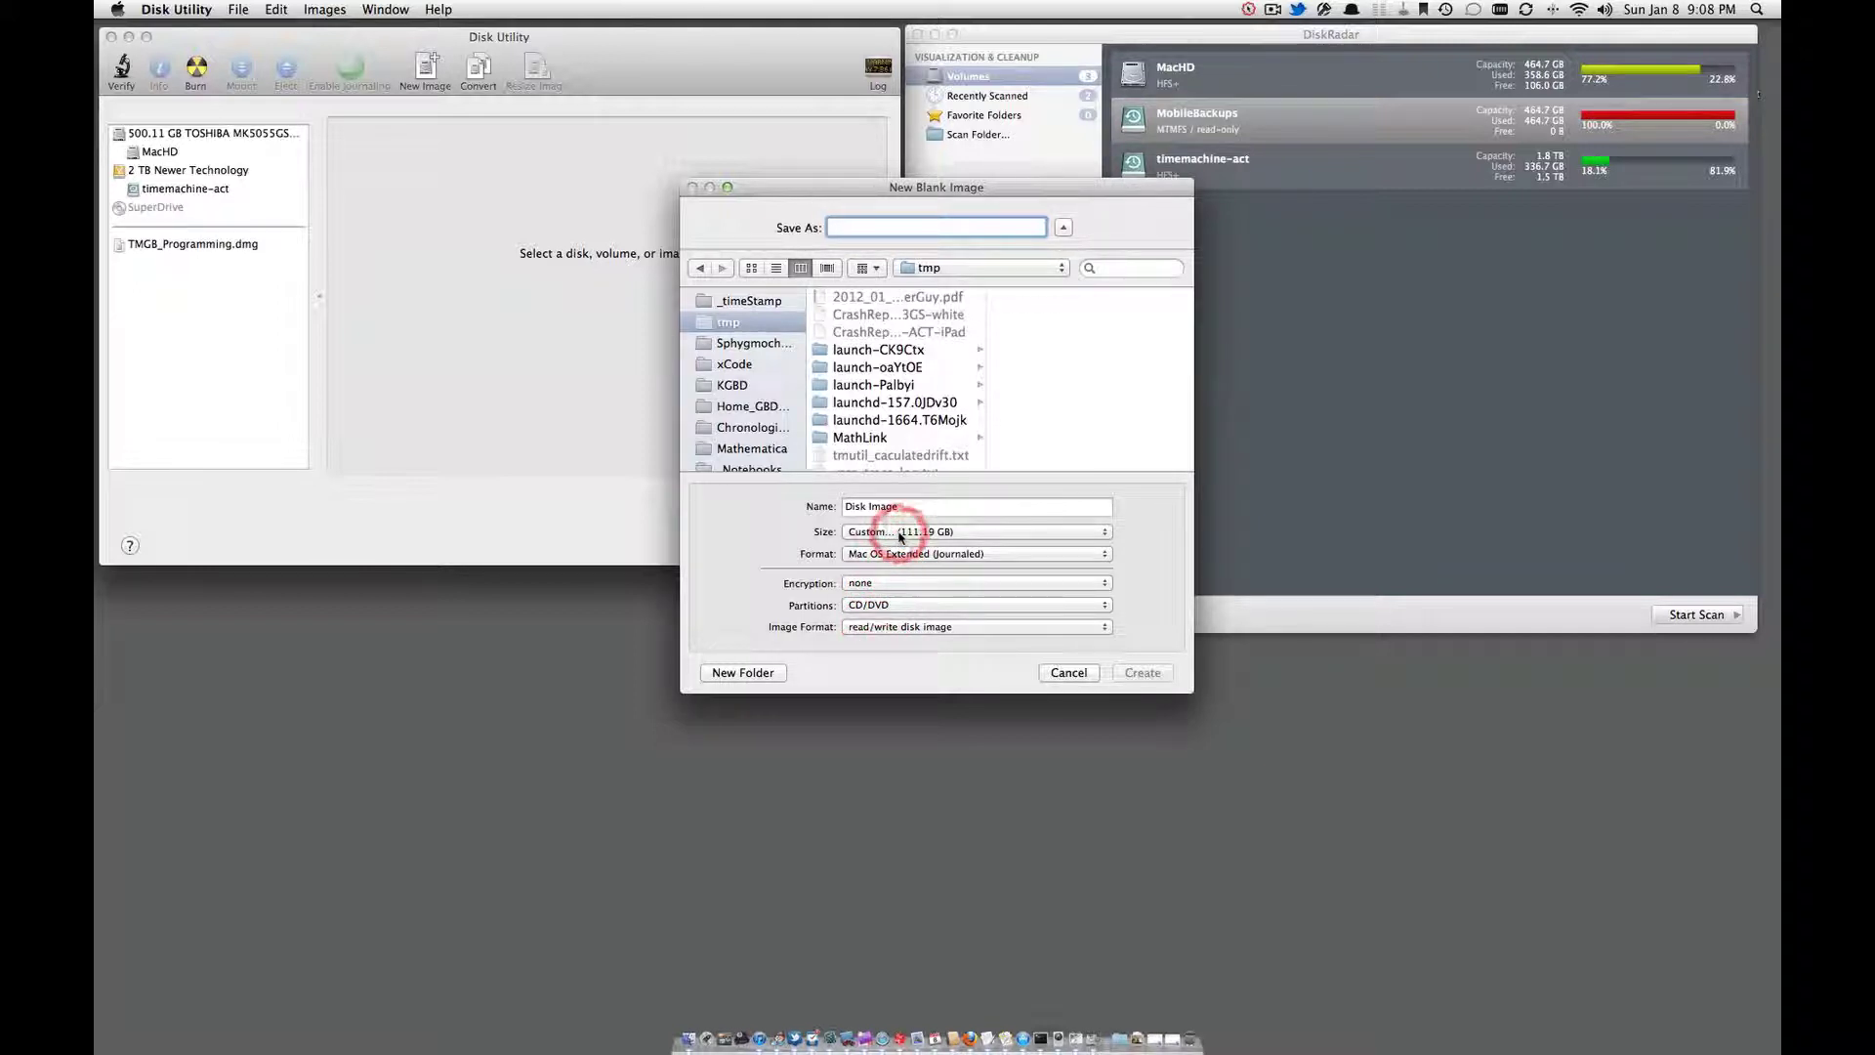
Step: Switch the image format to sparse disk image and set a custom size of 200 GB
left_click(872, 626)
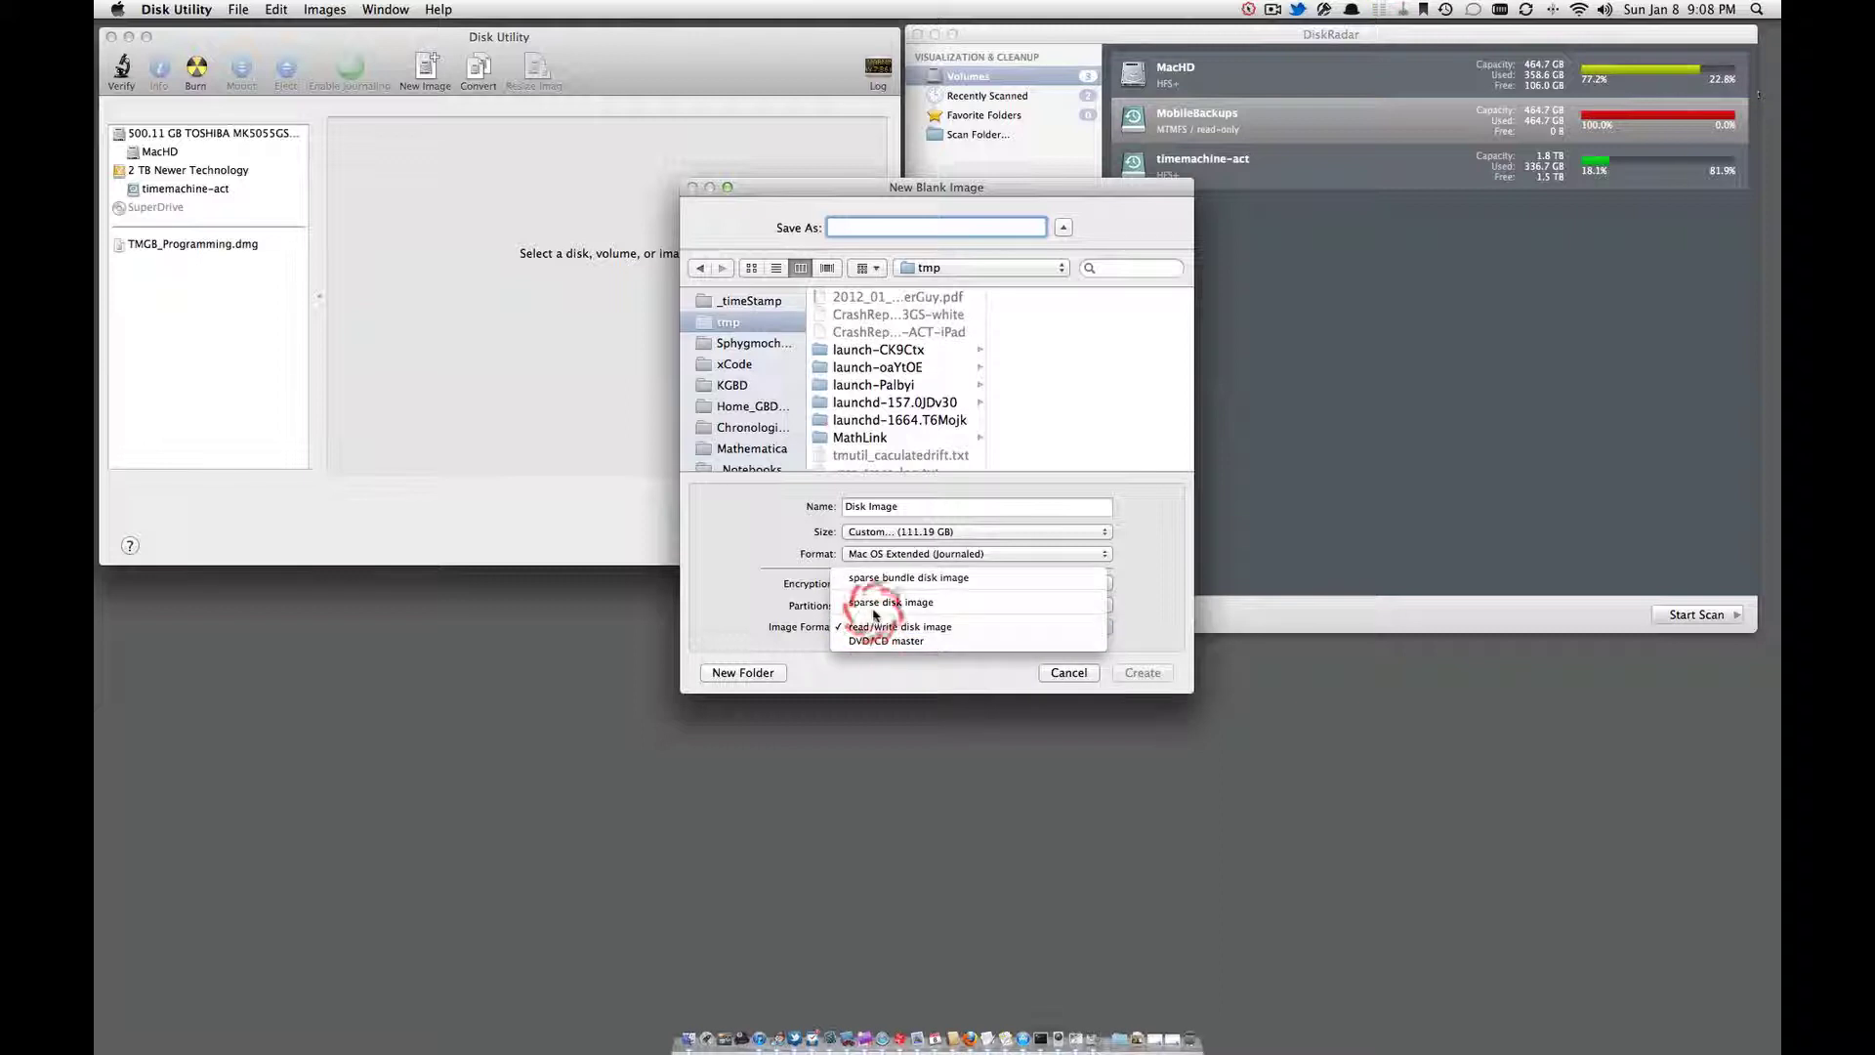
left_click(874, 602)
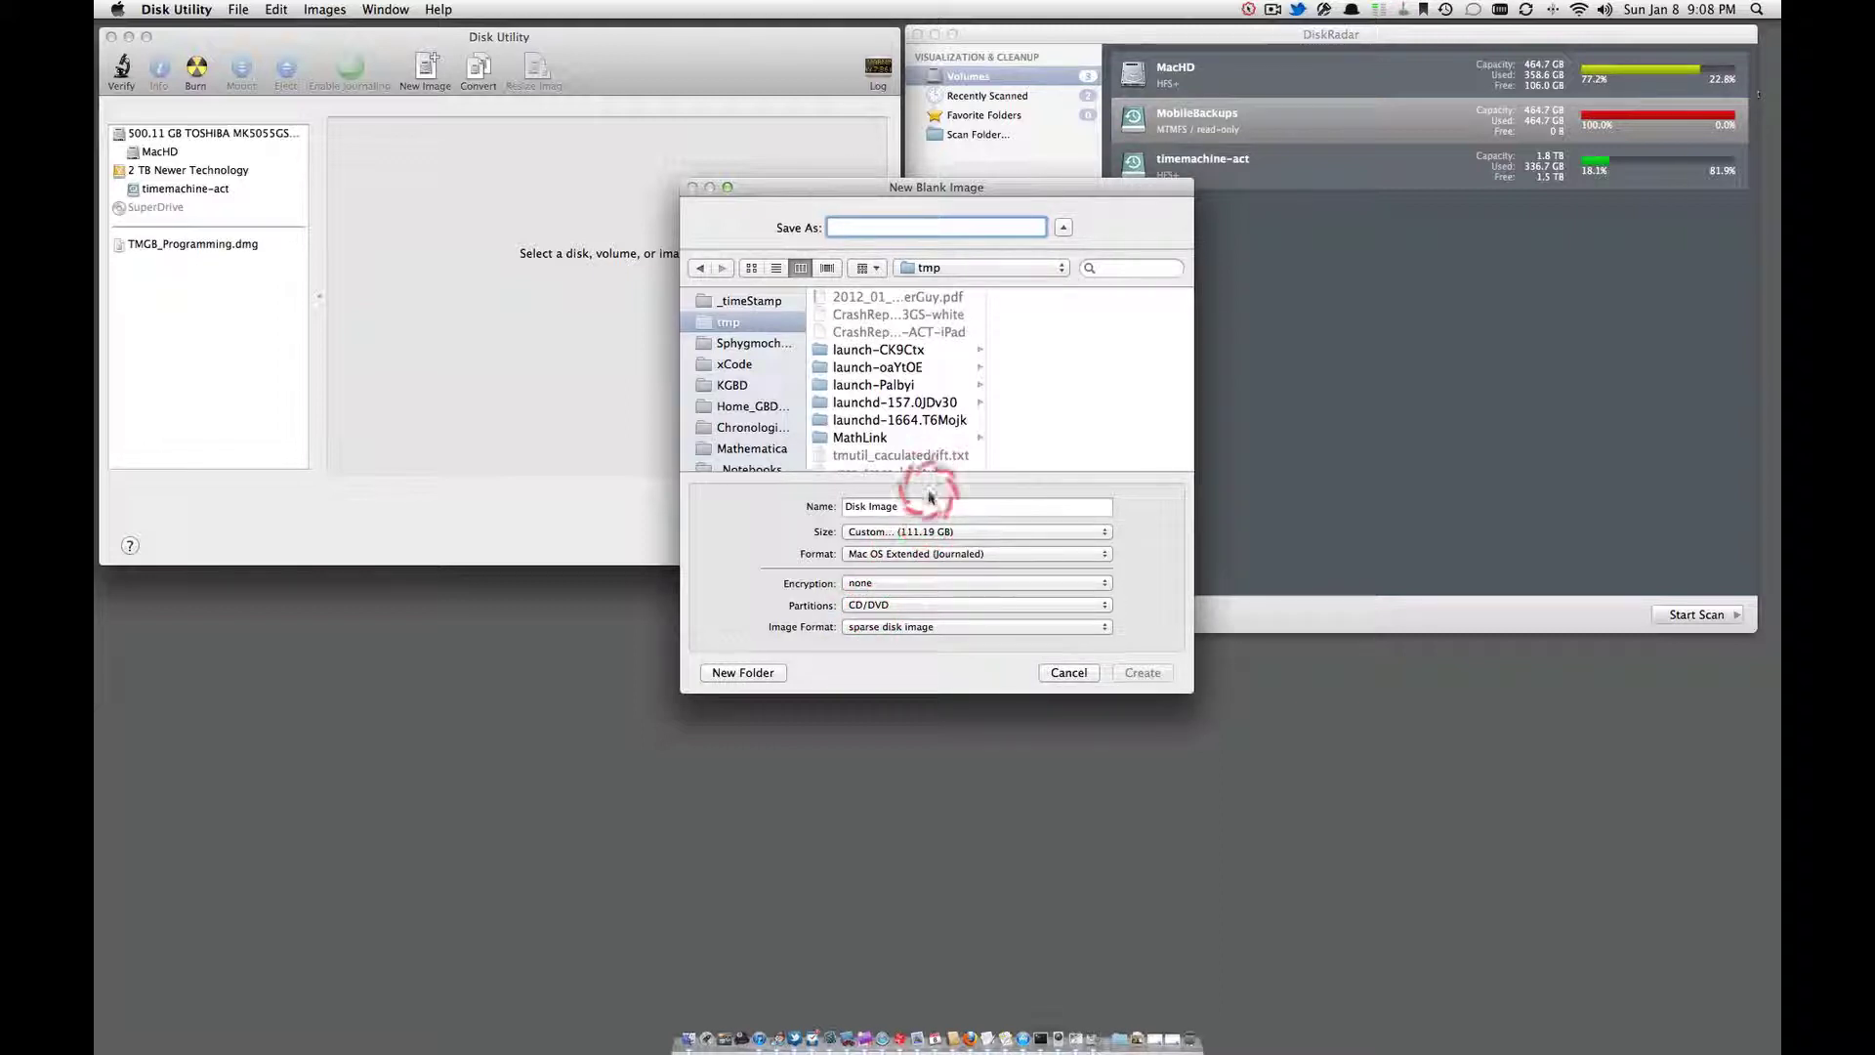
left_click(916, 535)
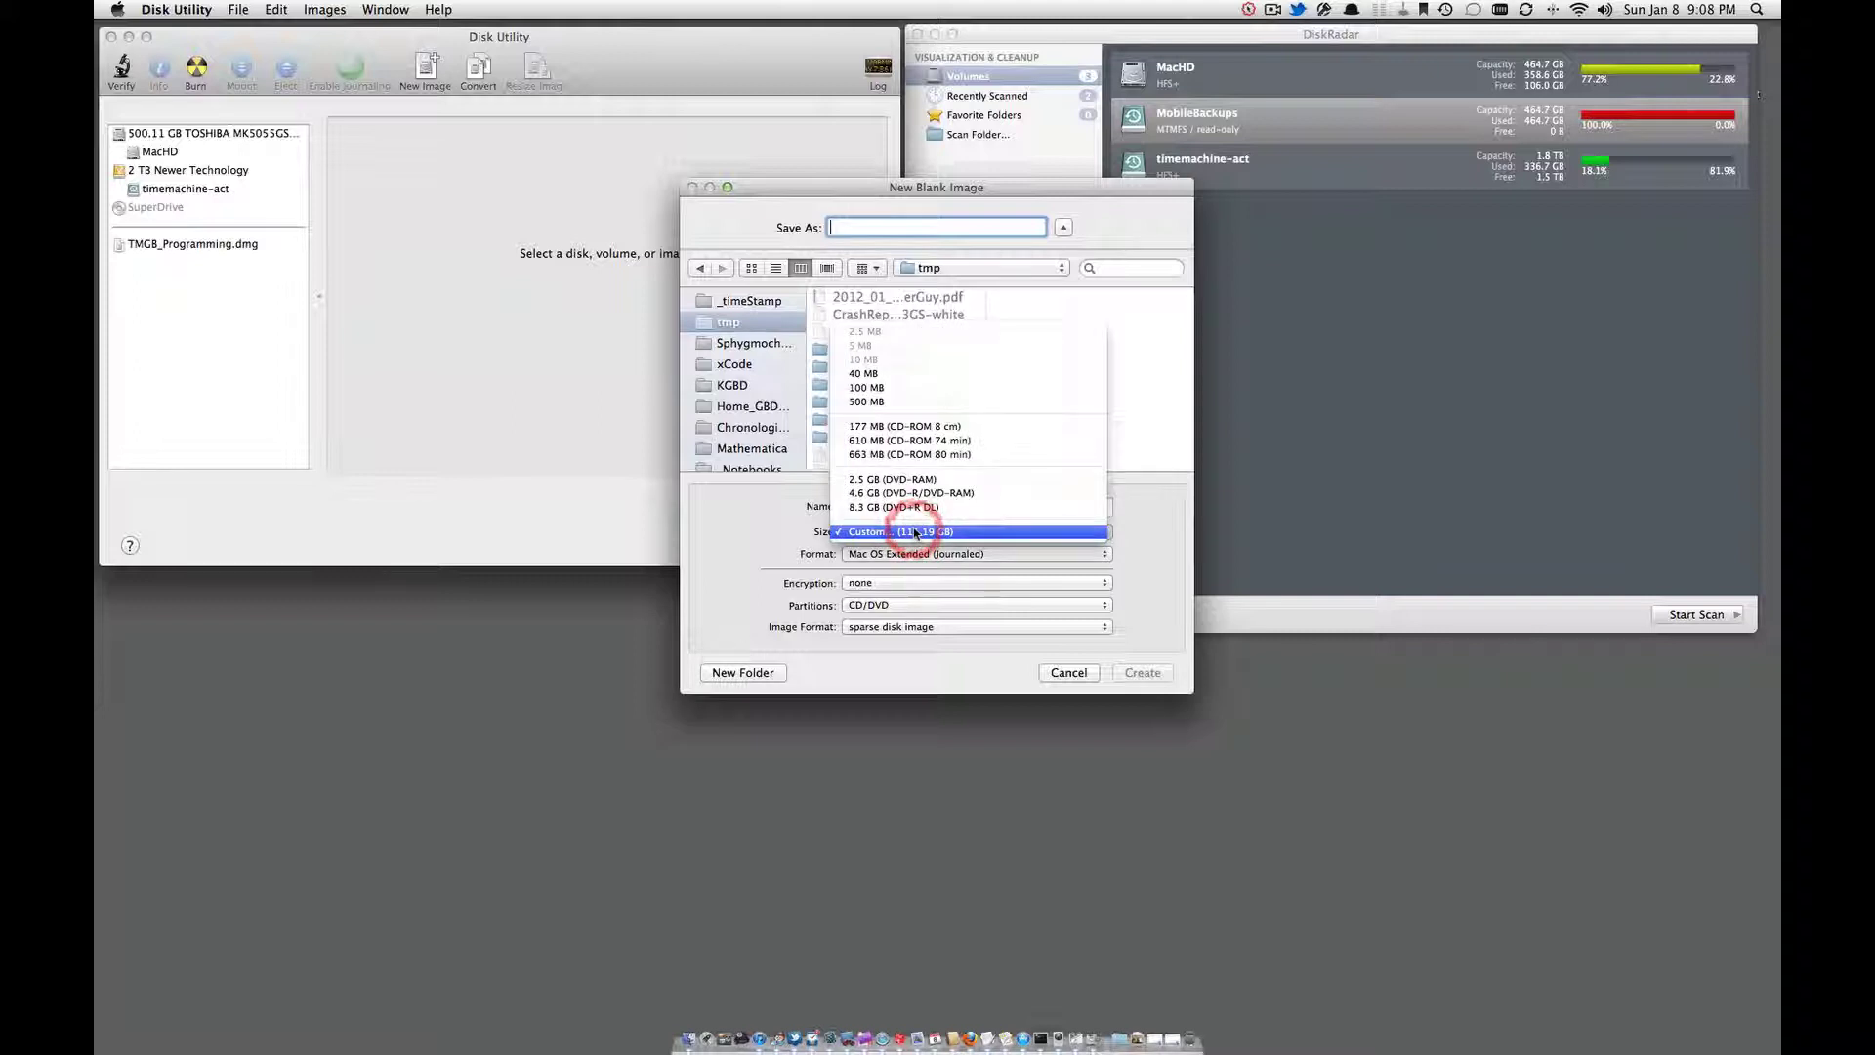
left_click(916, 532)
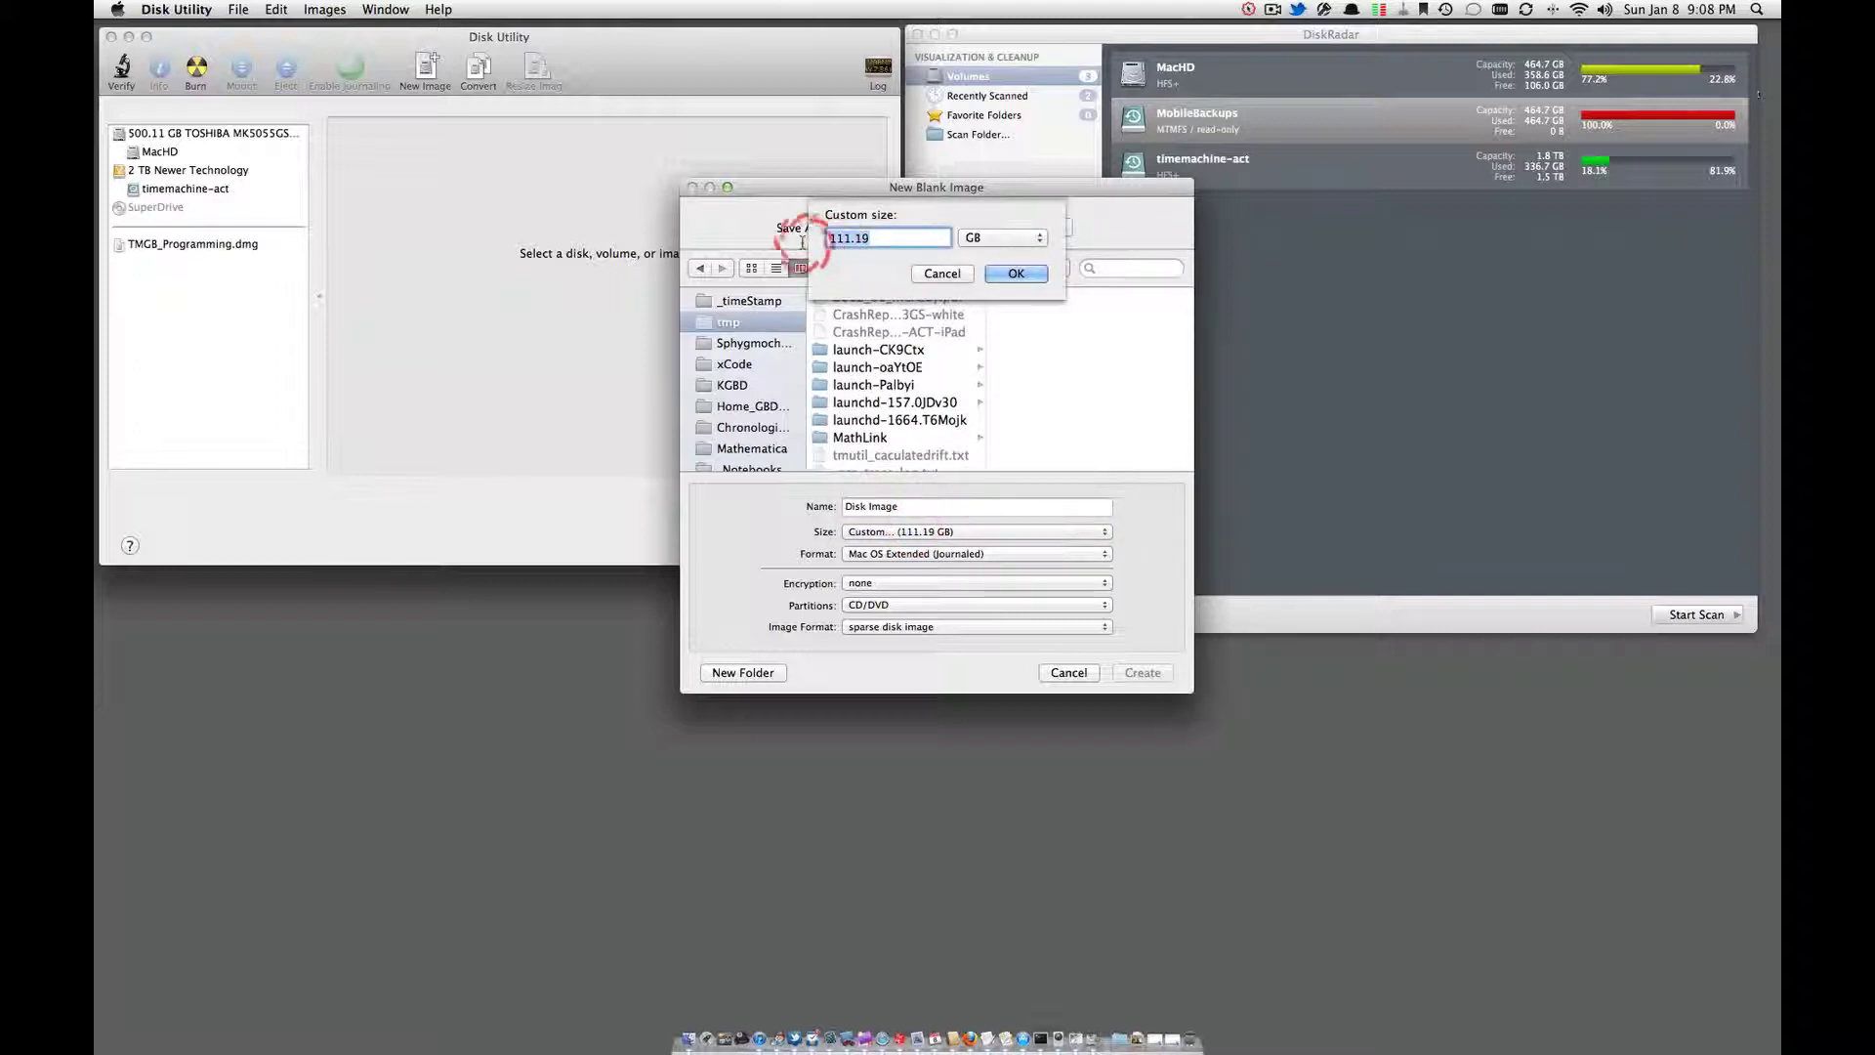
type("200")
left_click(1016, 273)
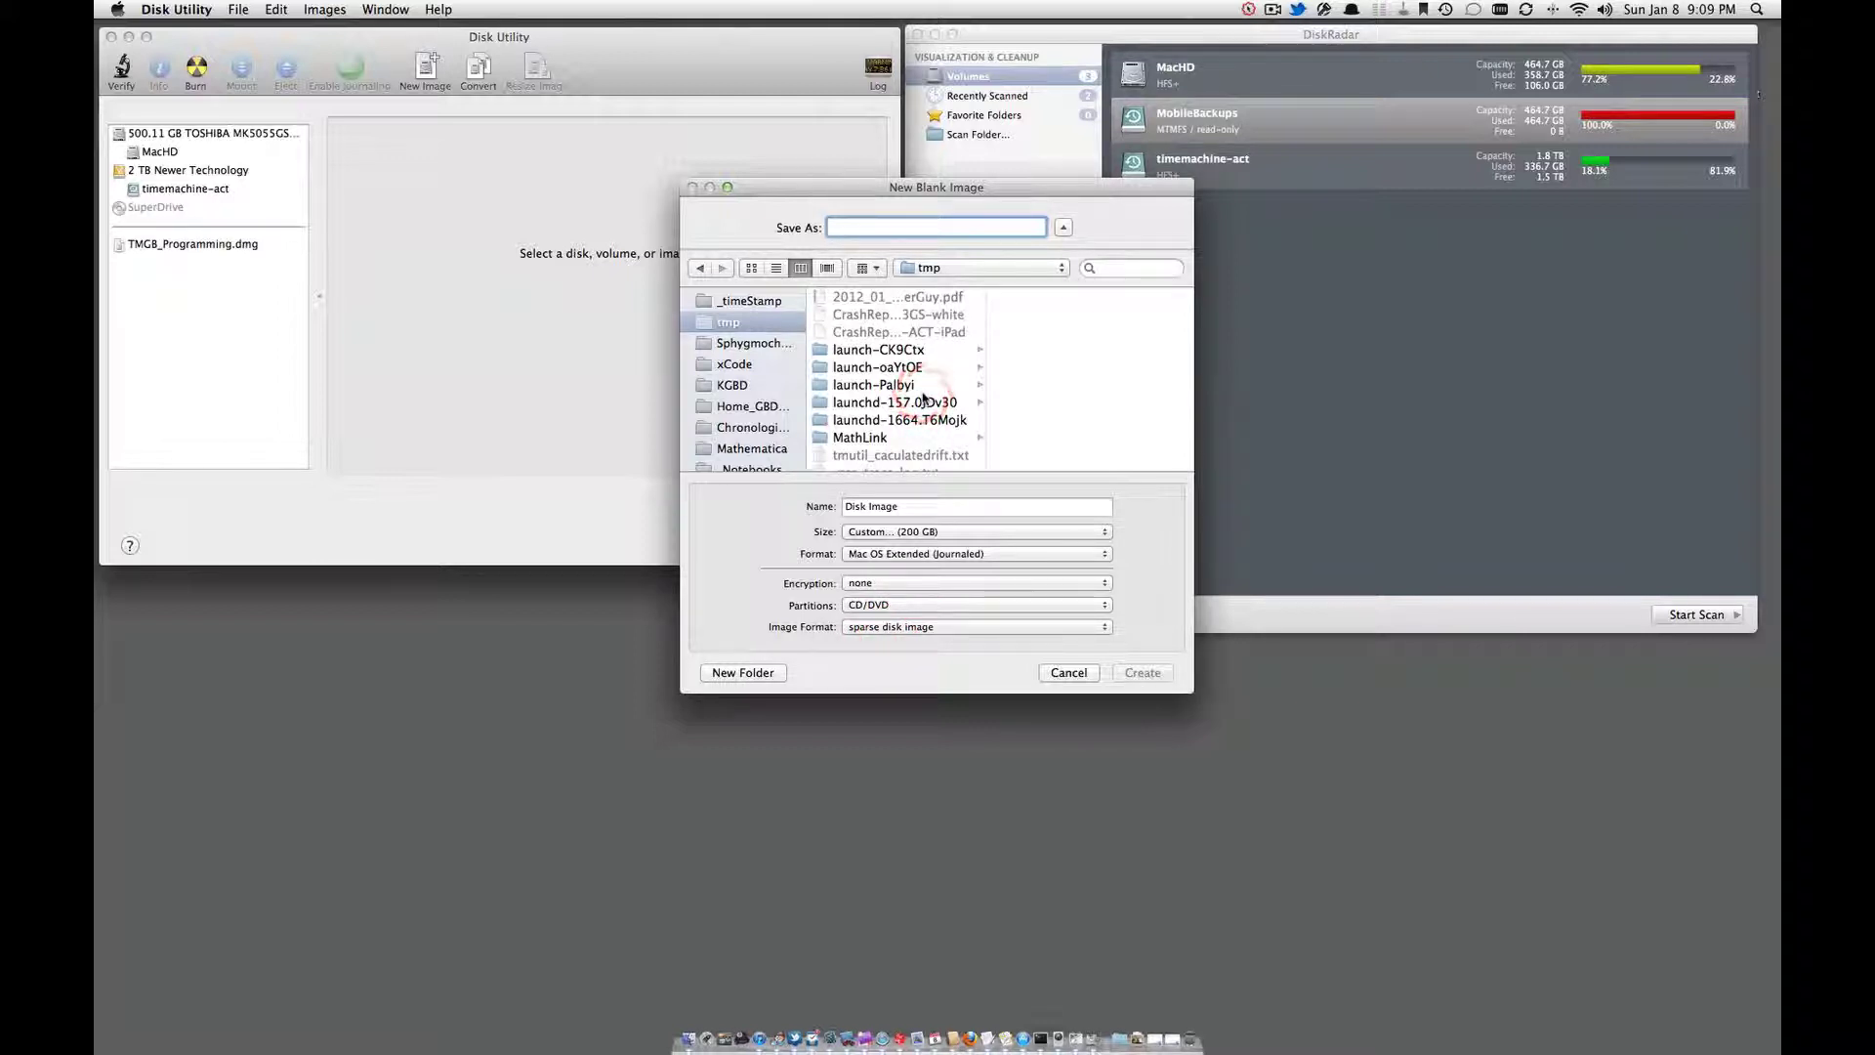
Step: Create an a-SparseDisk folder and save the image there as testDiskDrive
left_click(760, 672)
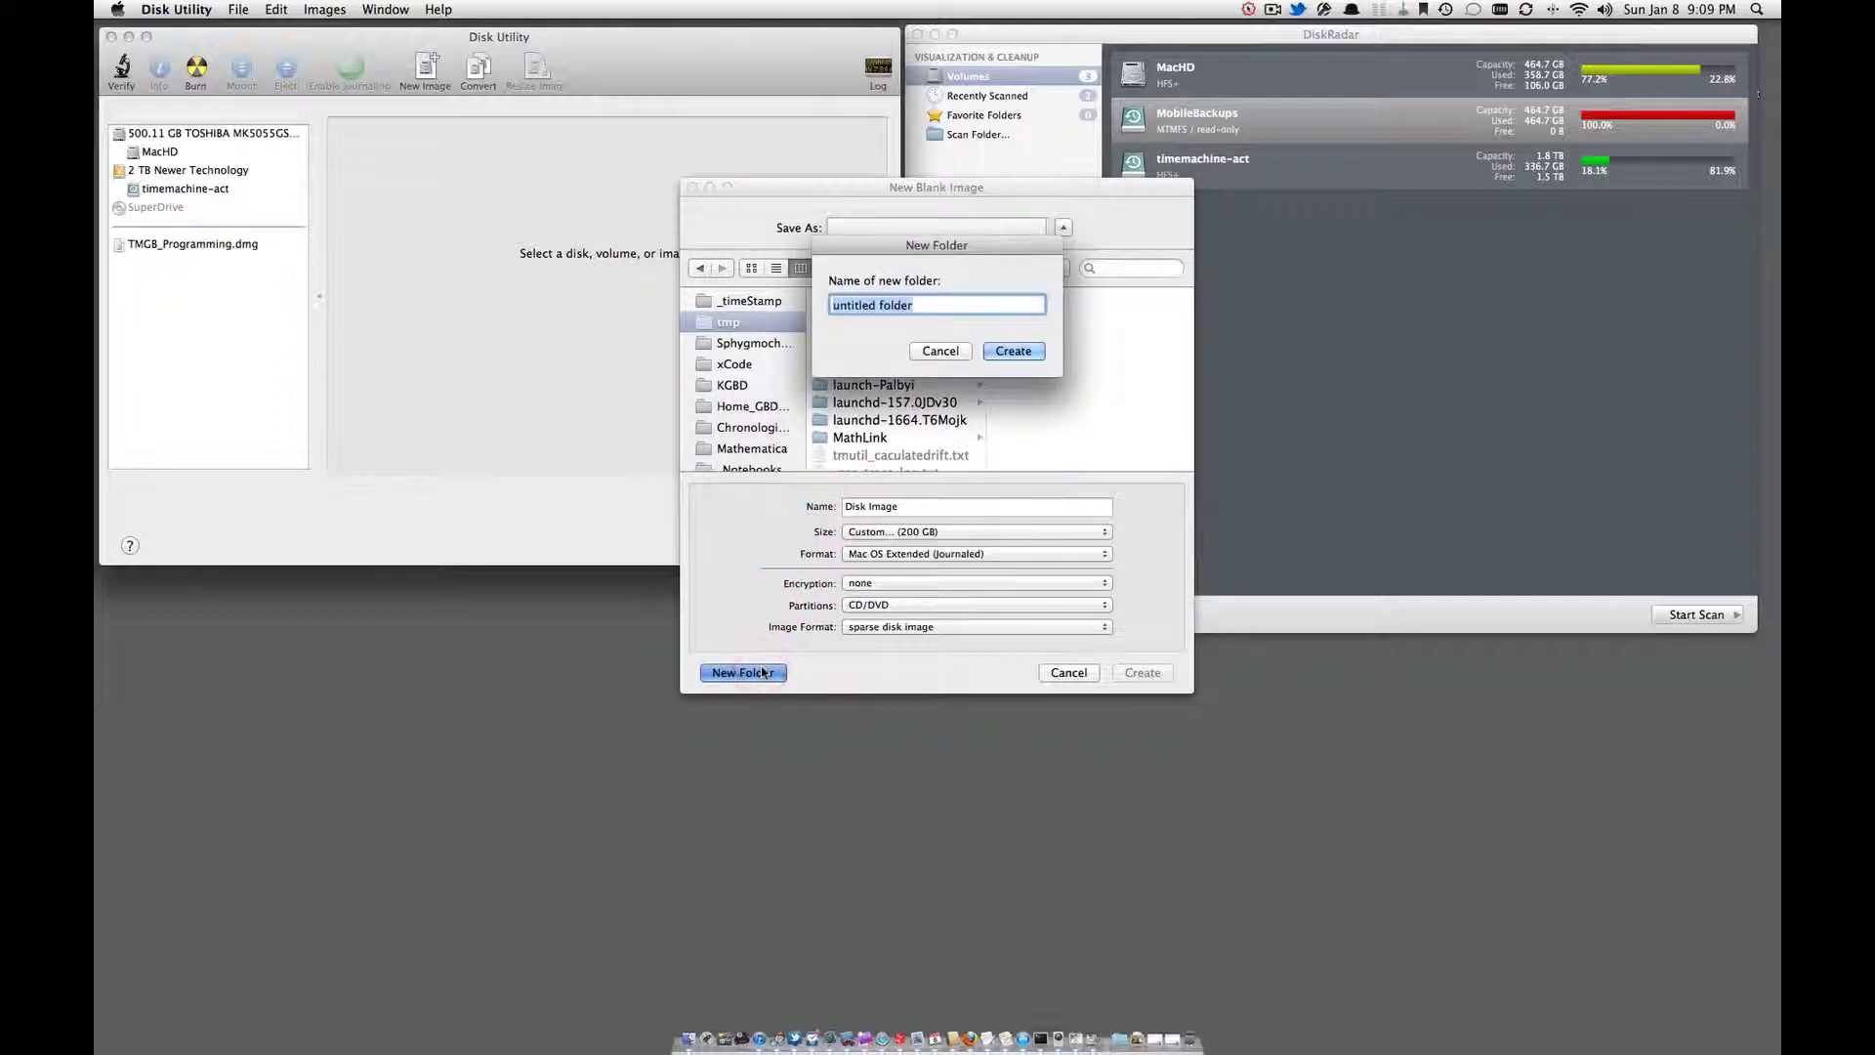
type("a-Disk")
key("BackSpace")
type("SparseDisk")
key("Return")
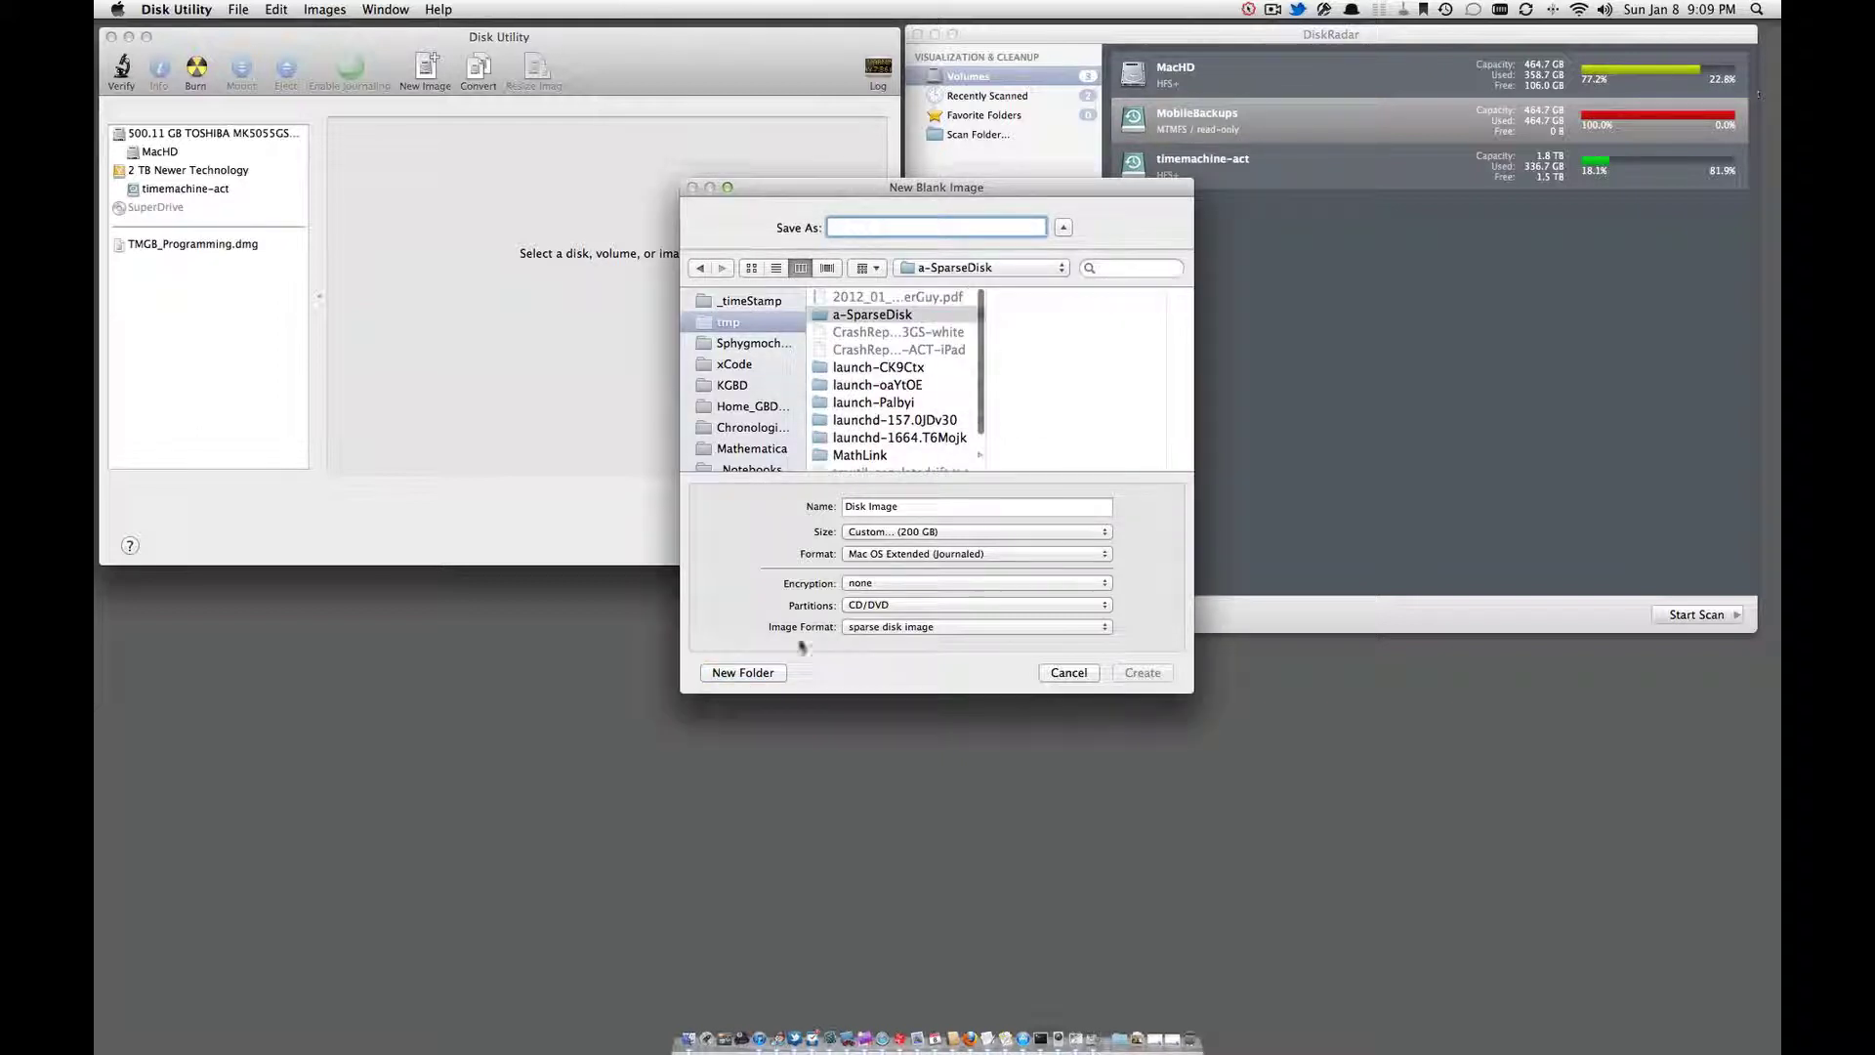
type("testDisk")
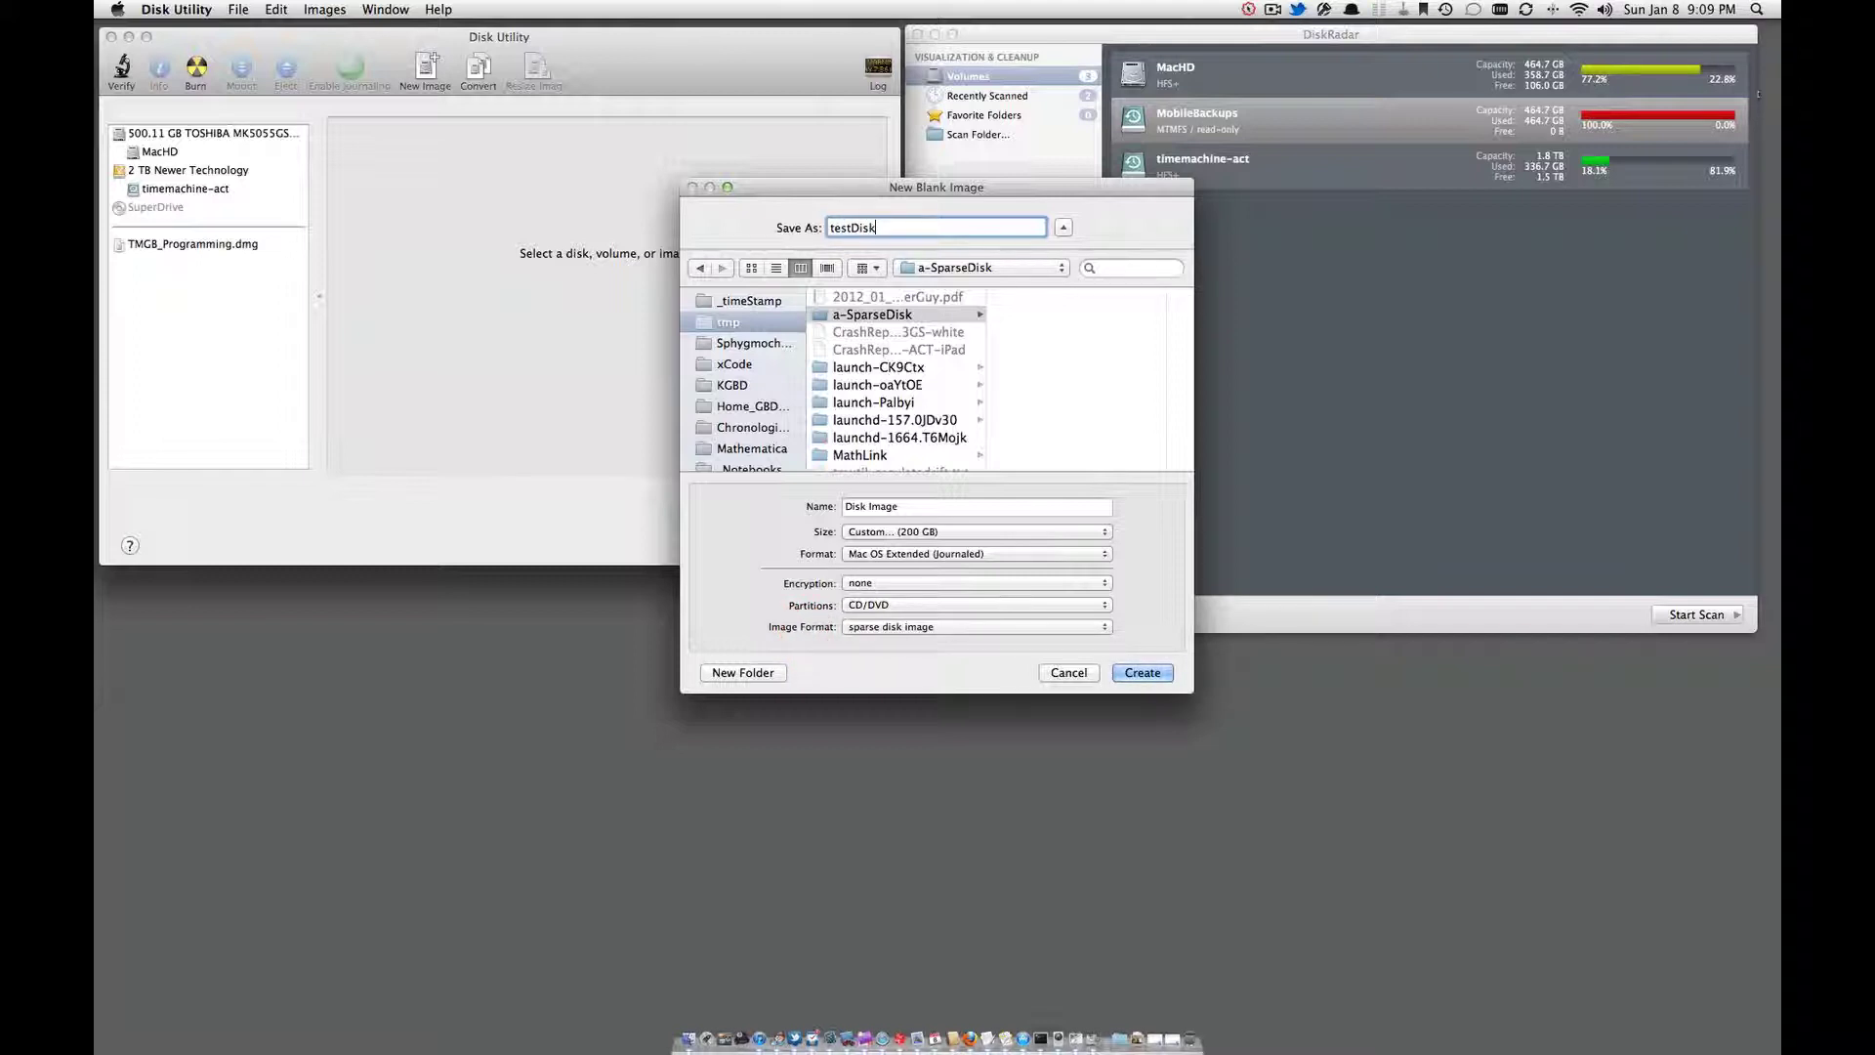
type("Drive")
key("Return")
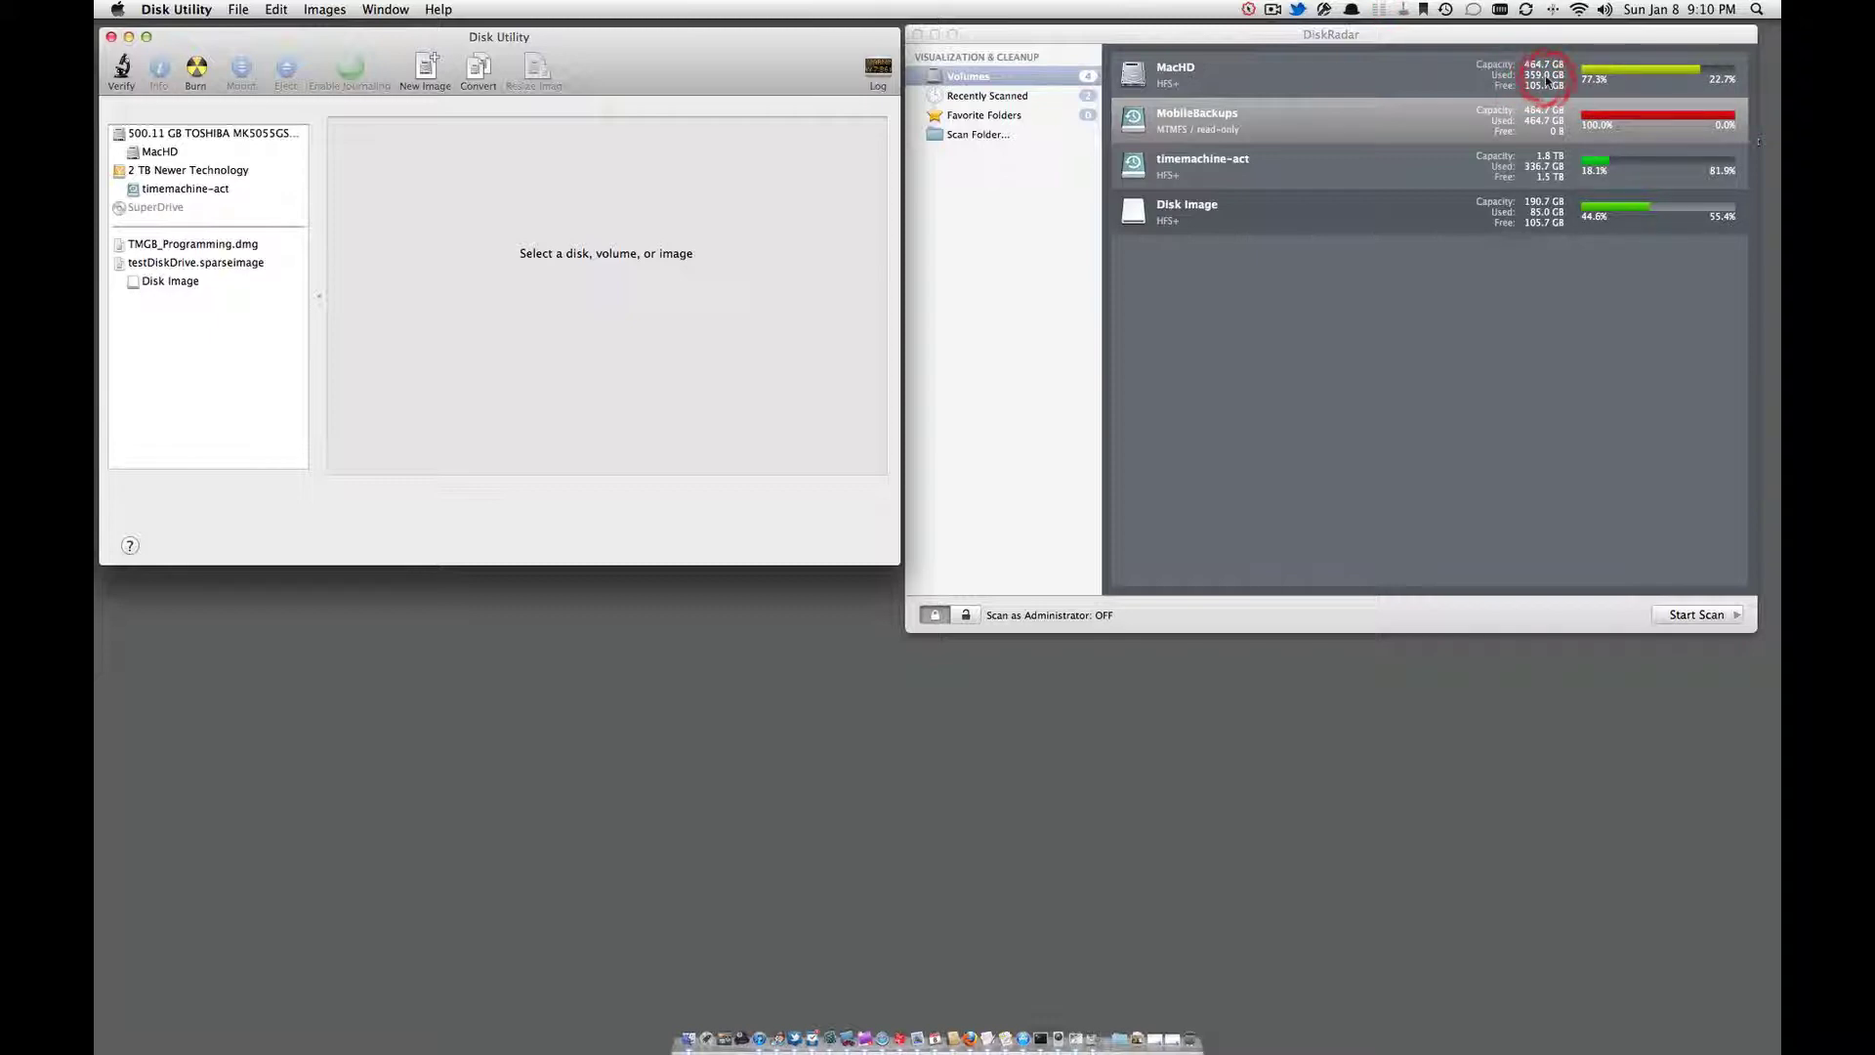
Step: Select the Disk Image and MobileBackups rows in DiskRadar's Volumes list, then quit DiskRadar
left_click(1297, 73)
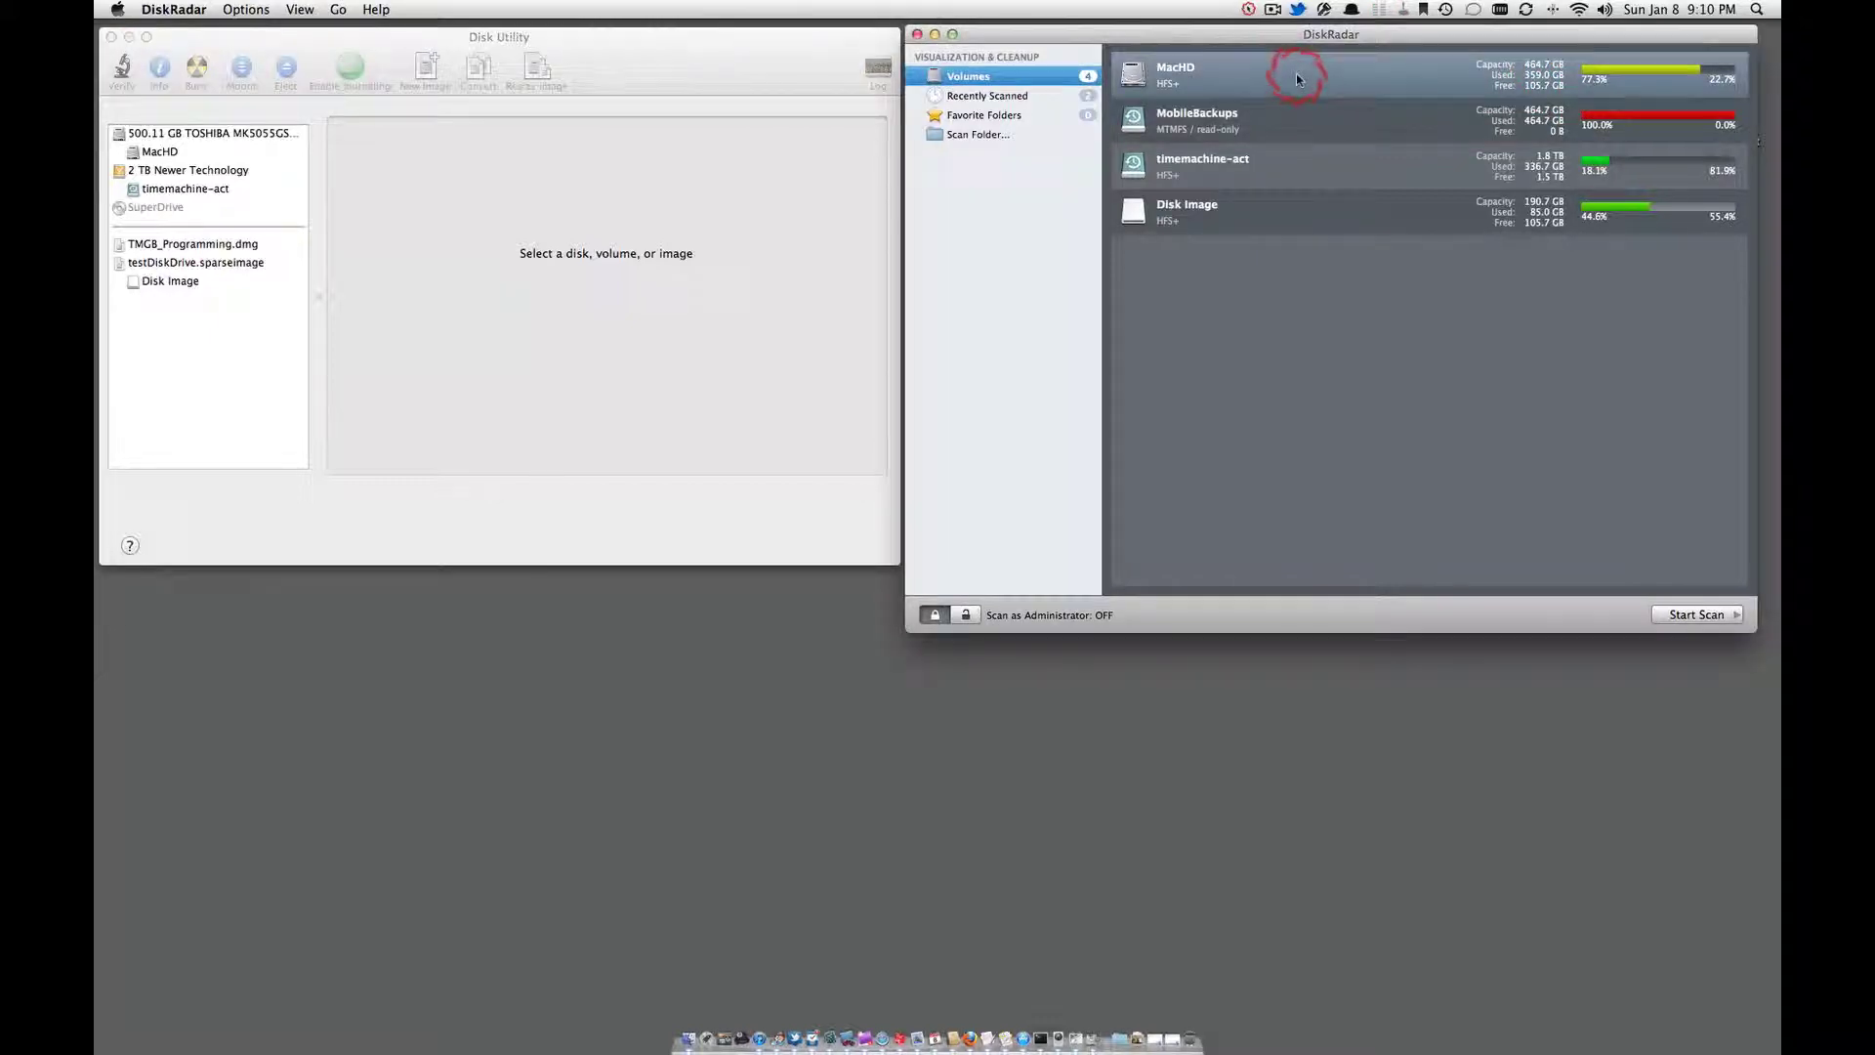
left_click(1283, 215)
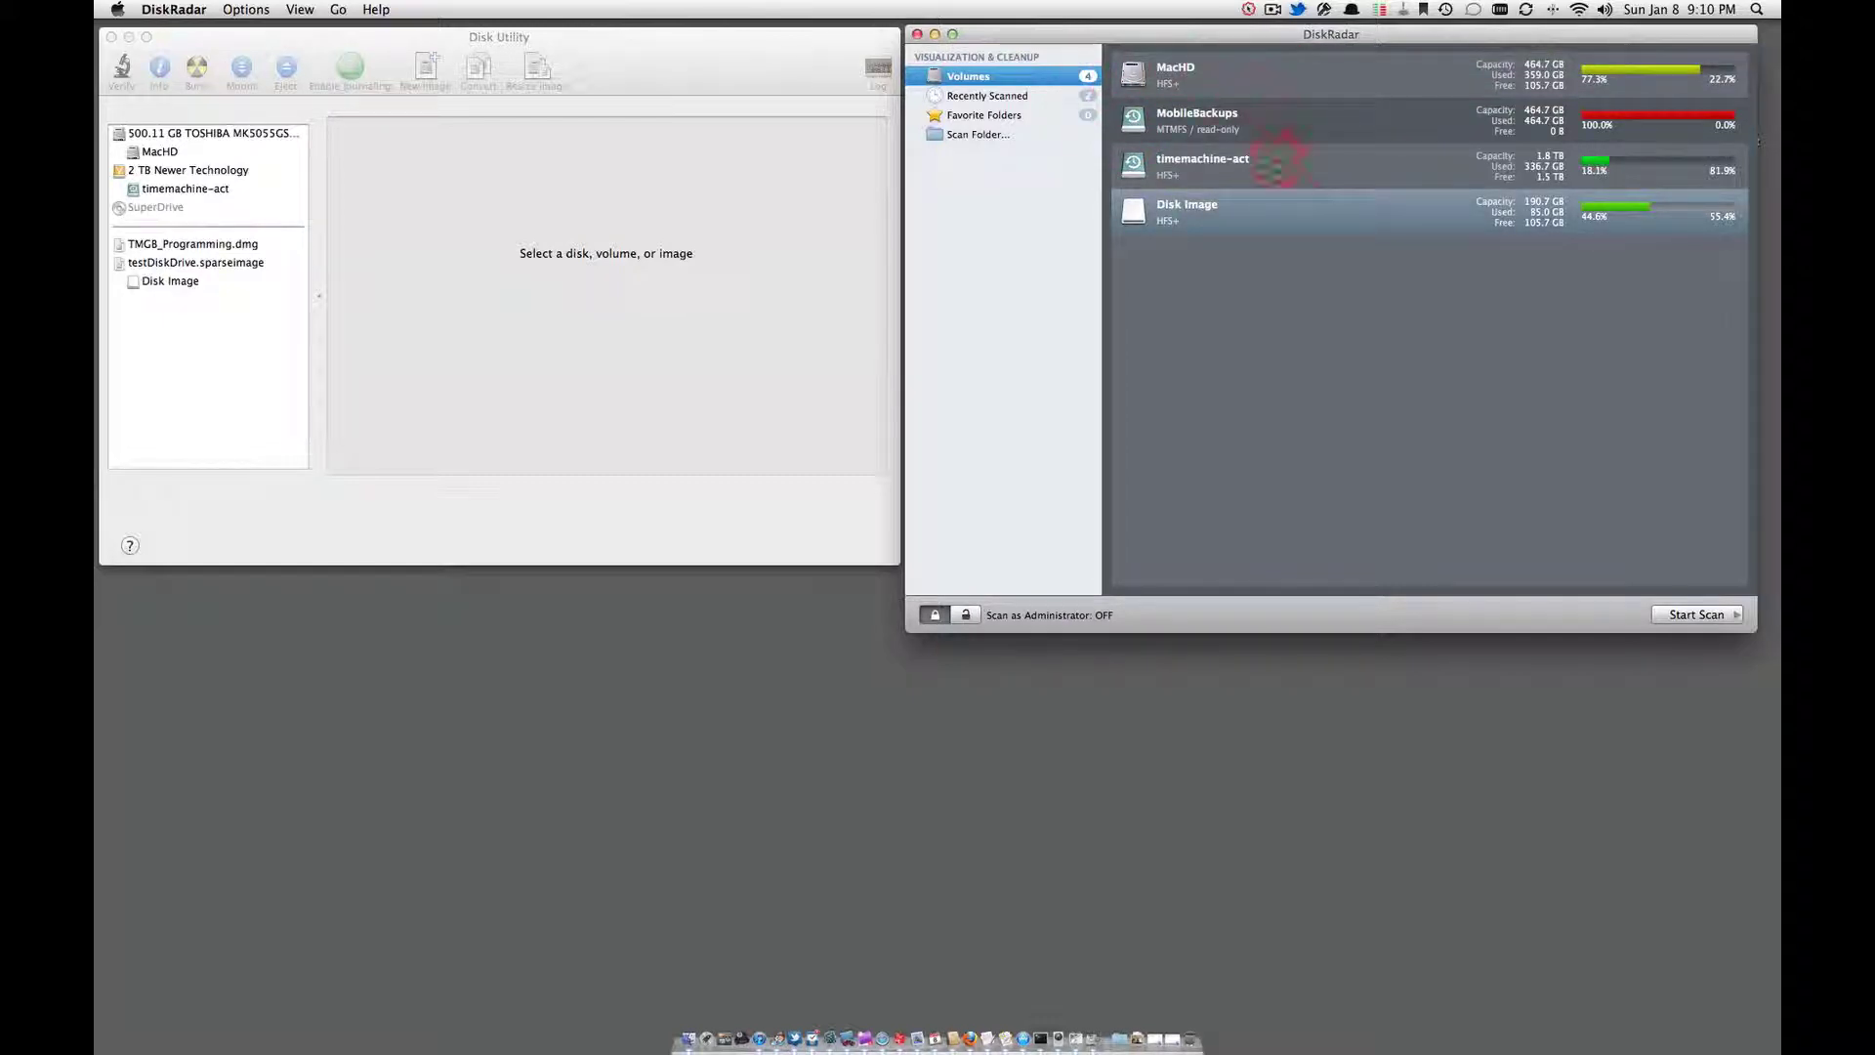
left_click(1545, 208)
left_click(1258, 131)
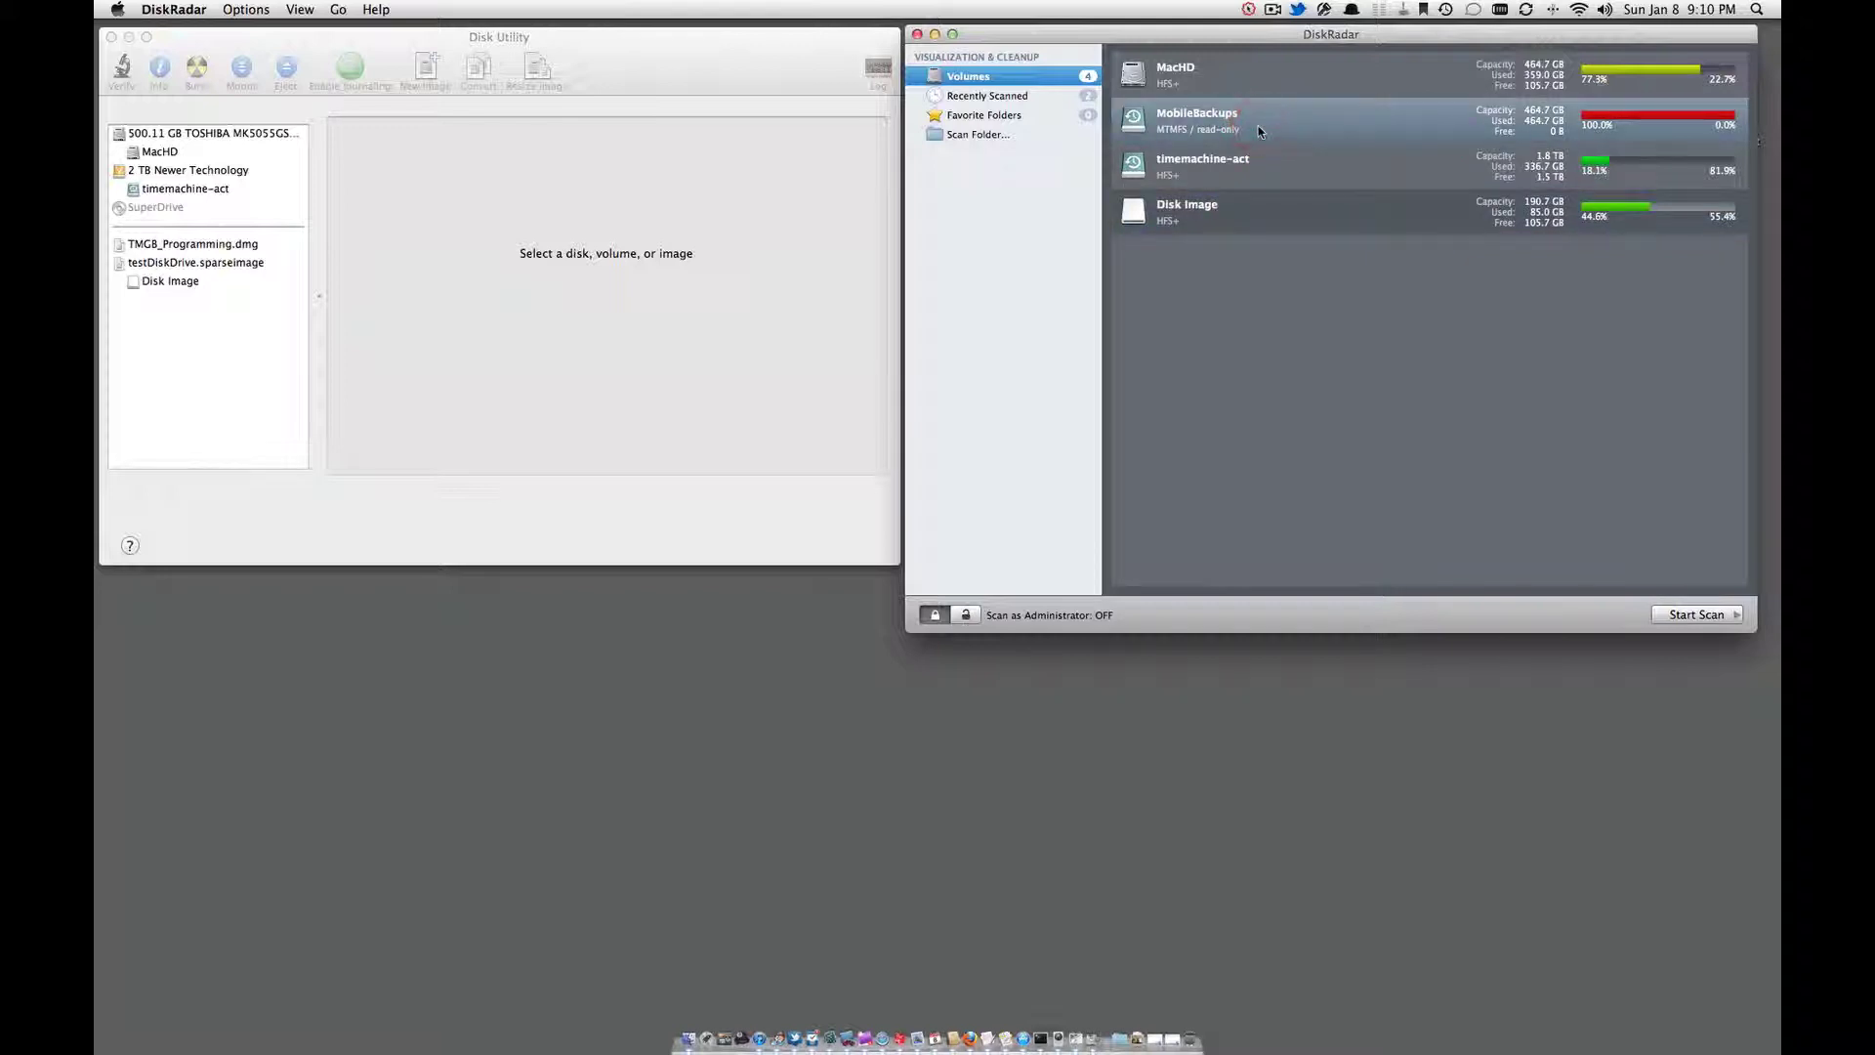
left_click(1220, 220)
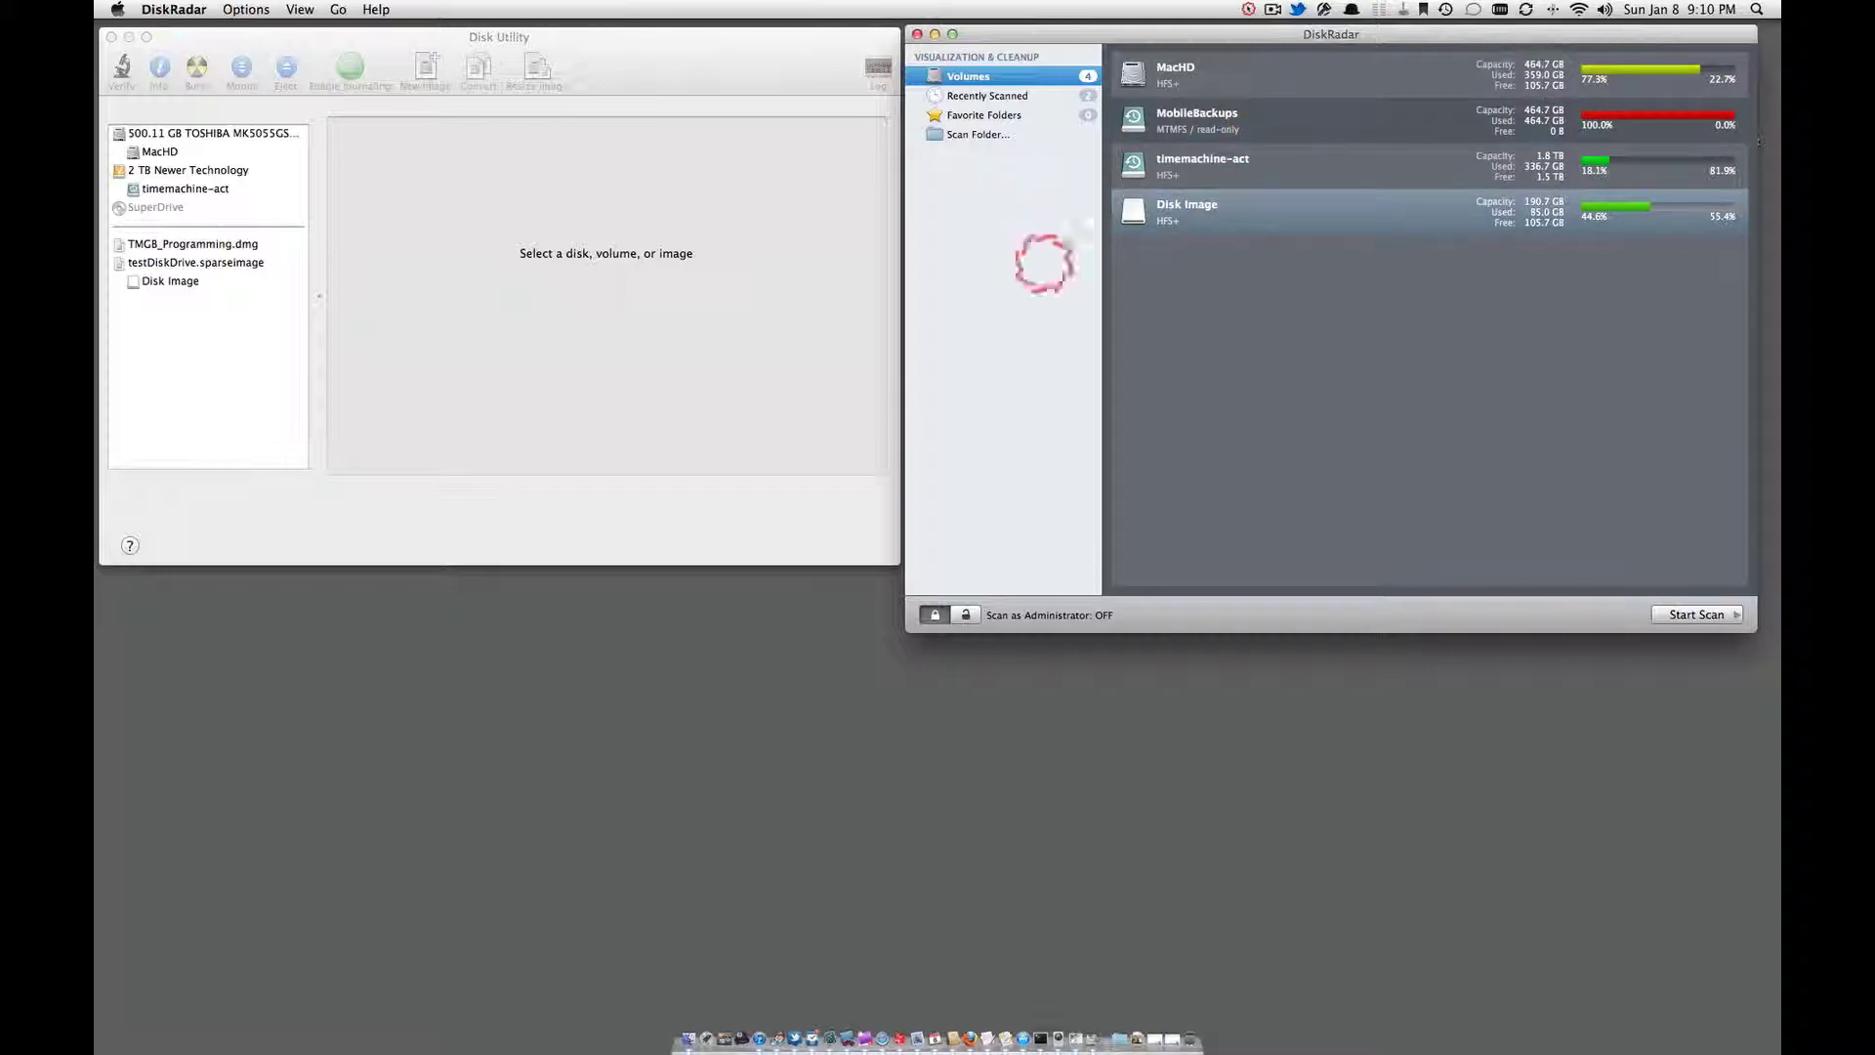
left_click(164, 11)
left_click(184, 238)
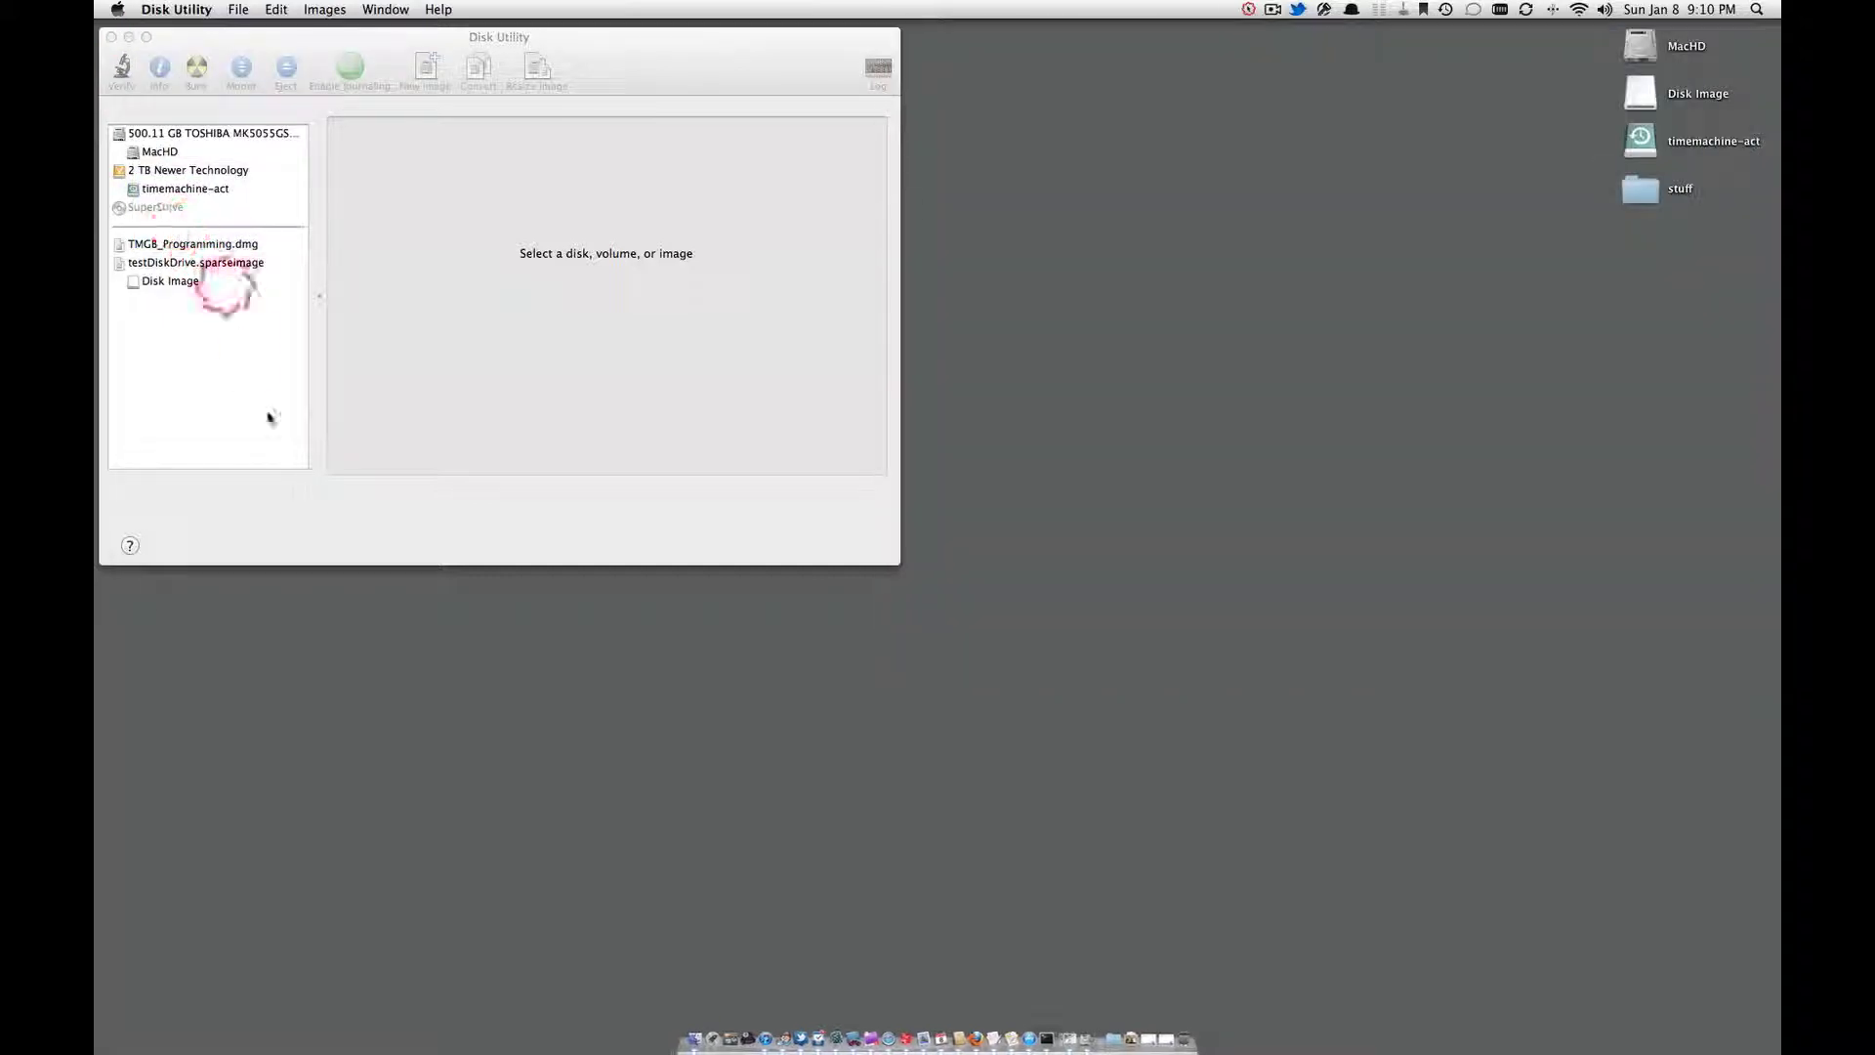
Step: Bring a Finder window into the Disk Utility space
left_click(592, 771)
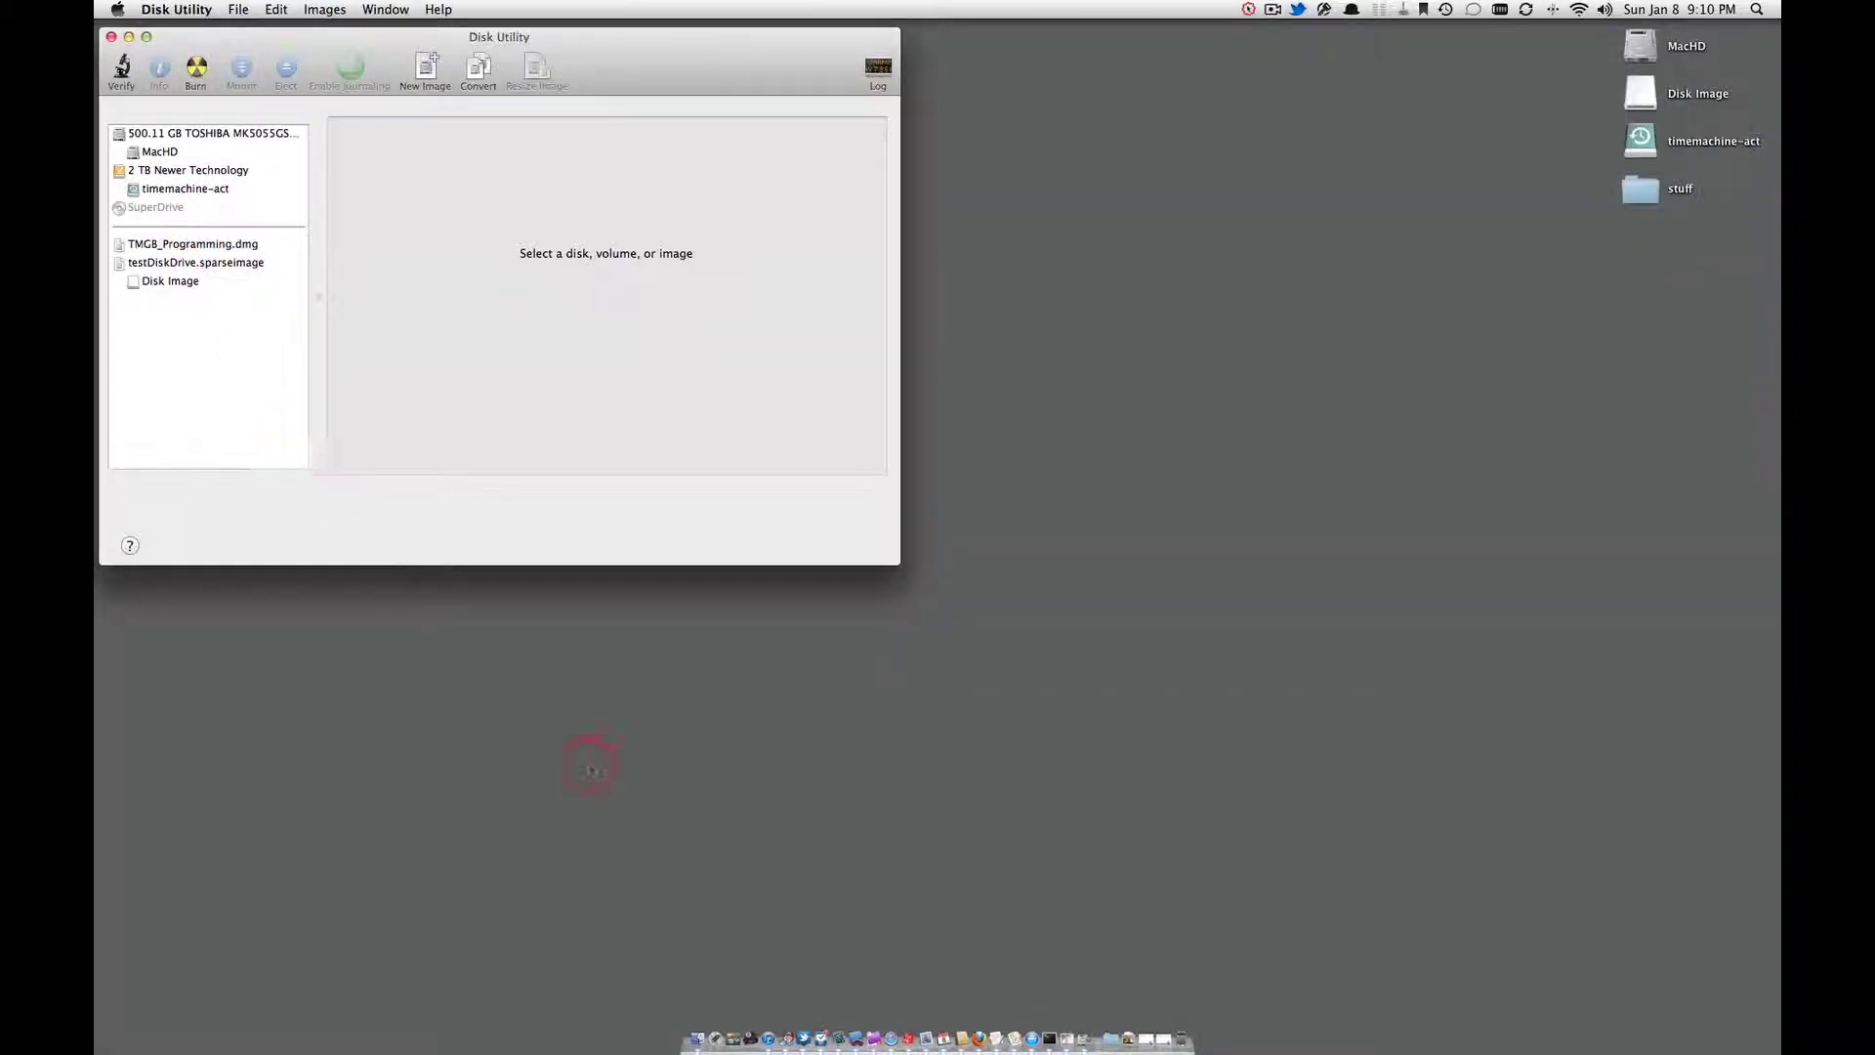
left_click(695, 1041)
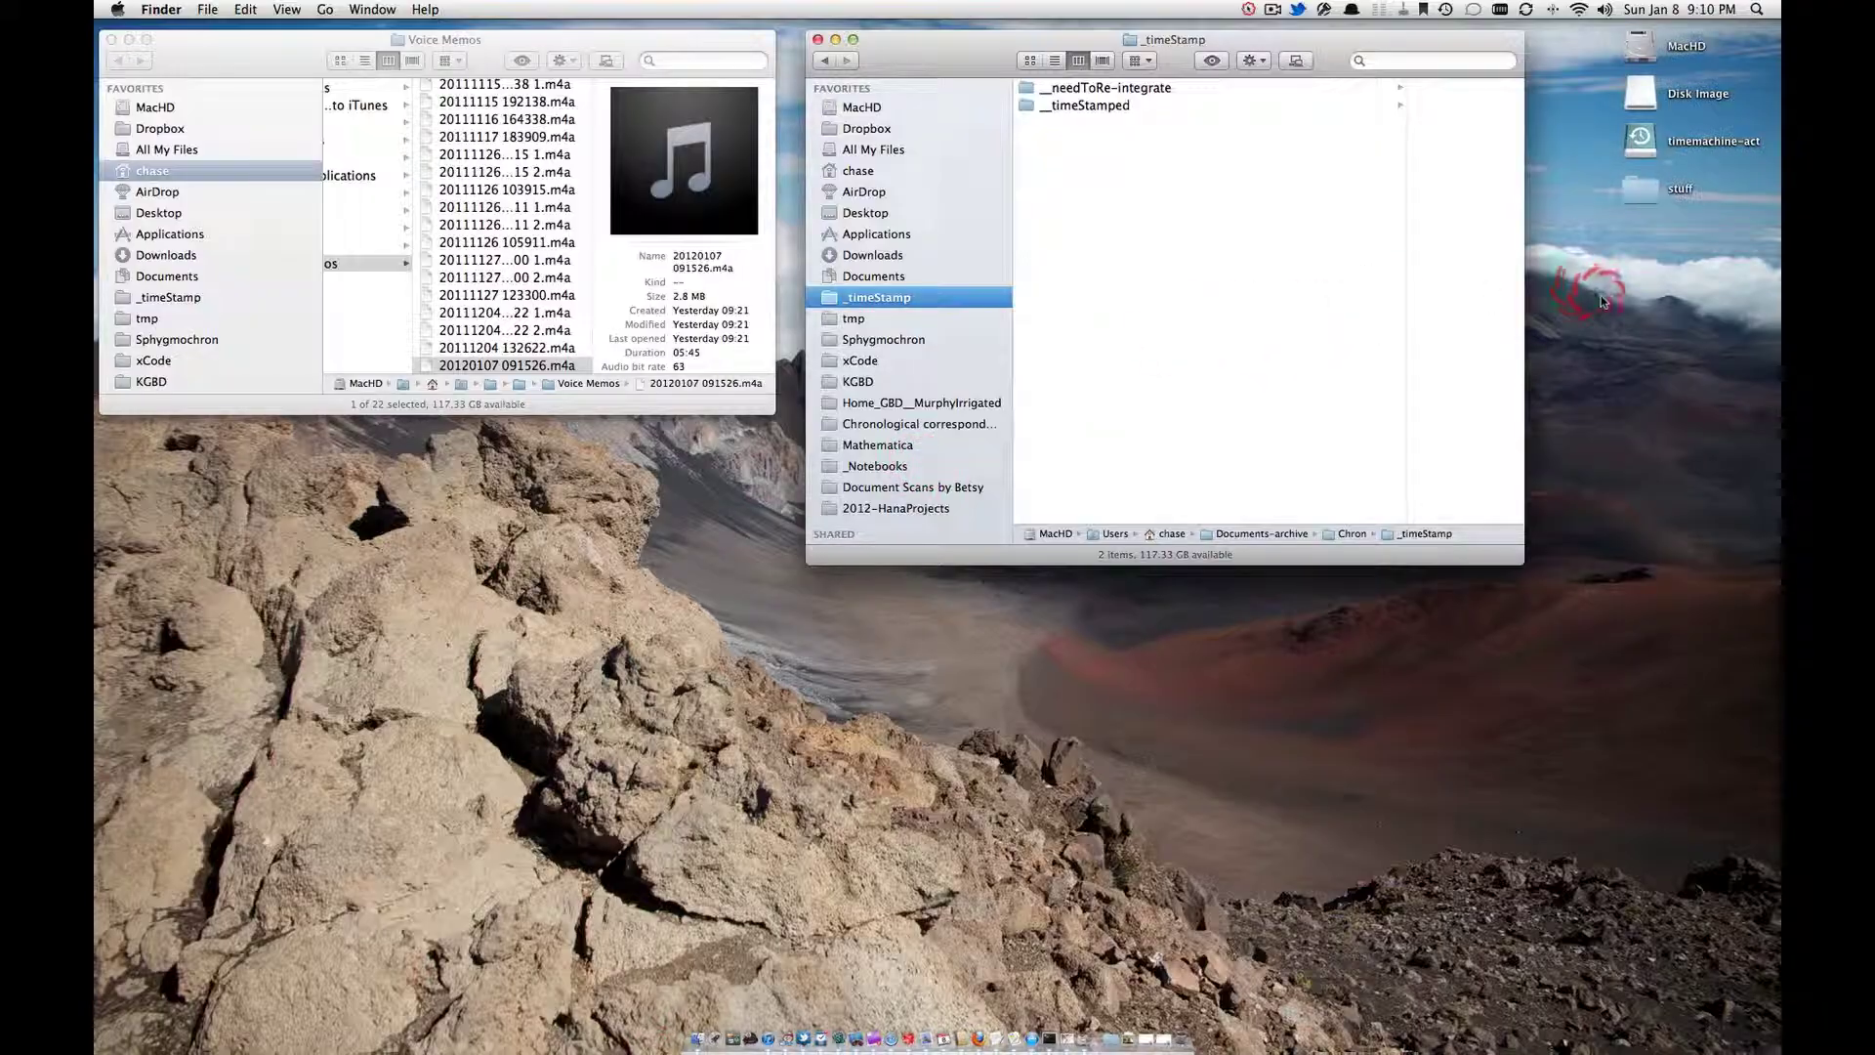
left_click(1601, 295)
left_click(364, 193)
left_click(694, 1041)
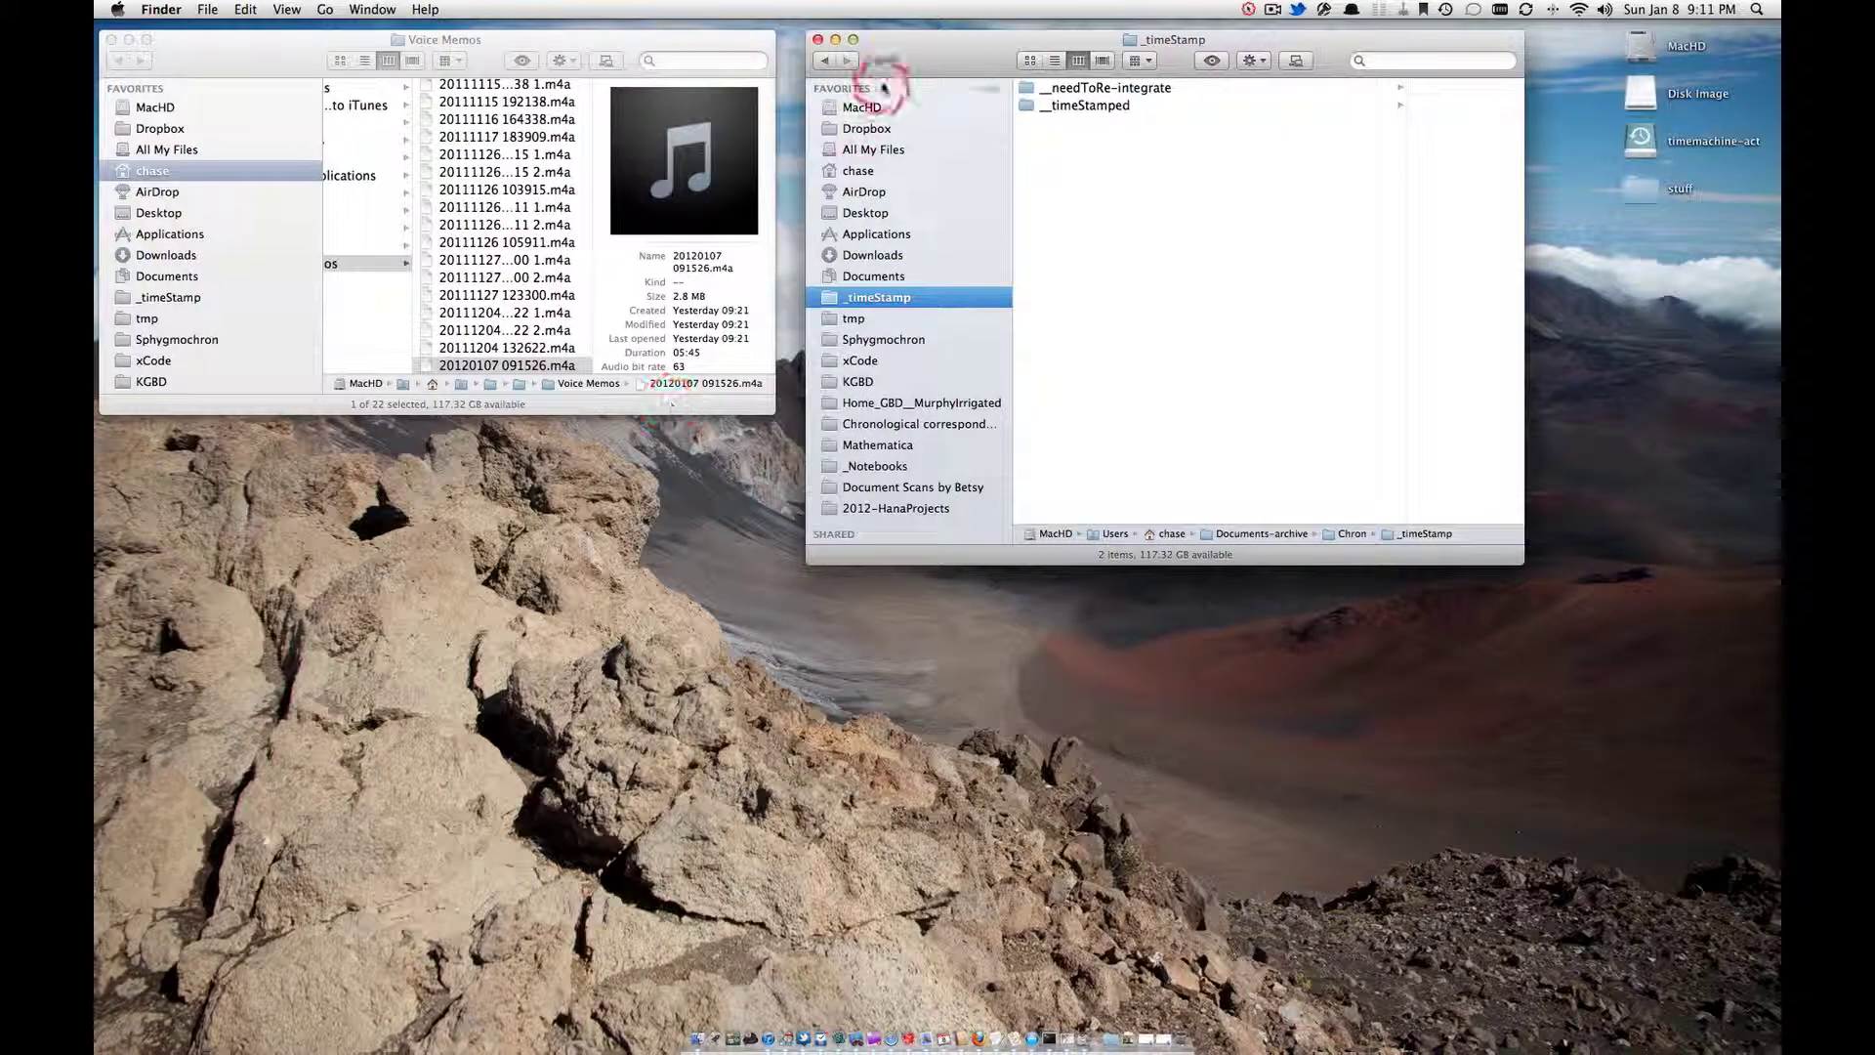
left_click_drag(879, 76, 269, 478)
Step: Open tmp > a-SparseDisk in Finder to show the 309.3 MB testDiskDrive.sparseimage
scroll(206, 840, "down", 5)
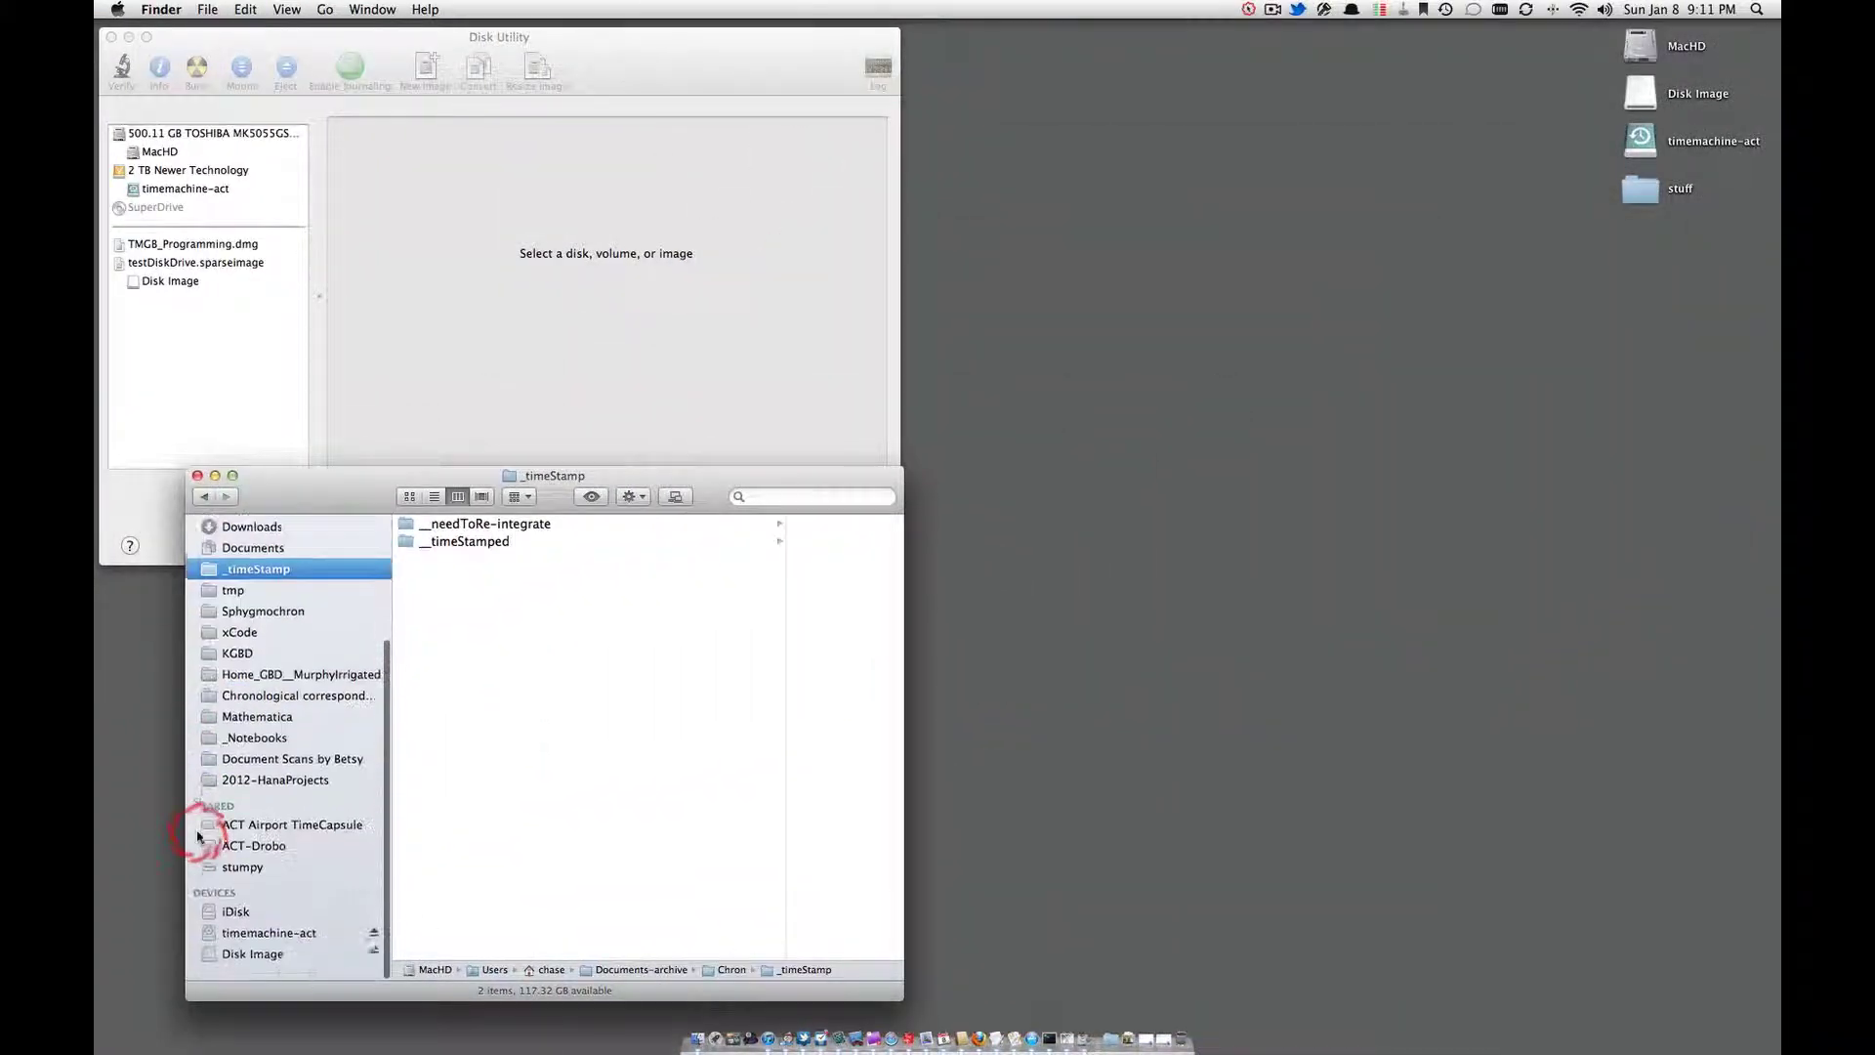
left_click(251, 970)
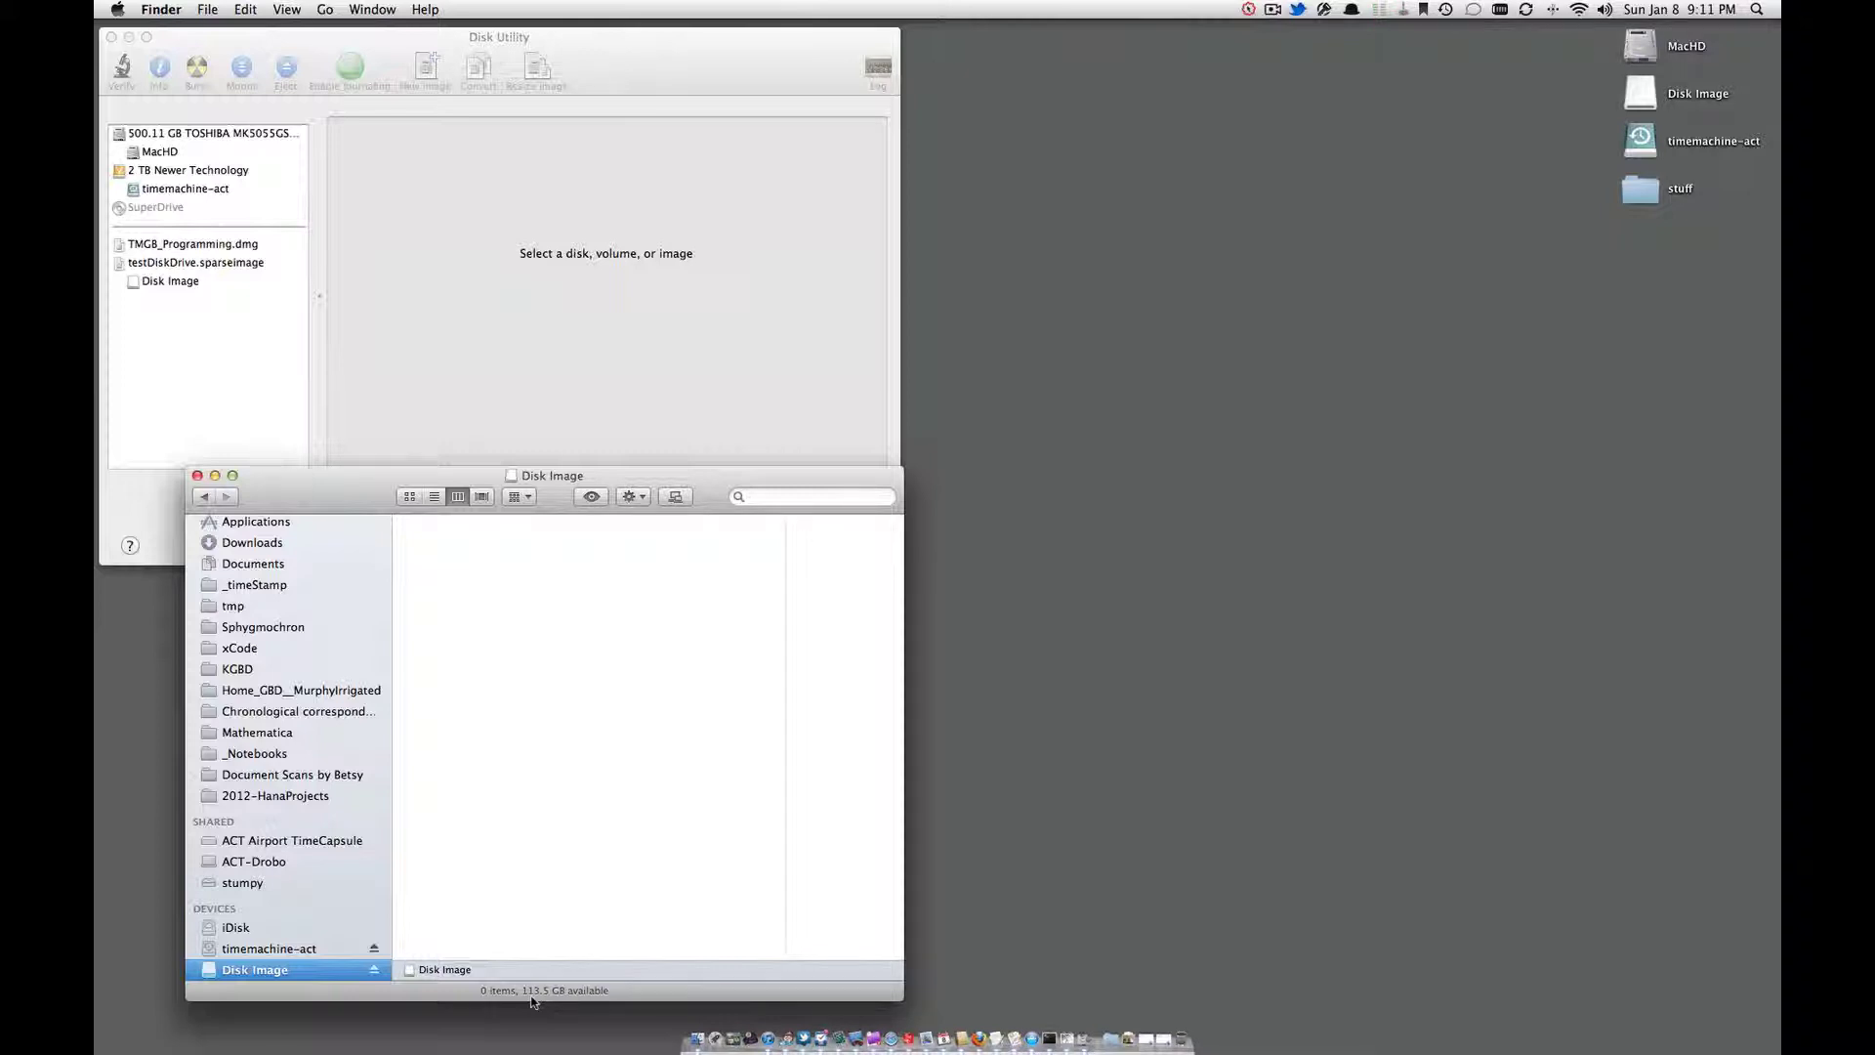
left_click(886, 1004)
left_click_drag(897, 1003, 888, 956)
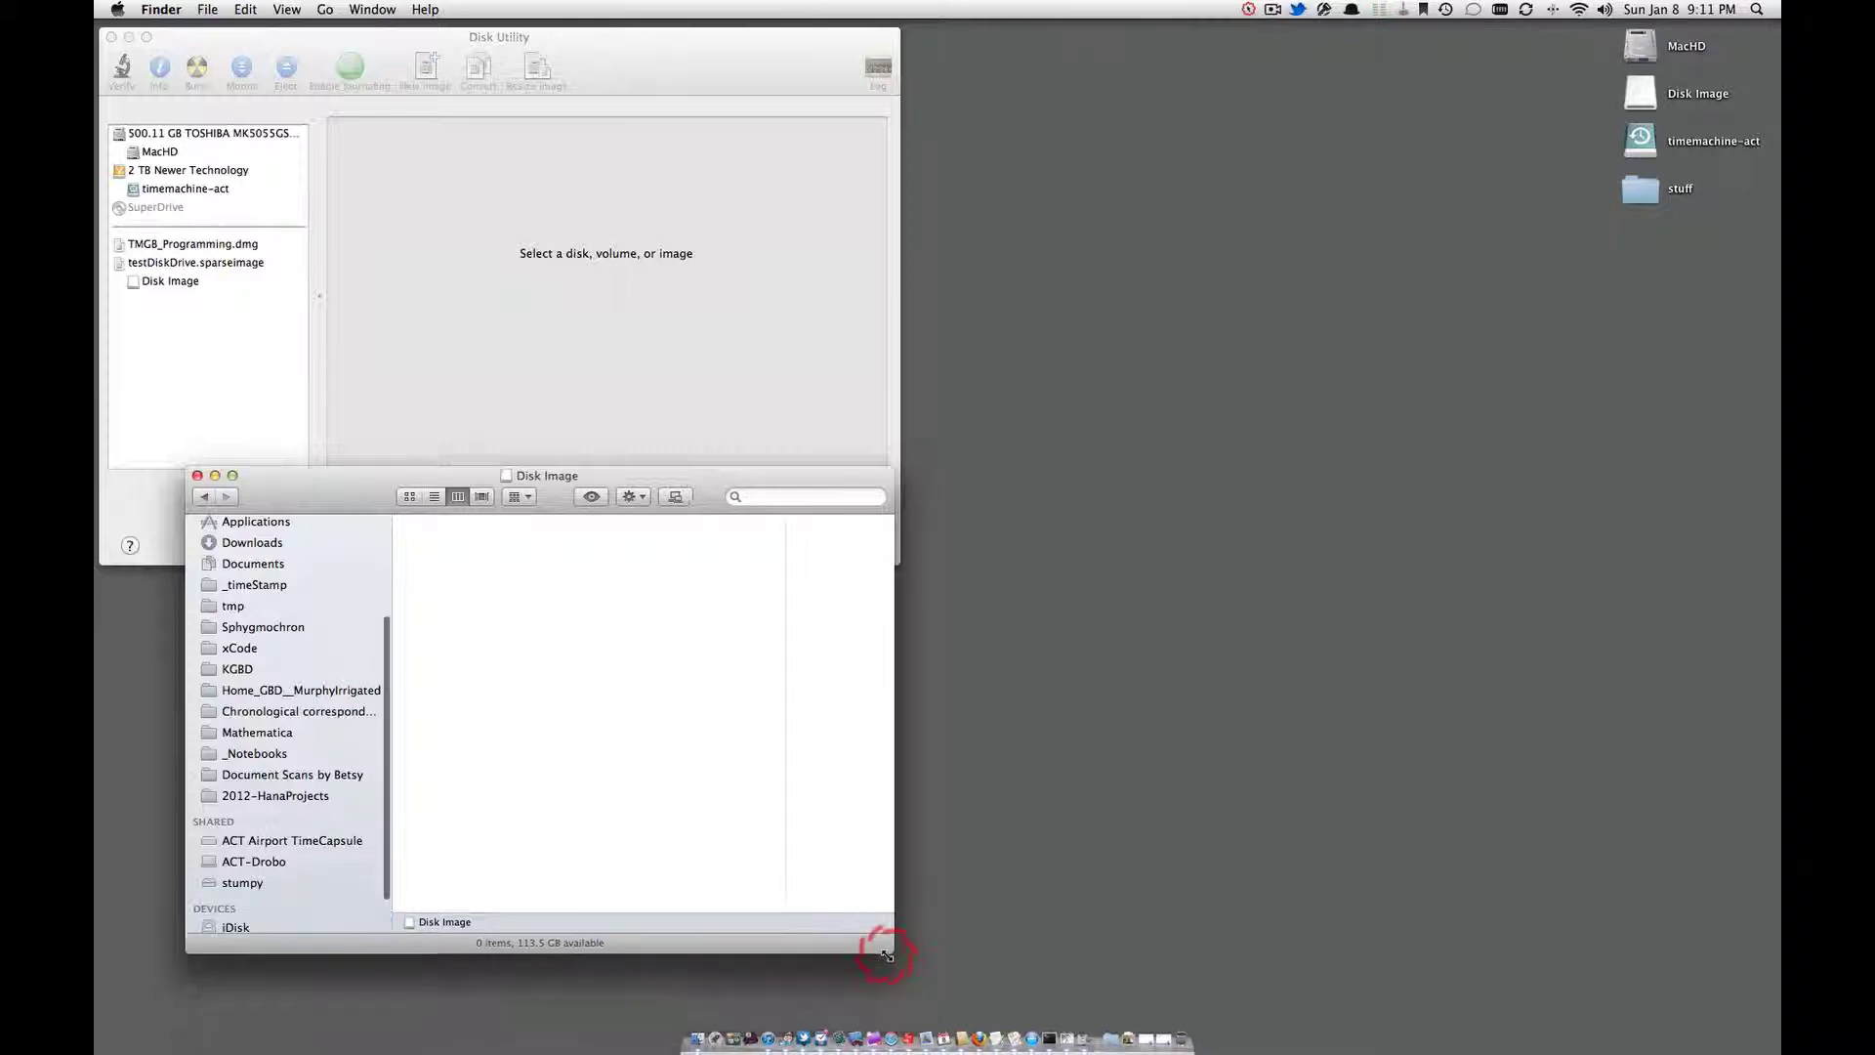
left_click_drag(381, 502, 977, 498)
left_click(869, 601)
left_click(1047, 537)
left_click(1183, 522)
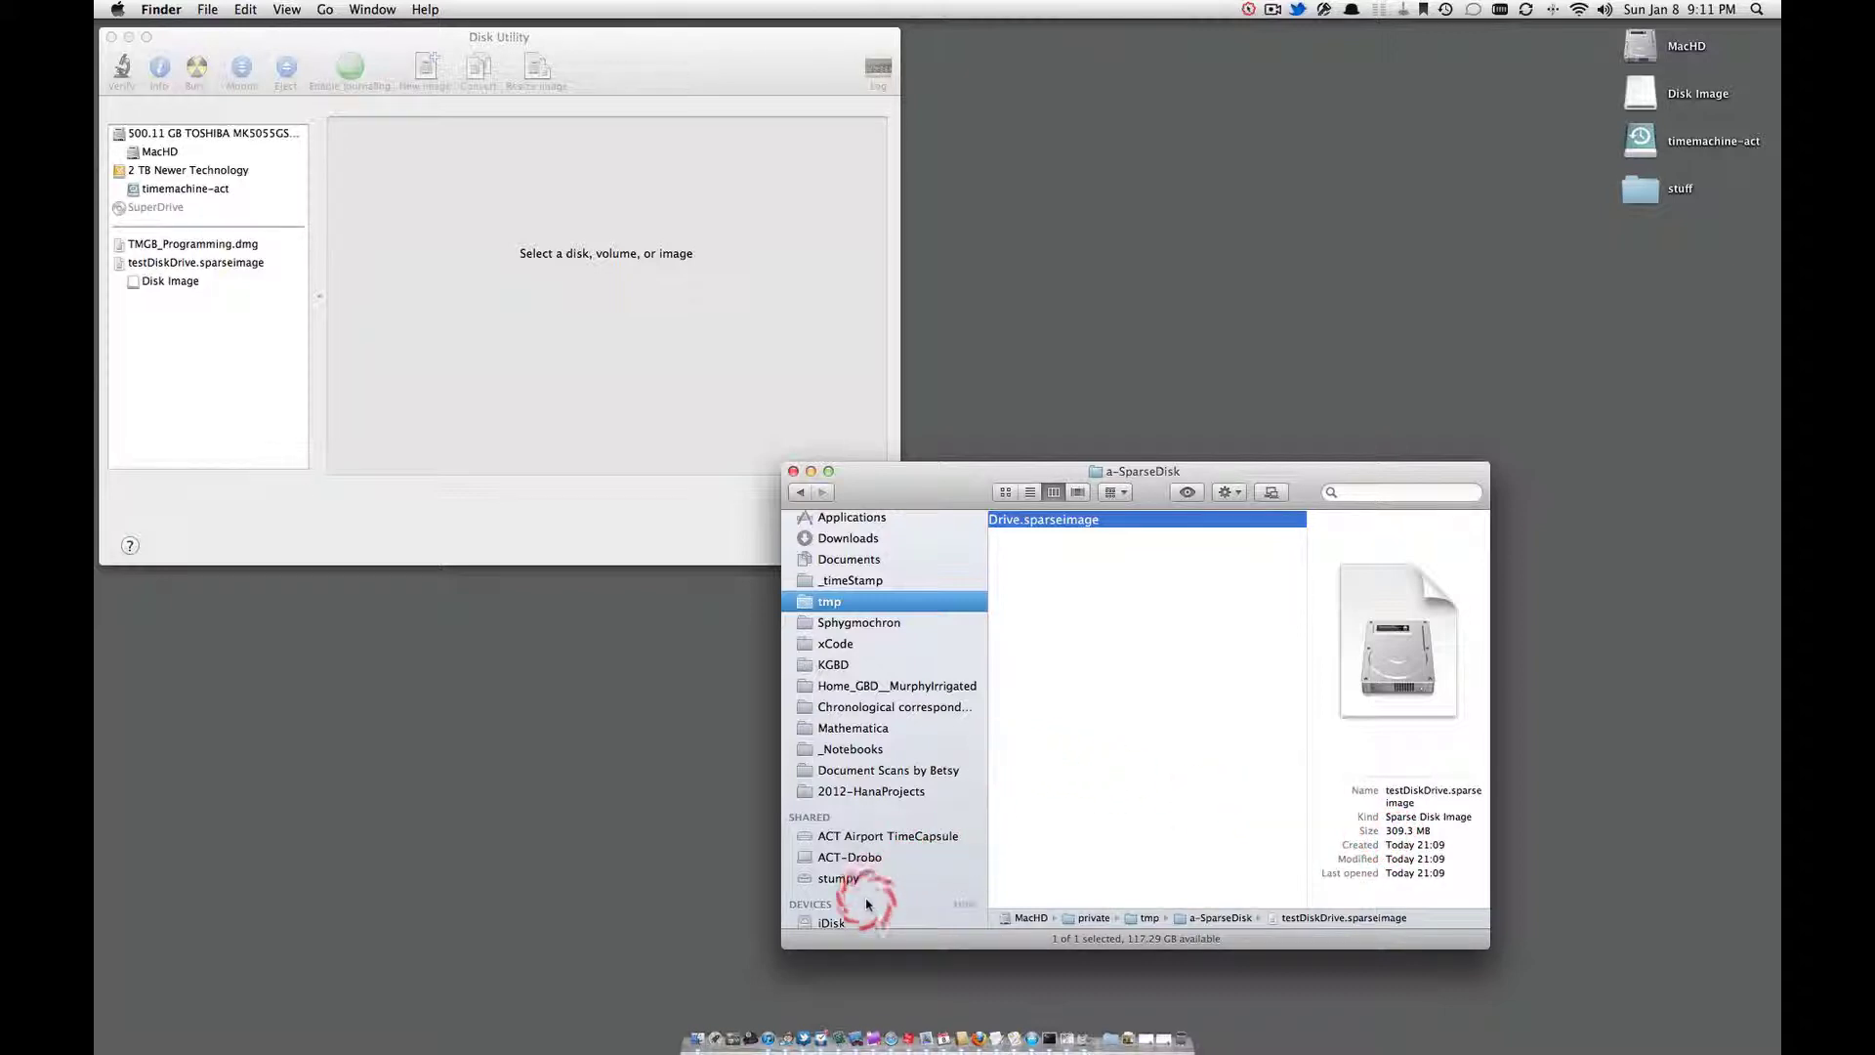
scroll(862, 892, "down", 1)
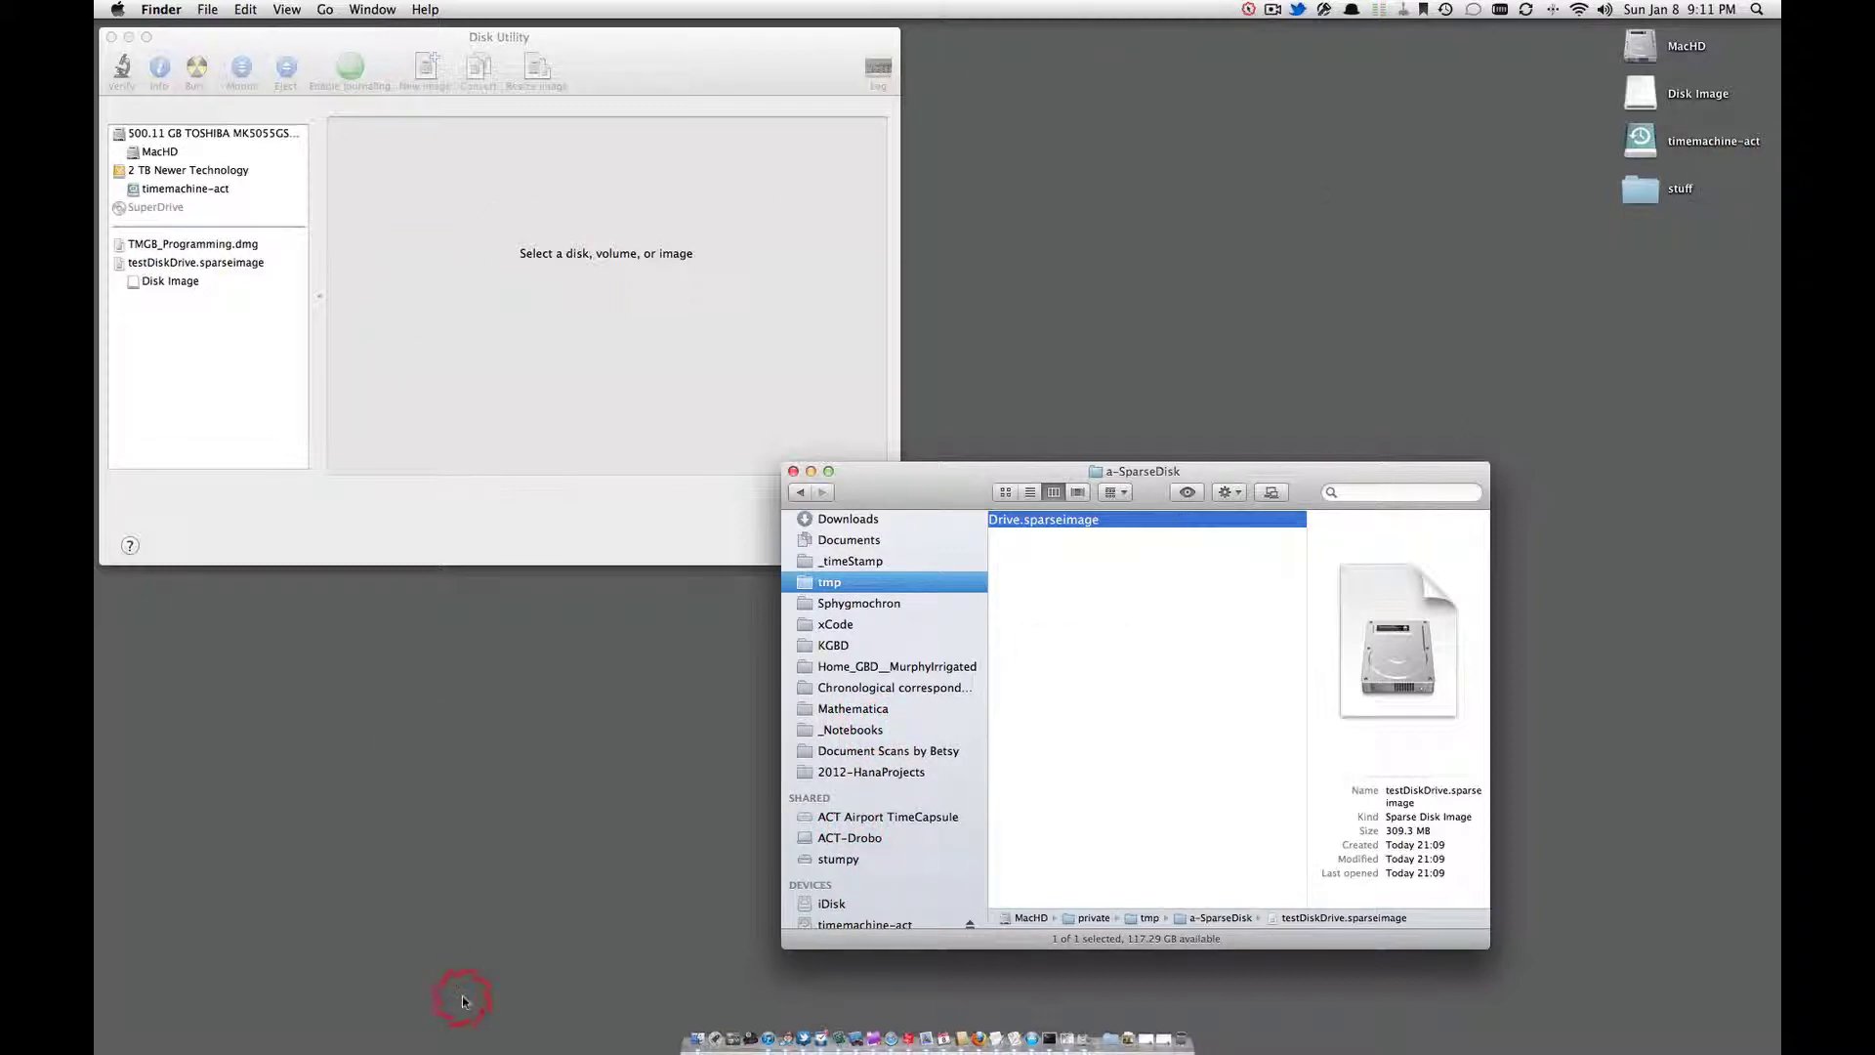
Step: Drag LetterToParents.txt from a new All My Files window onto the Disk Image volume
left_click(206, 11)
left_click(263, 31)
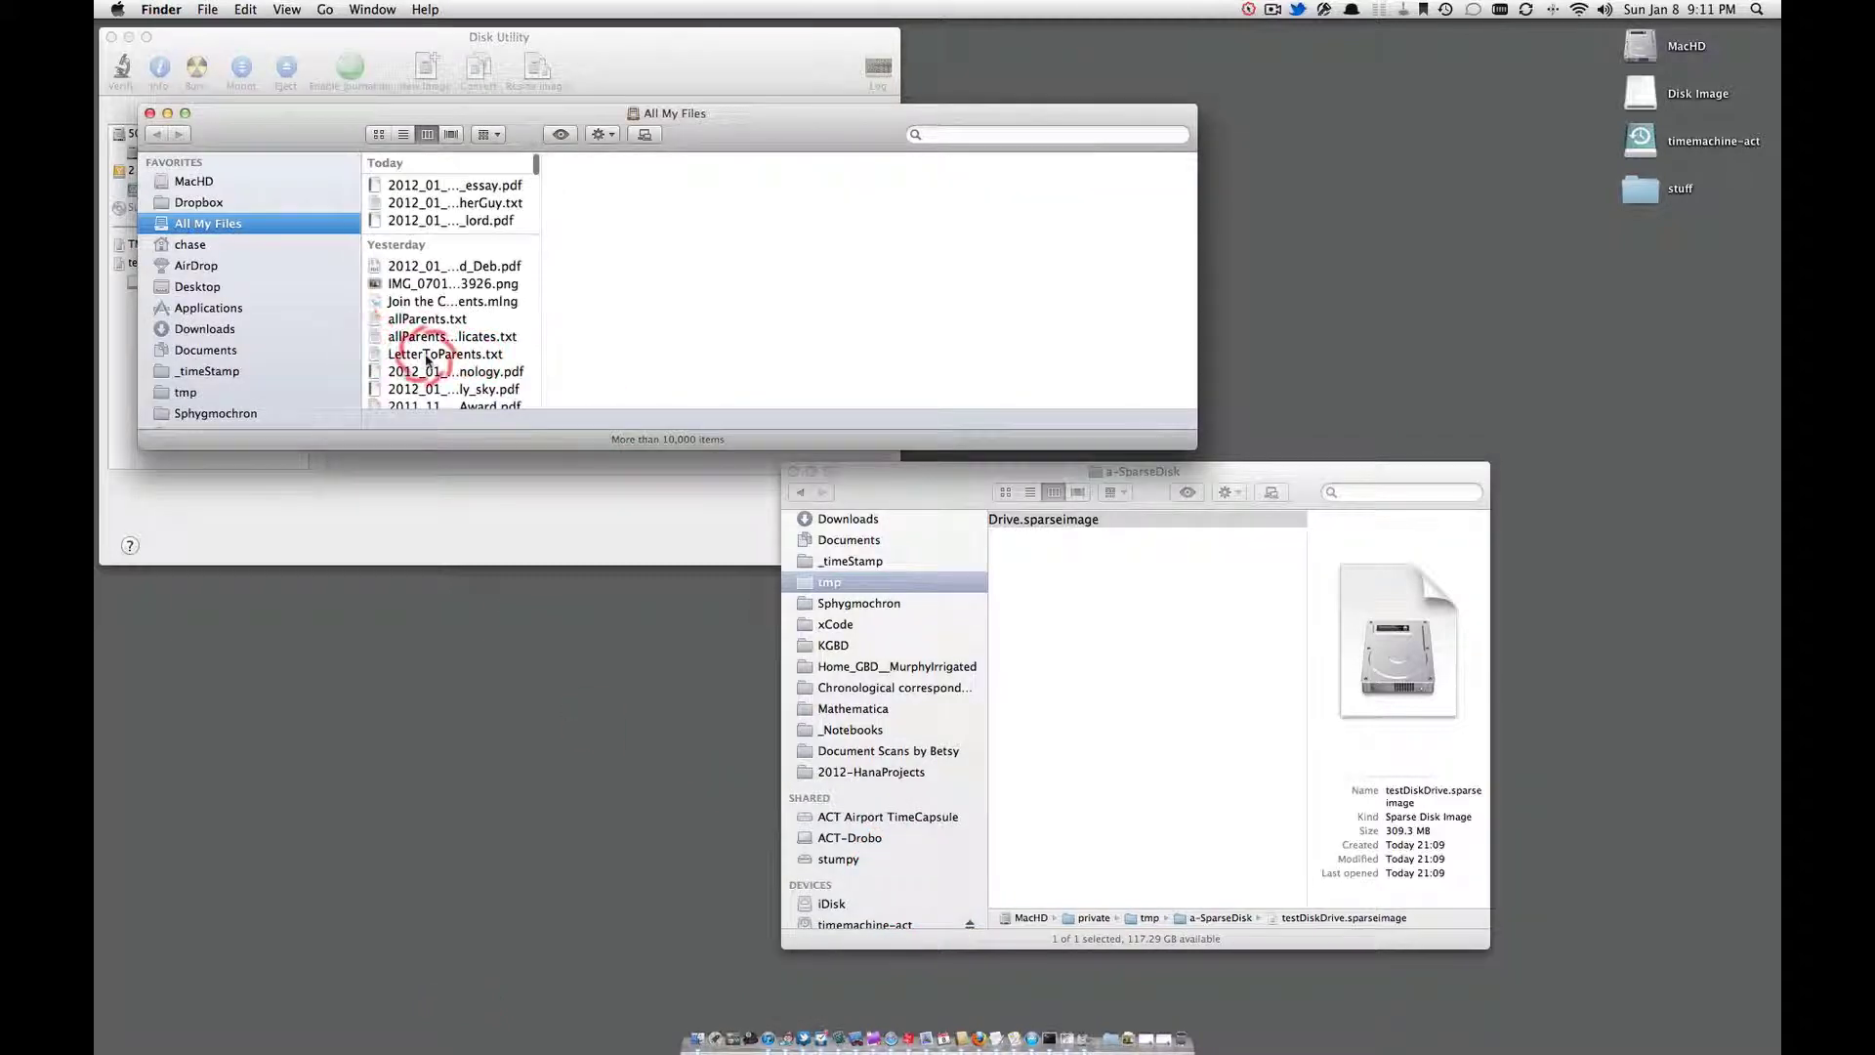
left_click(442, 357)
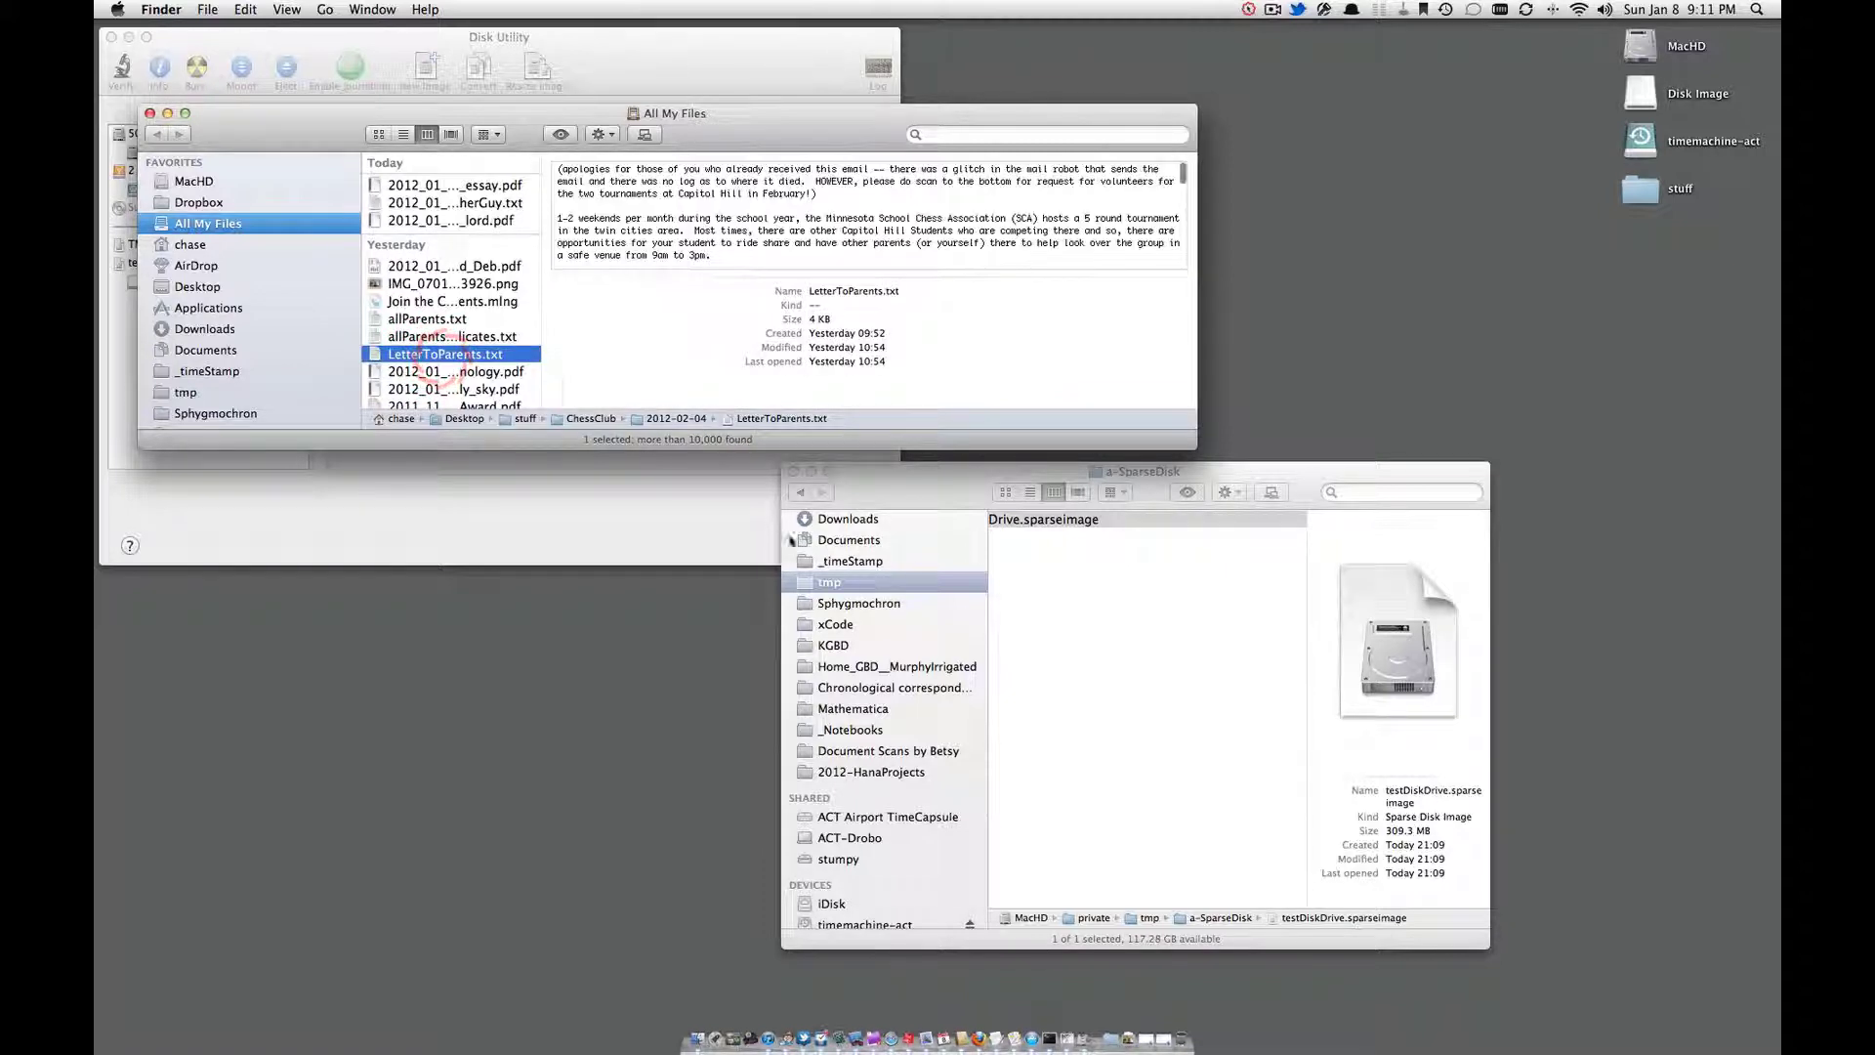
scroll(879, 742, "down", 1)
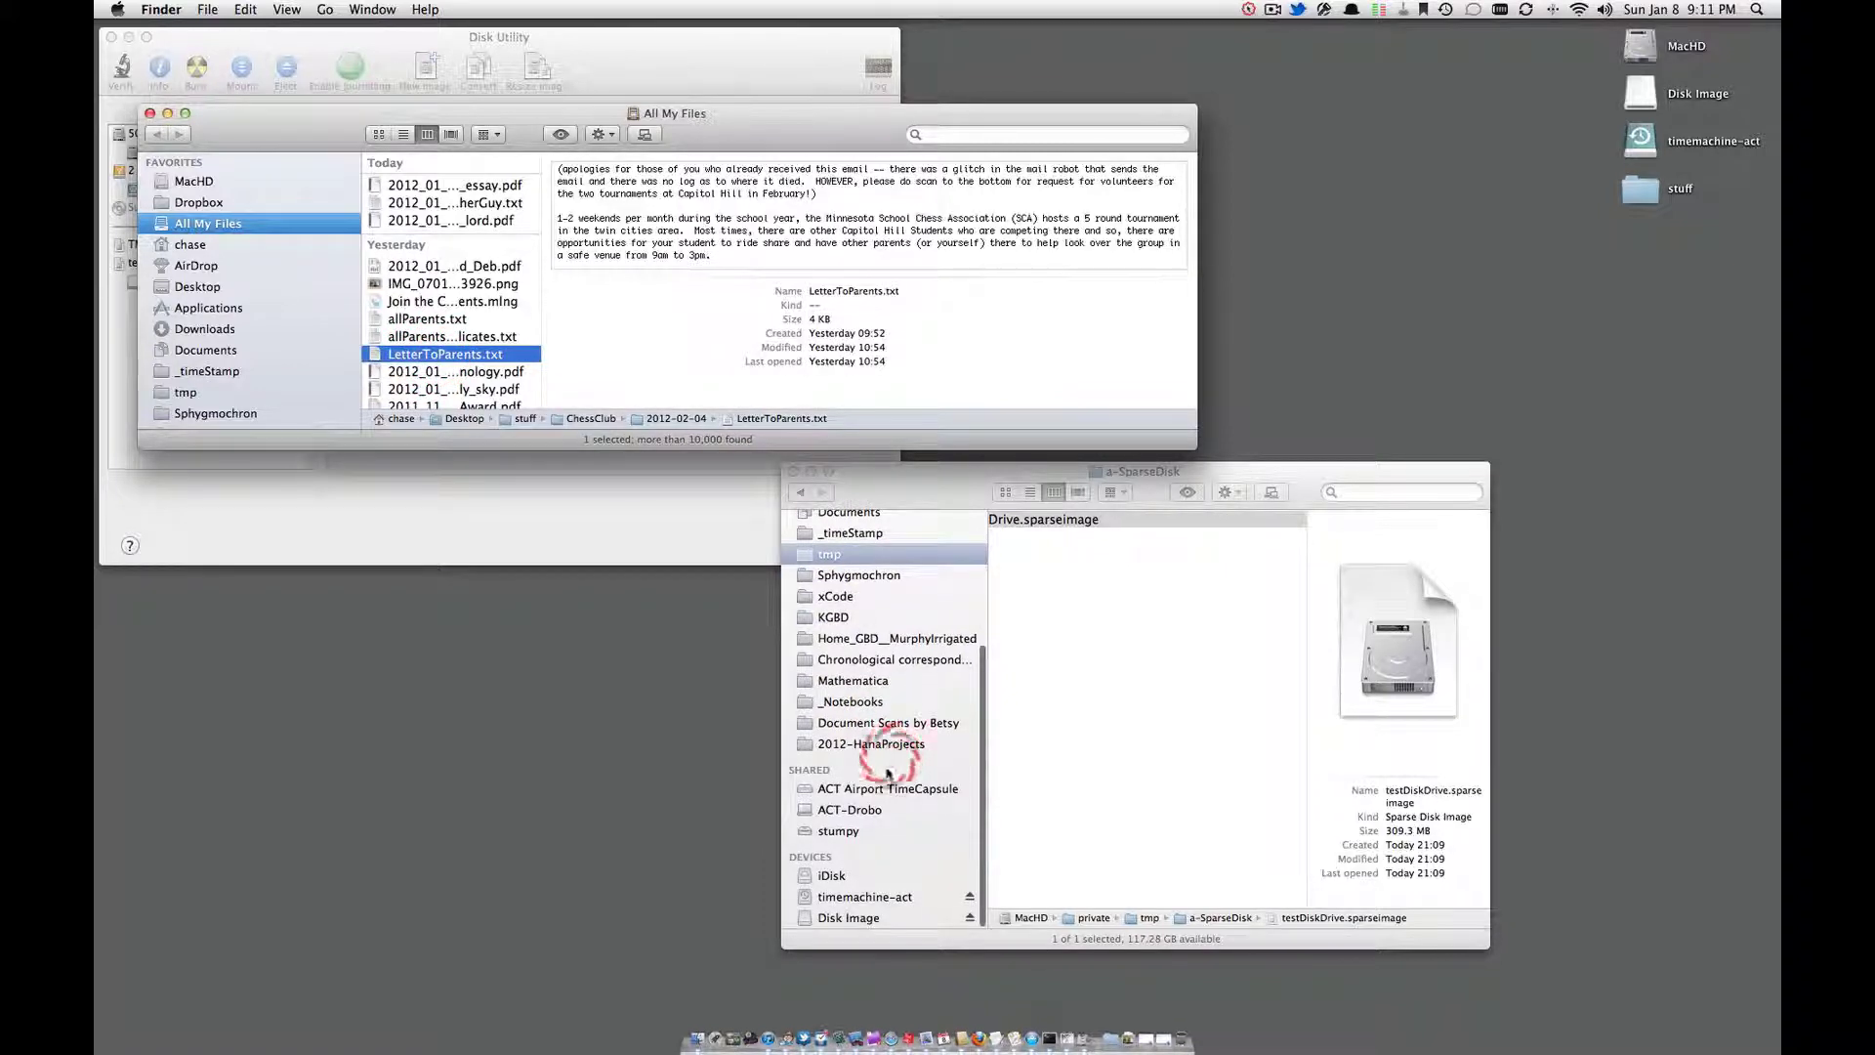
left_click(853, 918)
left_click(469, 357)
left_click_drag(469, 357, 1103, 553)
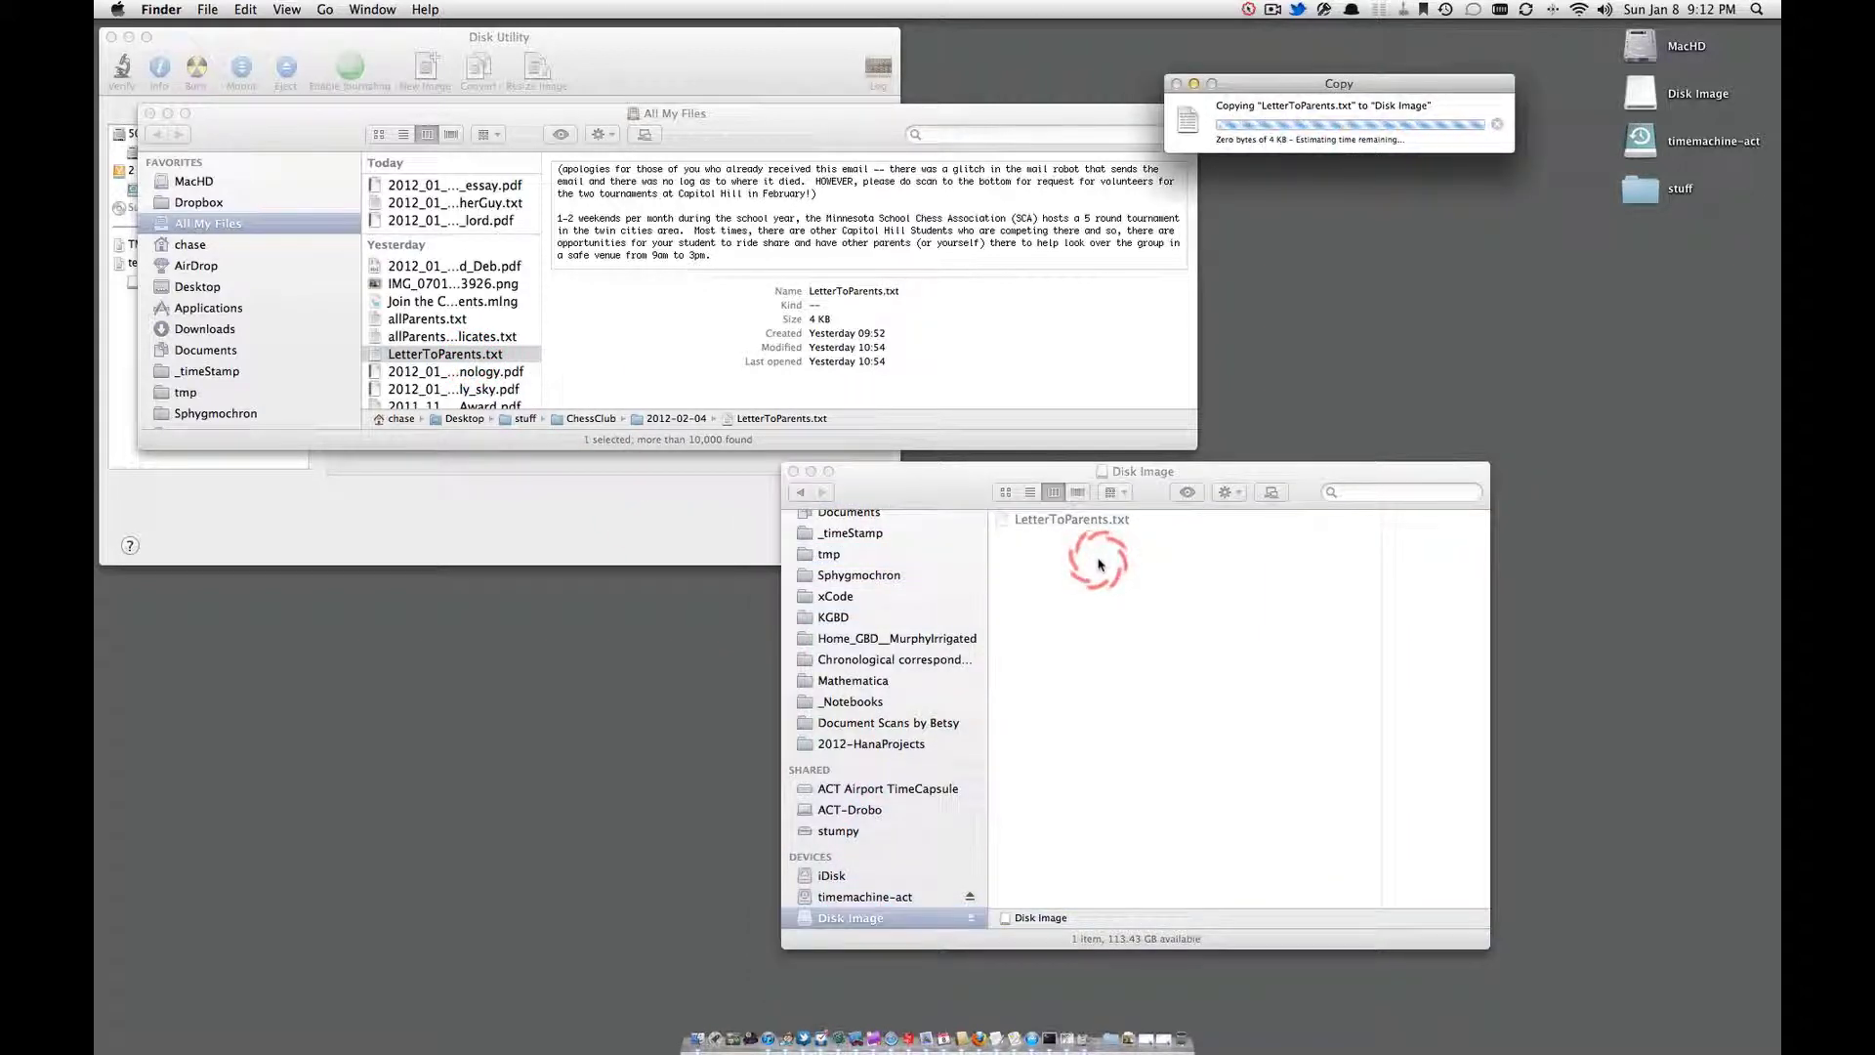
left_click(1168, 127)
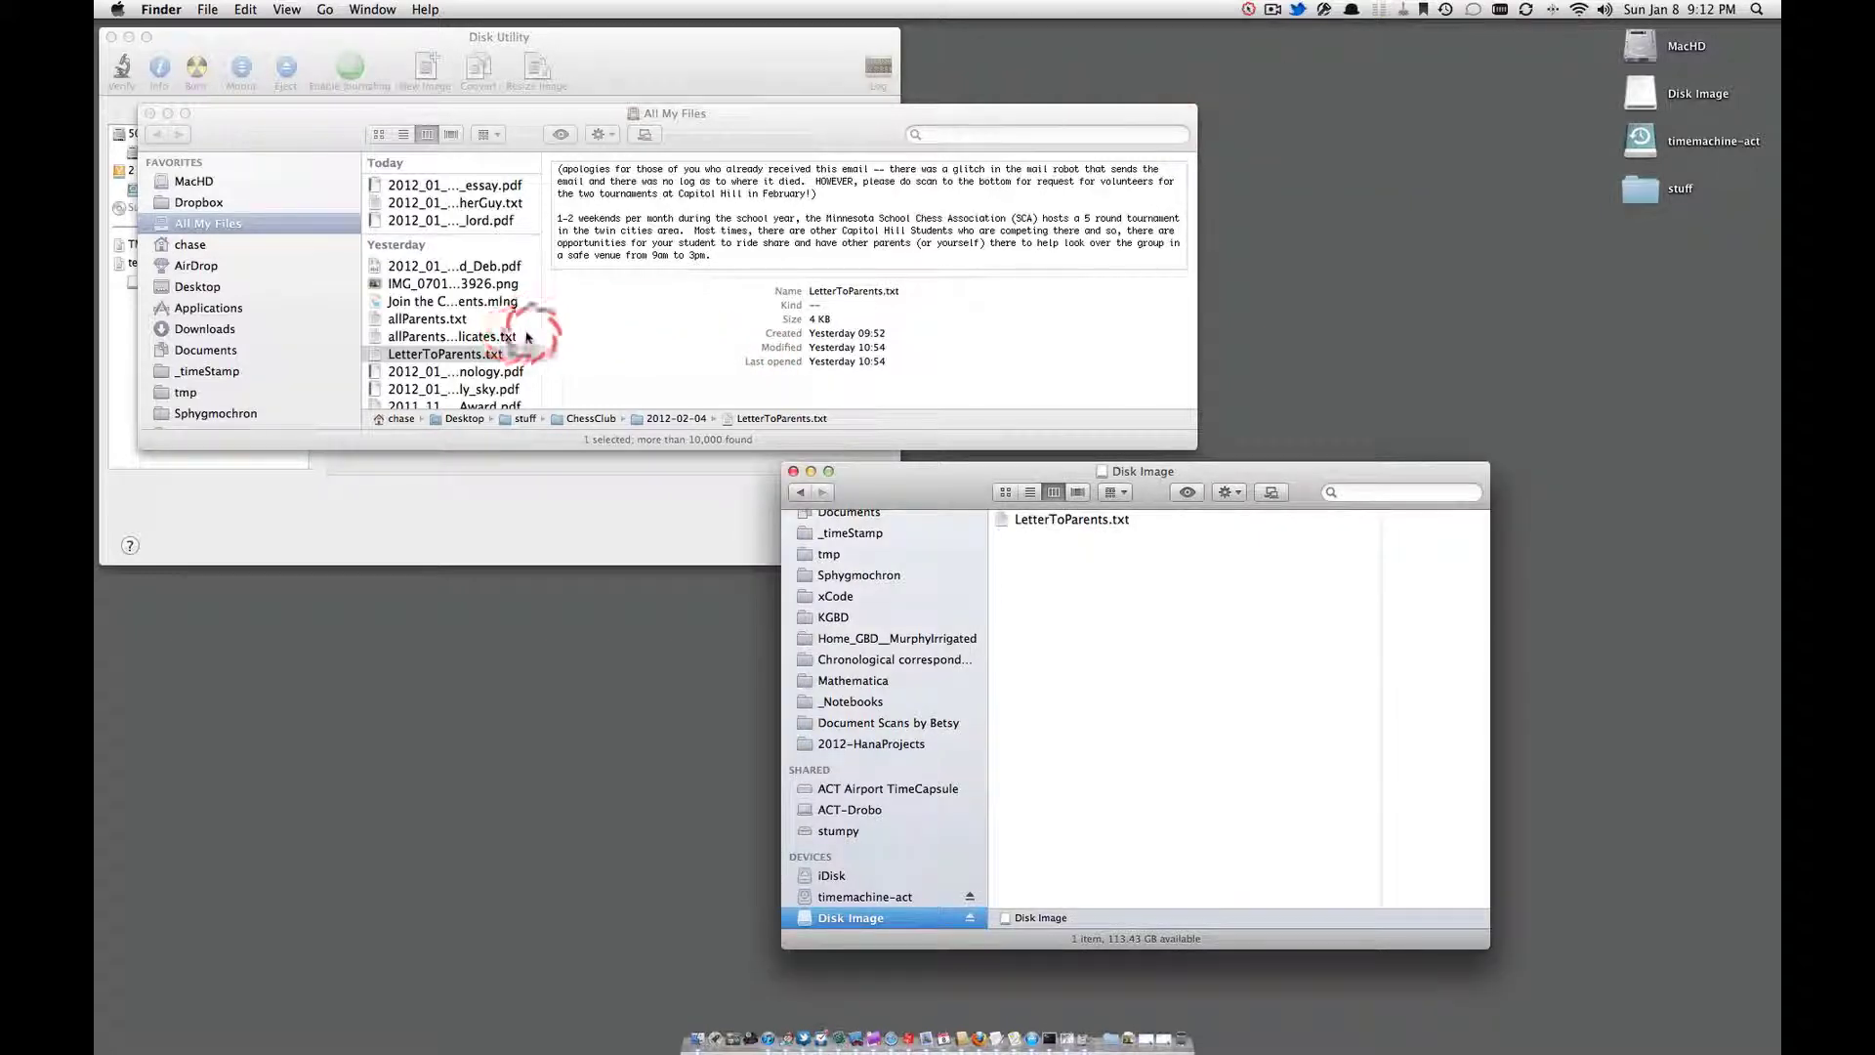
Step: Preview LetterToParents.txt and close the All My Files window
left_click(462, 381)
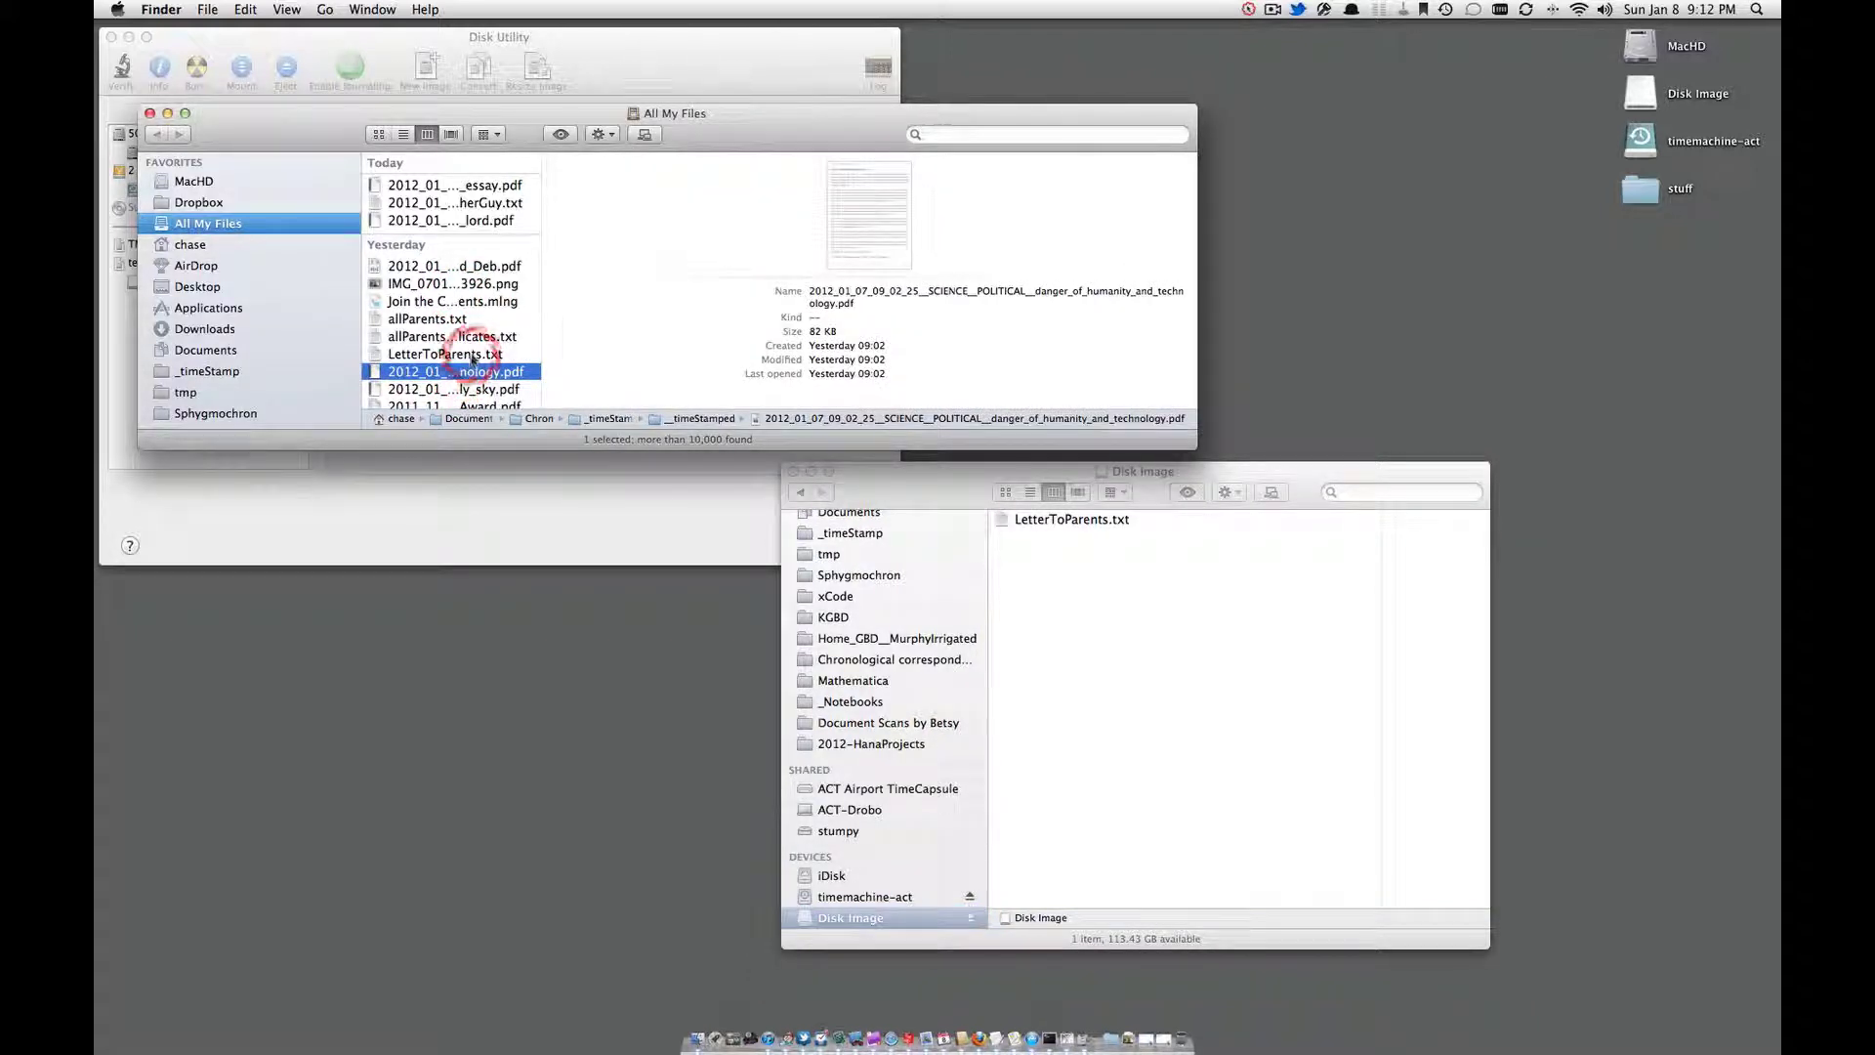
left_click(476, 354)
left_click(150, 113)
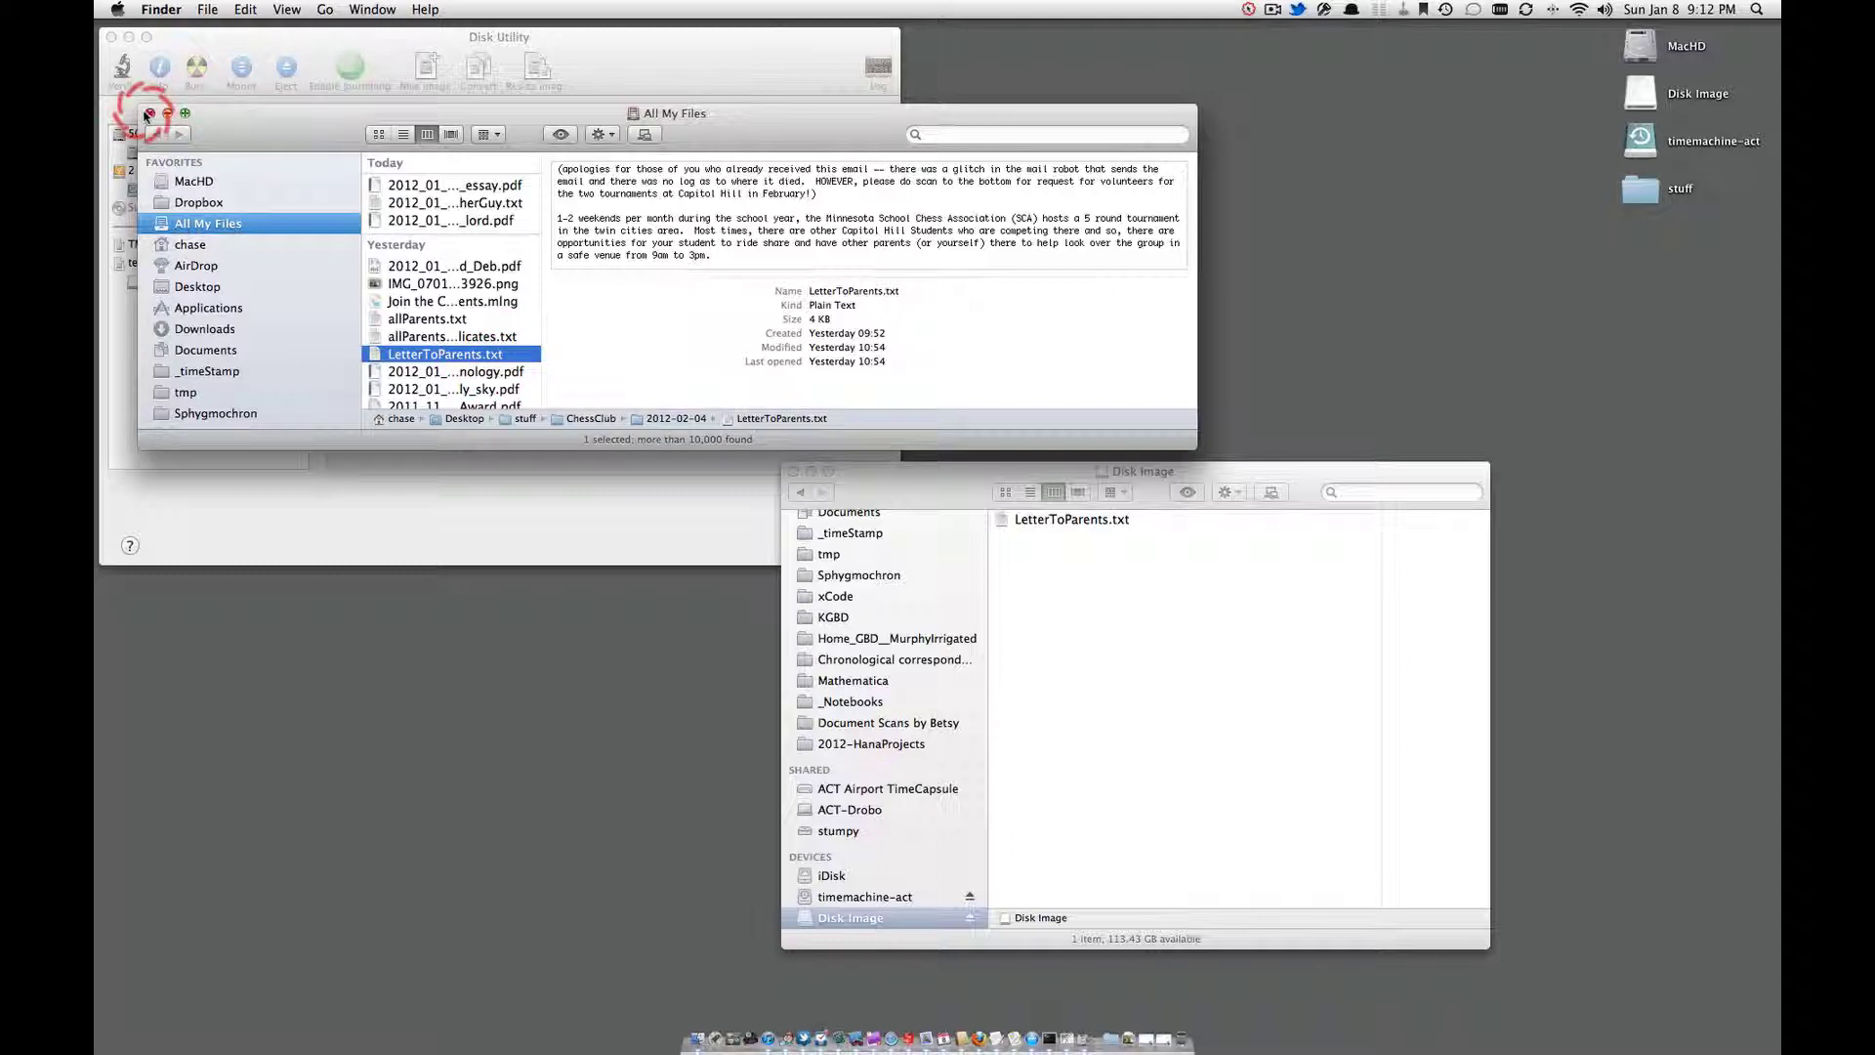
Step: Eject the Disk Image volume, then create and trash an untitled desktop folder
left_click(970, 917)
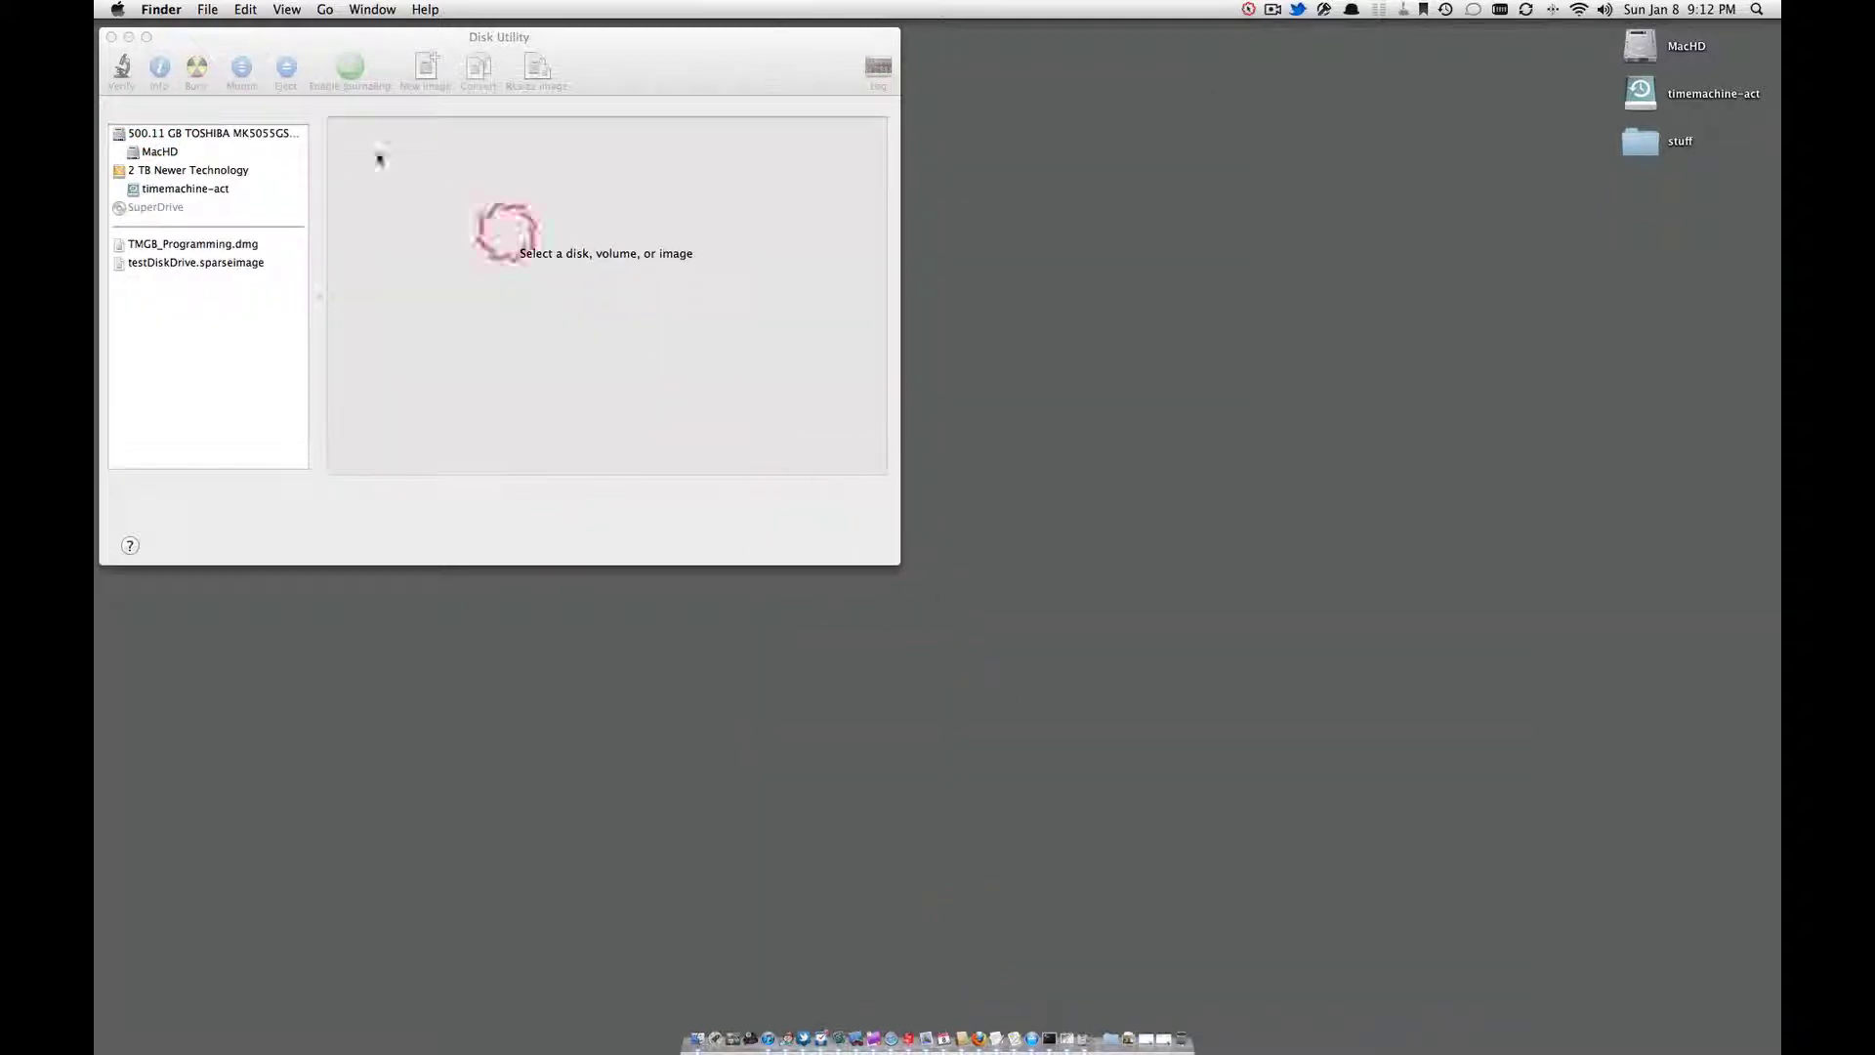
left_click(207, 9)
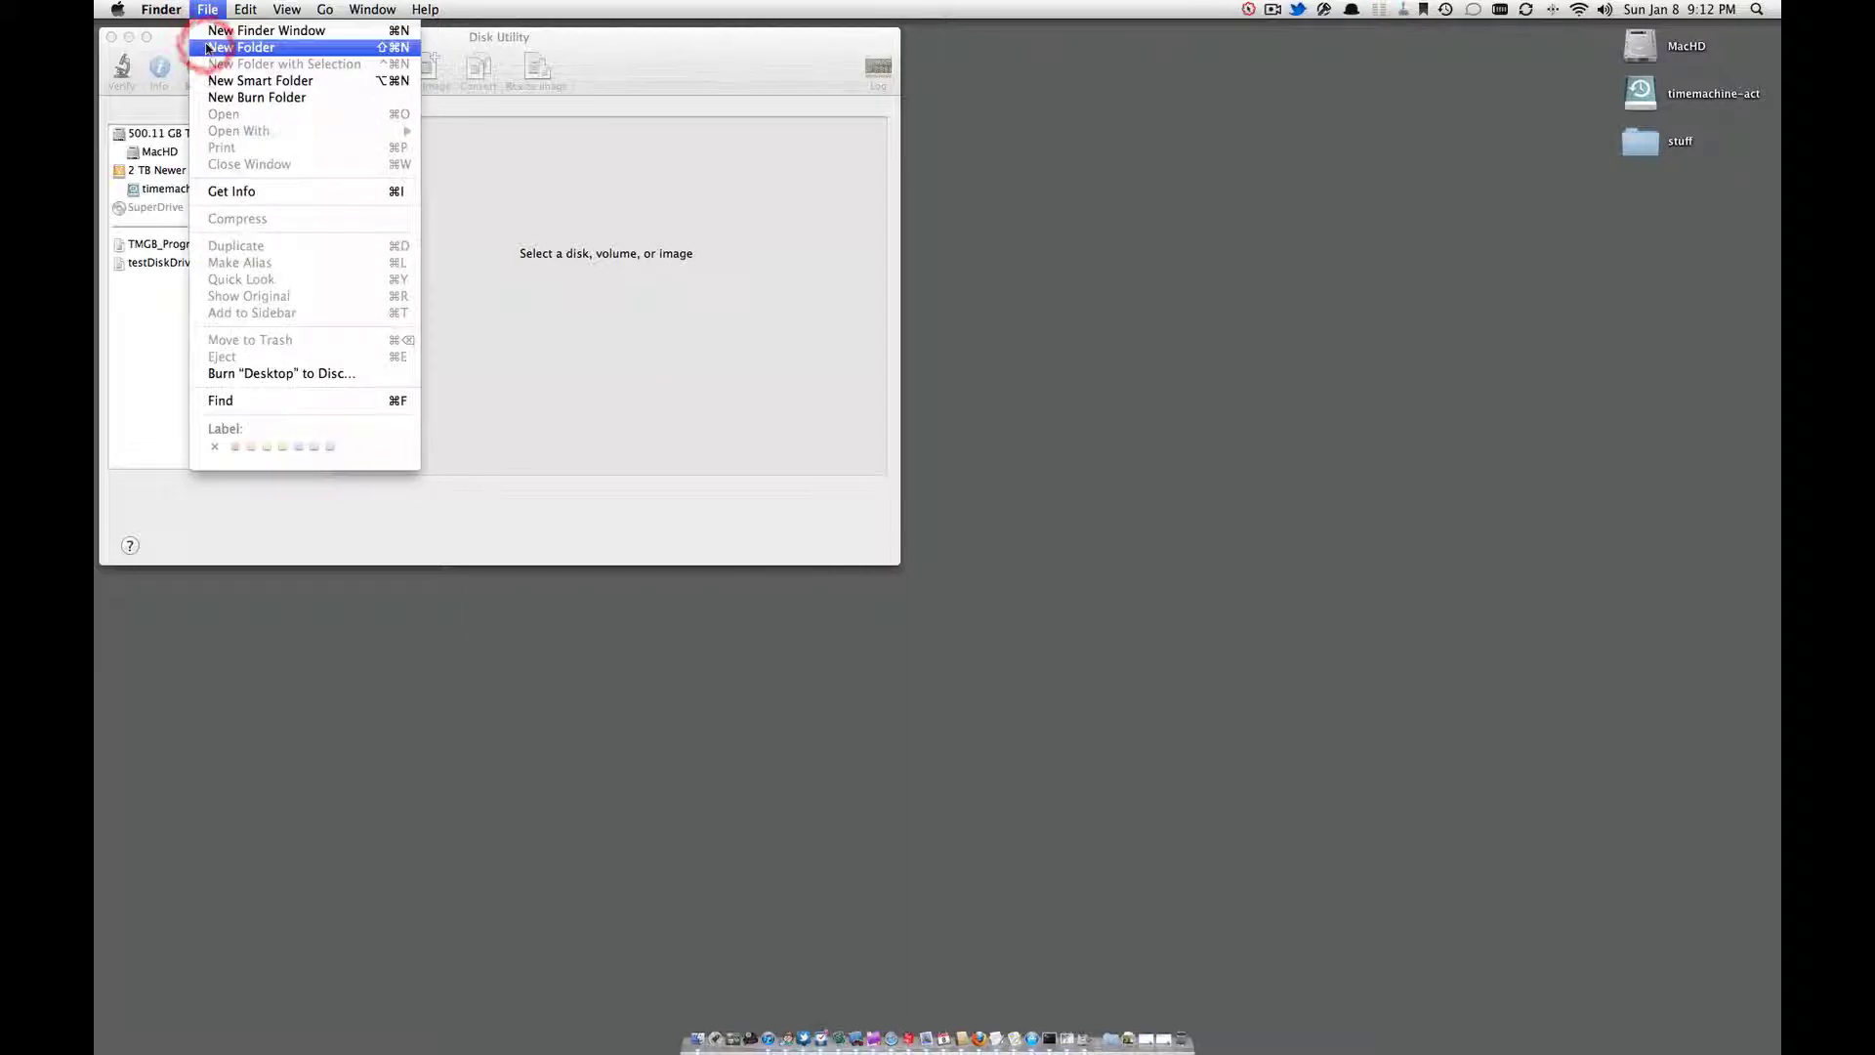
left_click(226, 47)
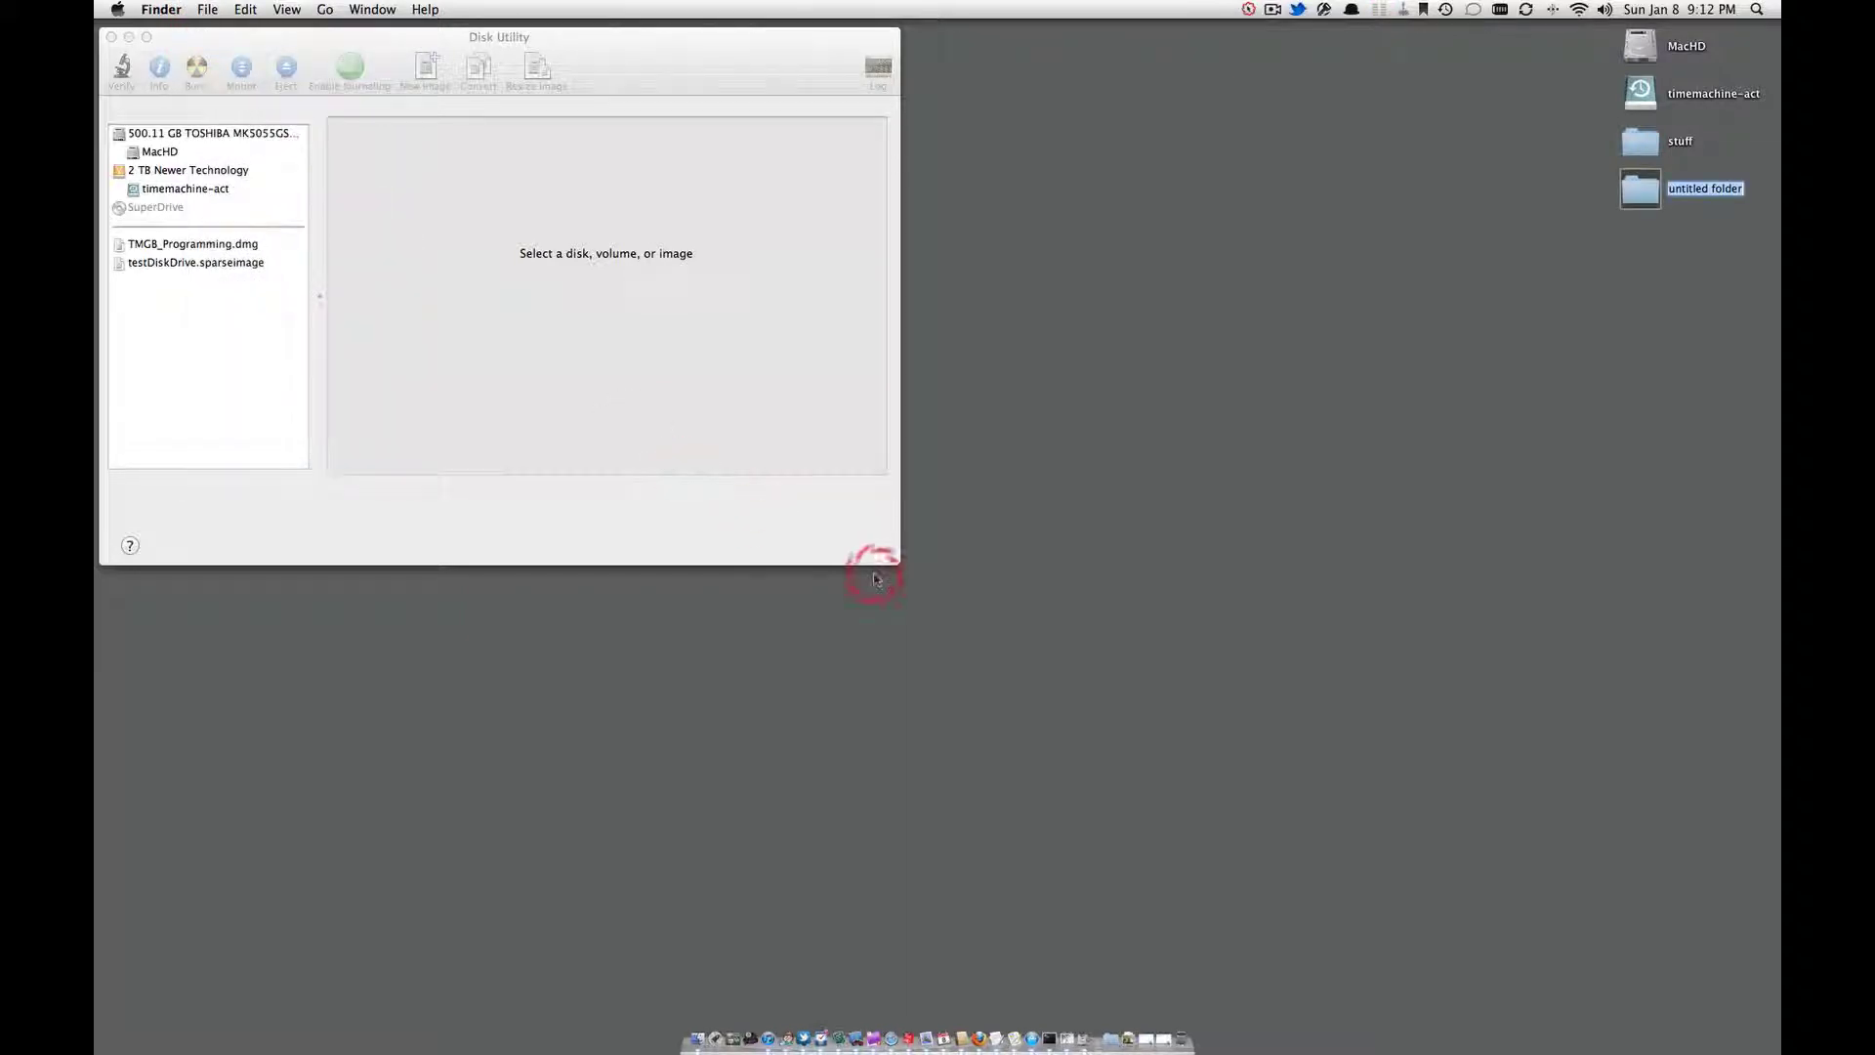
left_click(1323, 492)
right_click(1641, 210)
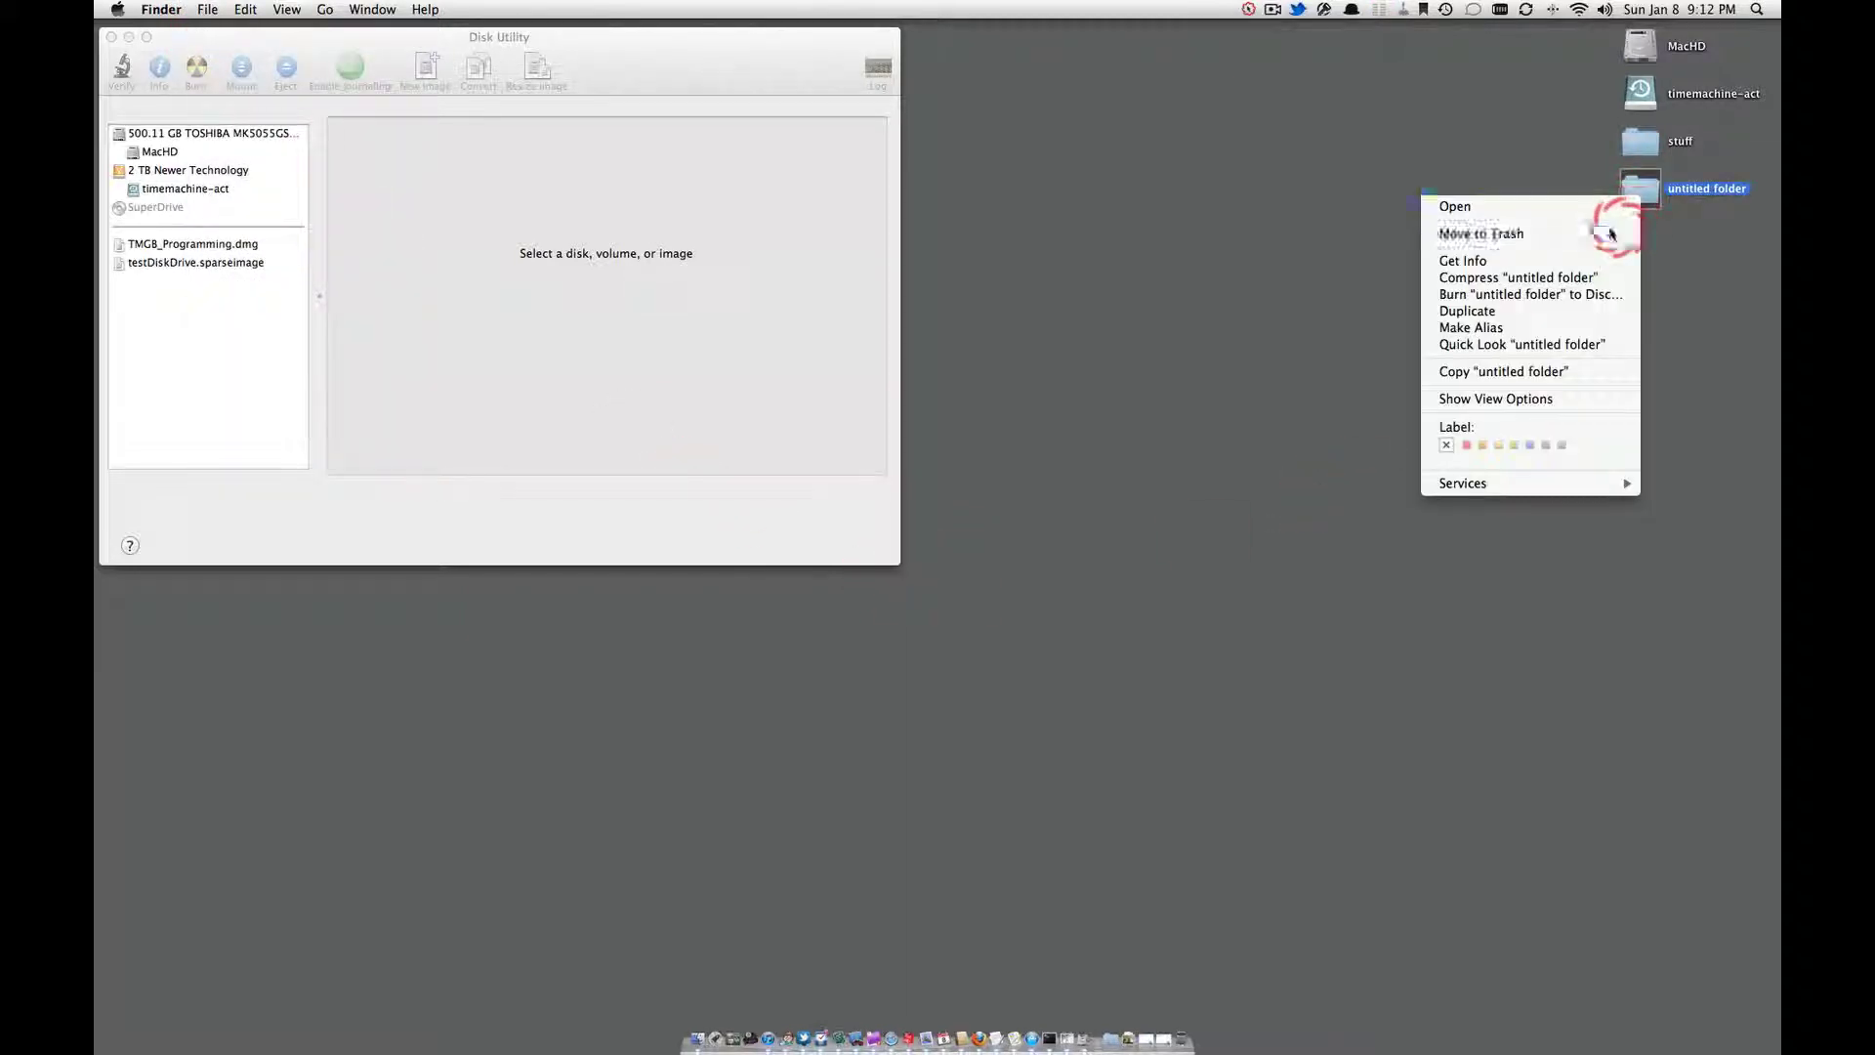
left_click(1616, 227)
left_click(1072, 350)
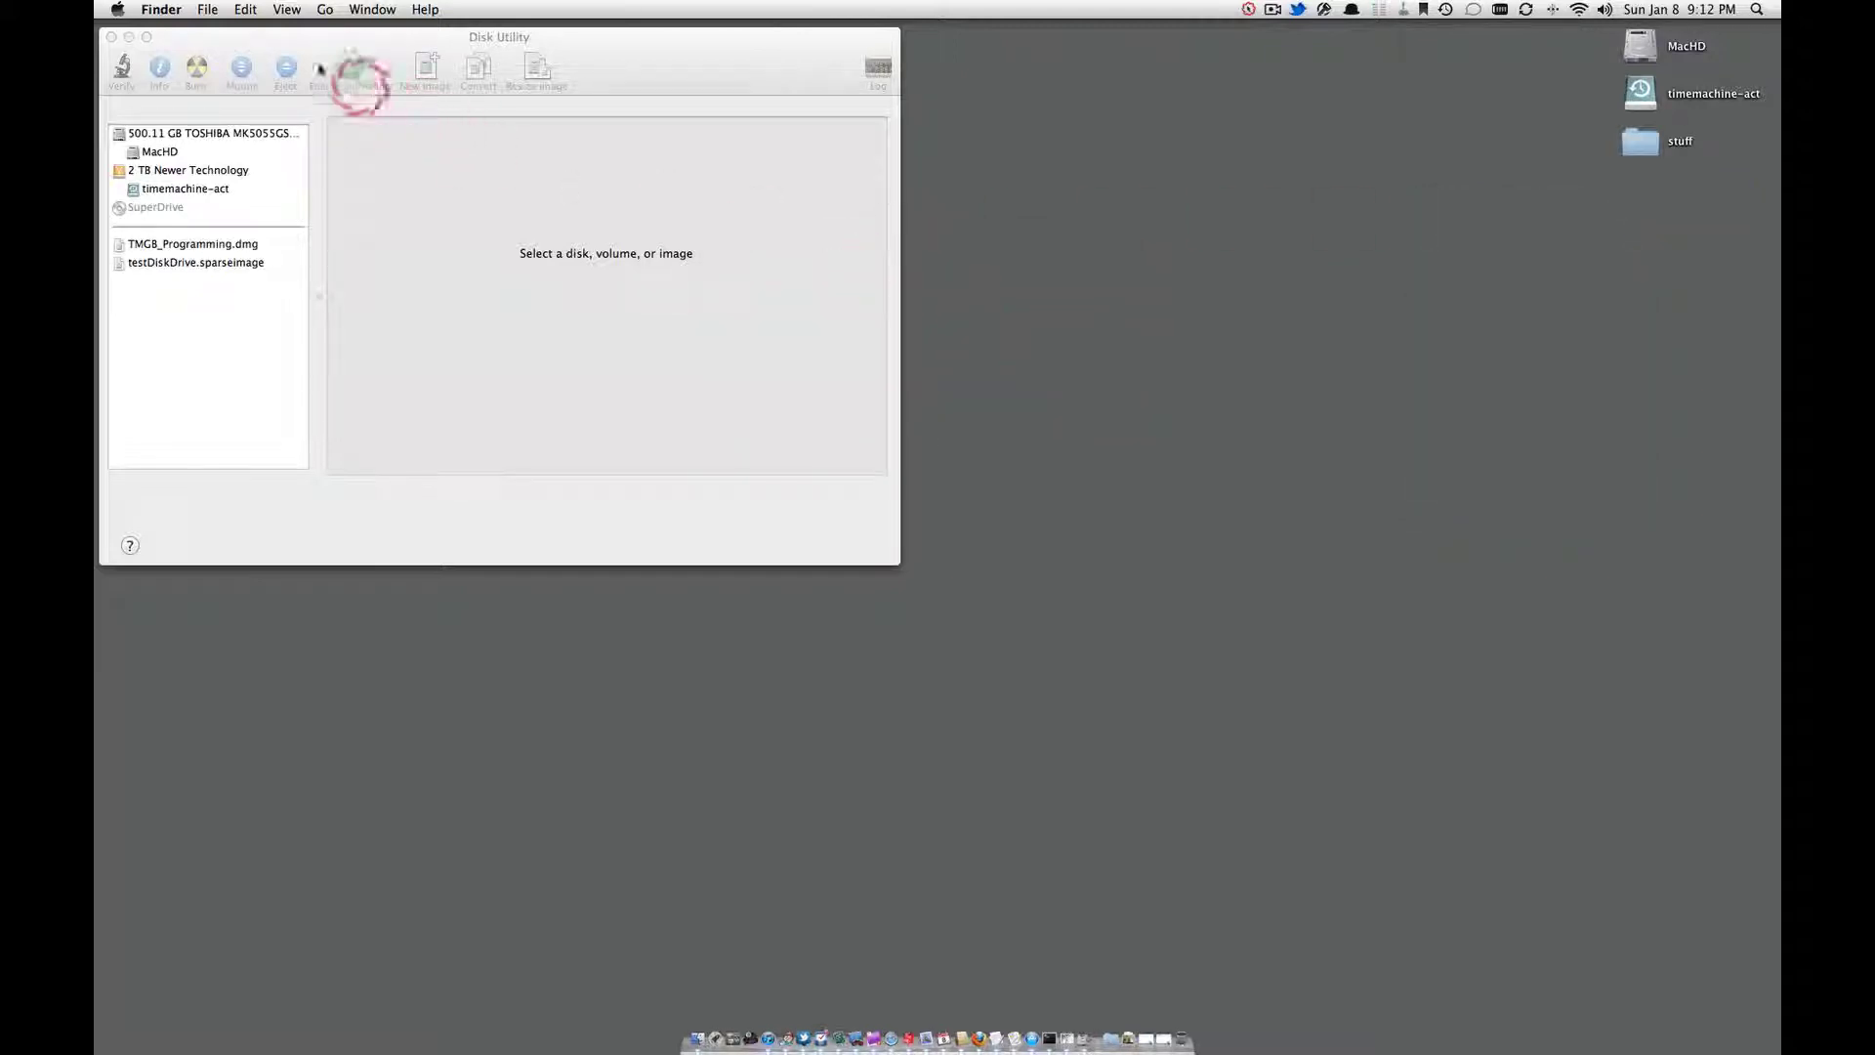
Step: Open a new Finder window showing All My Files
left_click(198, 12)
left_click(220, 37)
left_click(980, 619)
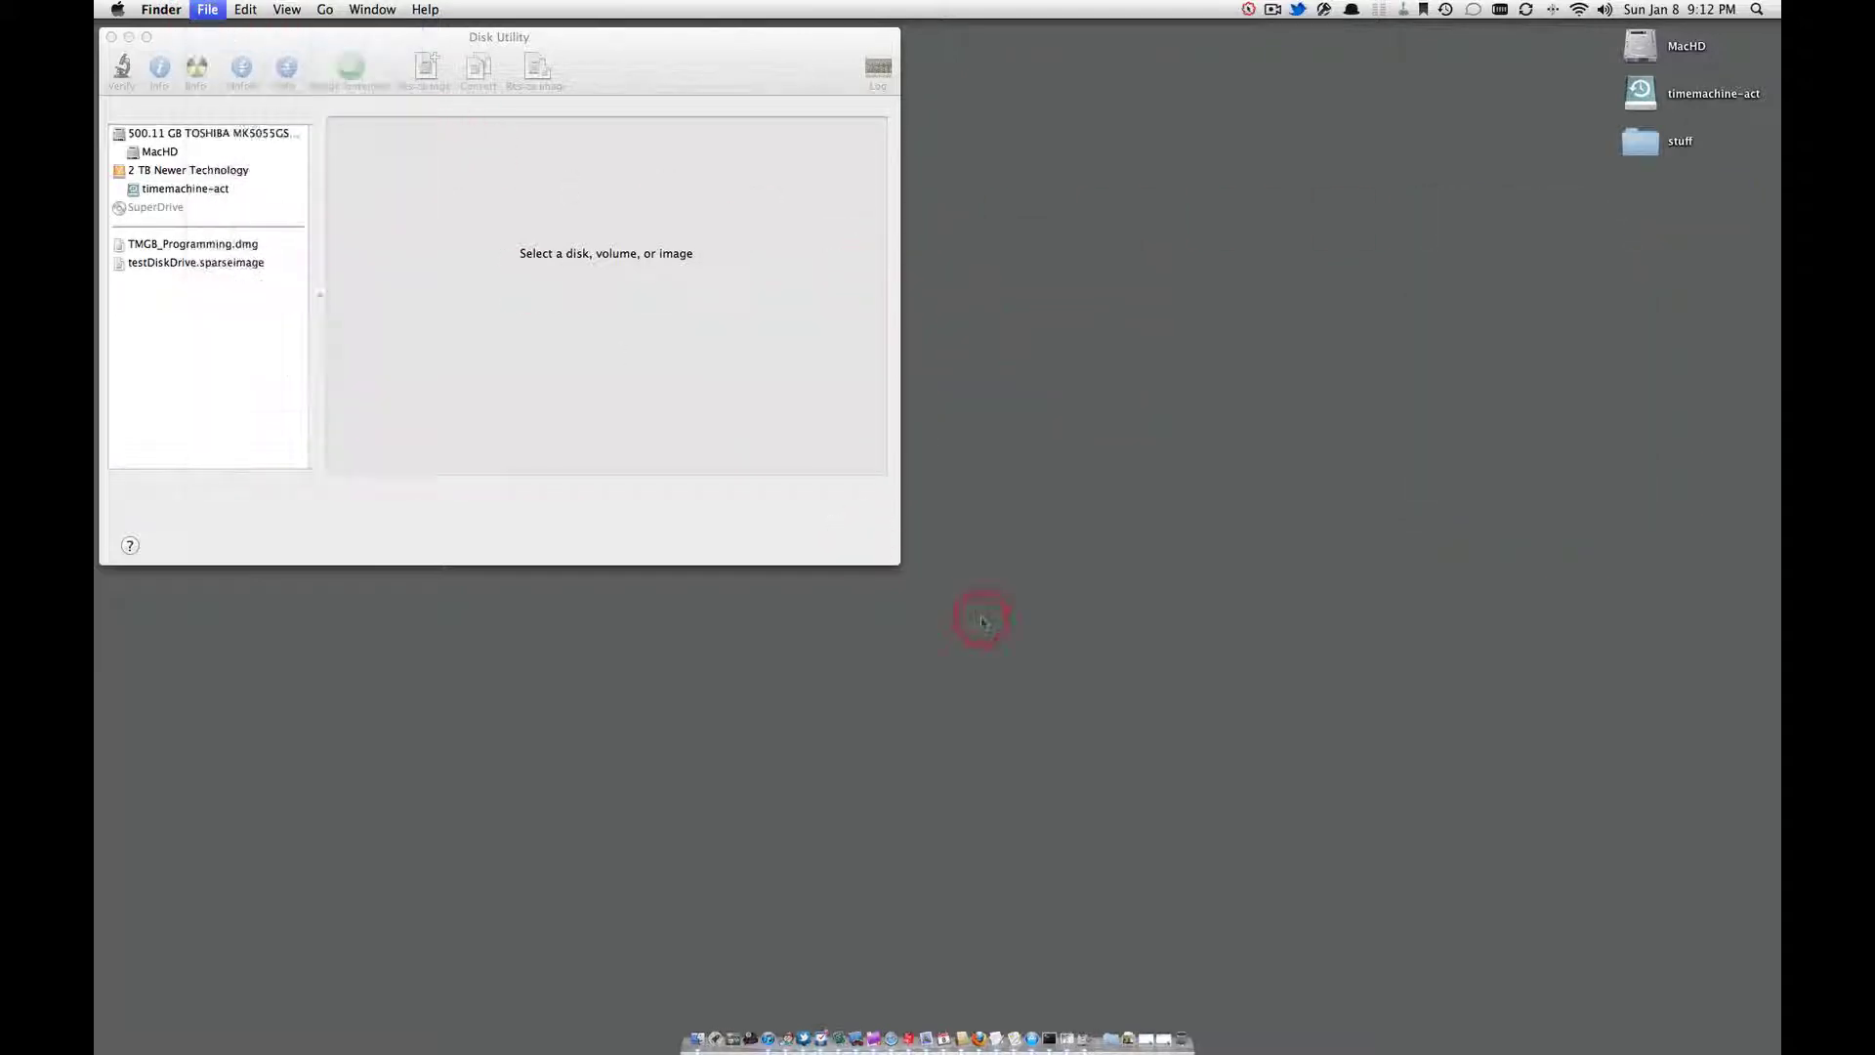
Step: Check that testDiskDrive.sparseimage in tmp/a-SparseDisk is still 309.3 MB
left_click(195, 392)
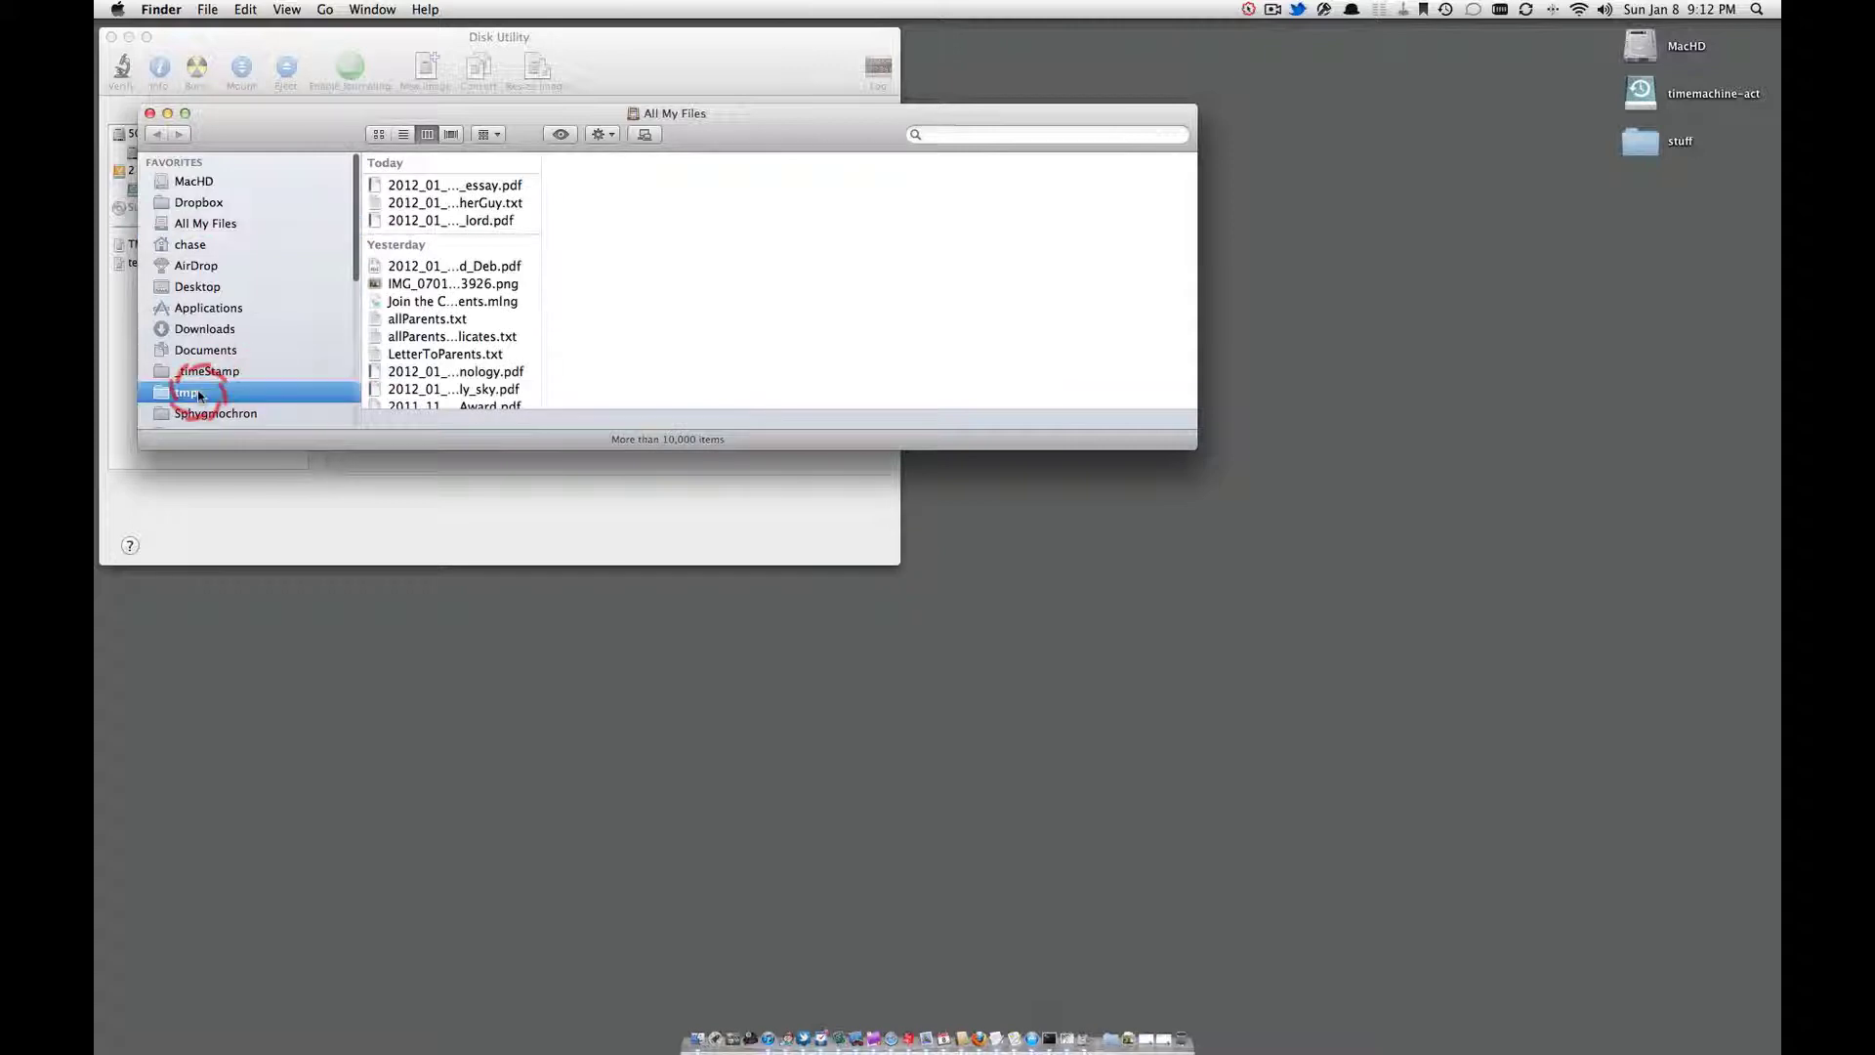
left_click(428, 180)
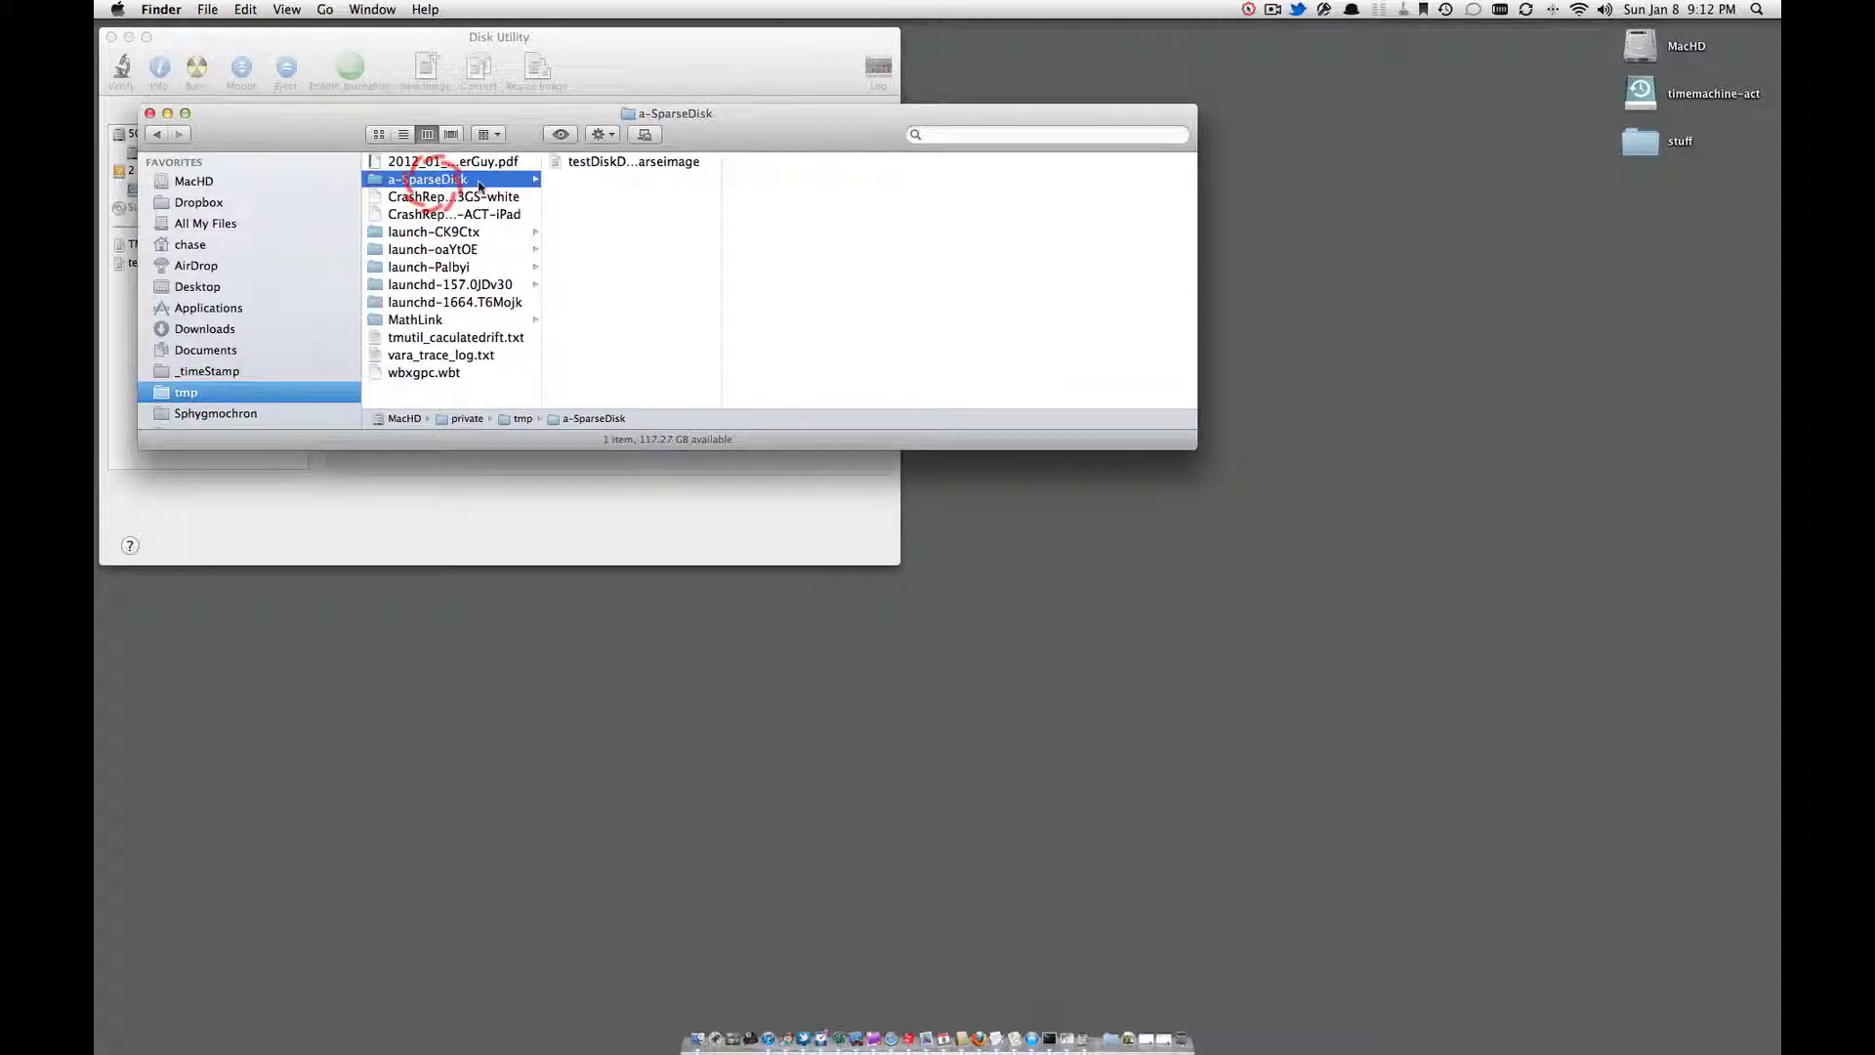
left_click(601, 163)
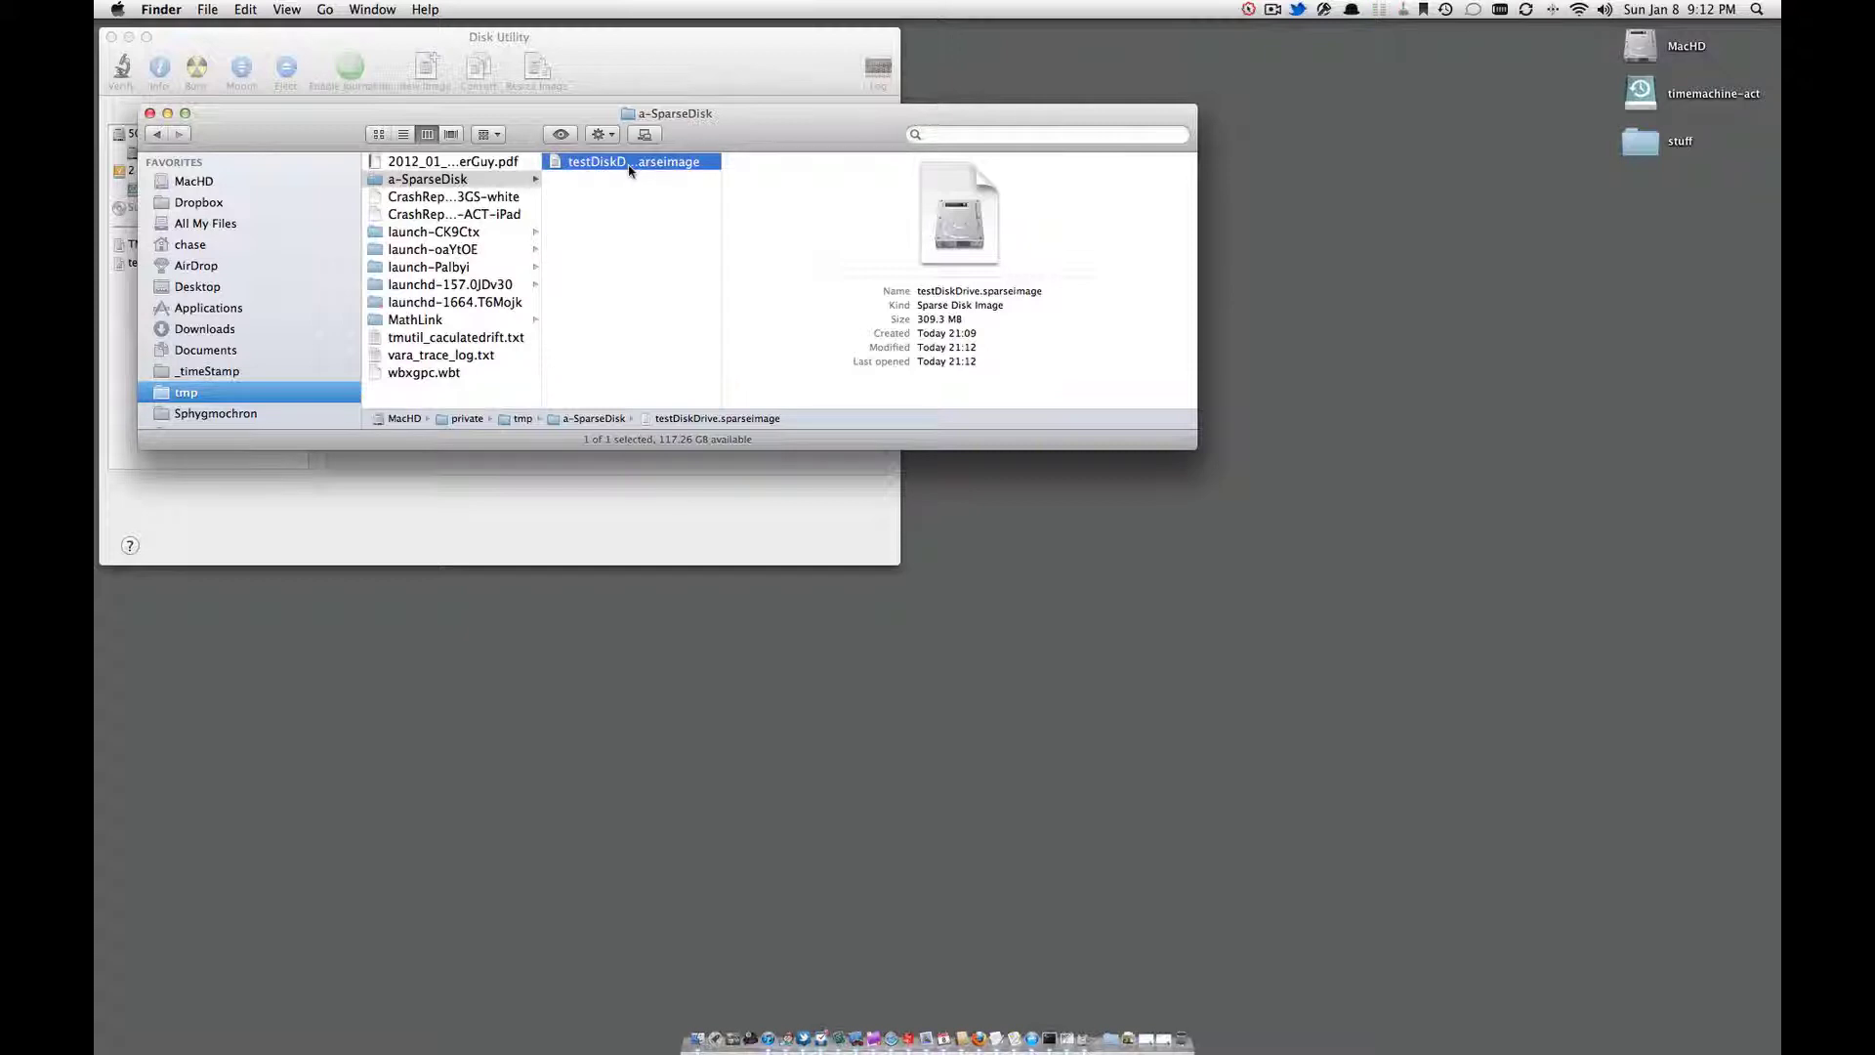
Step: Mount the sparse image to view LetterToParents.txt on Disk Image, then eject the volume
left_click_drag(630, 169, 228, 420)
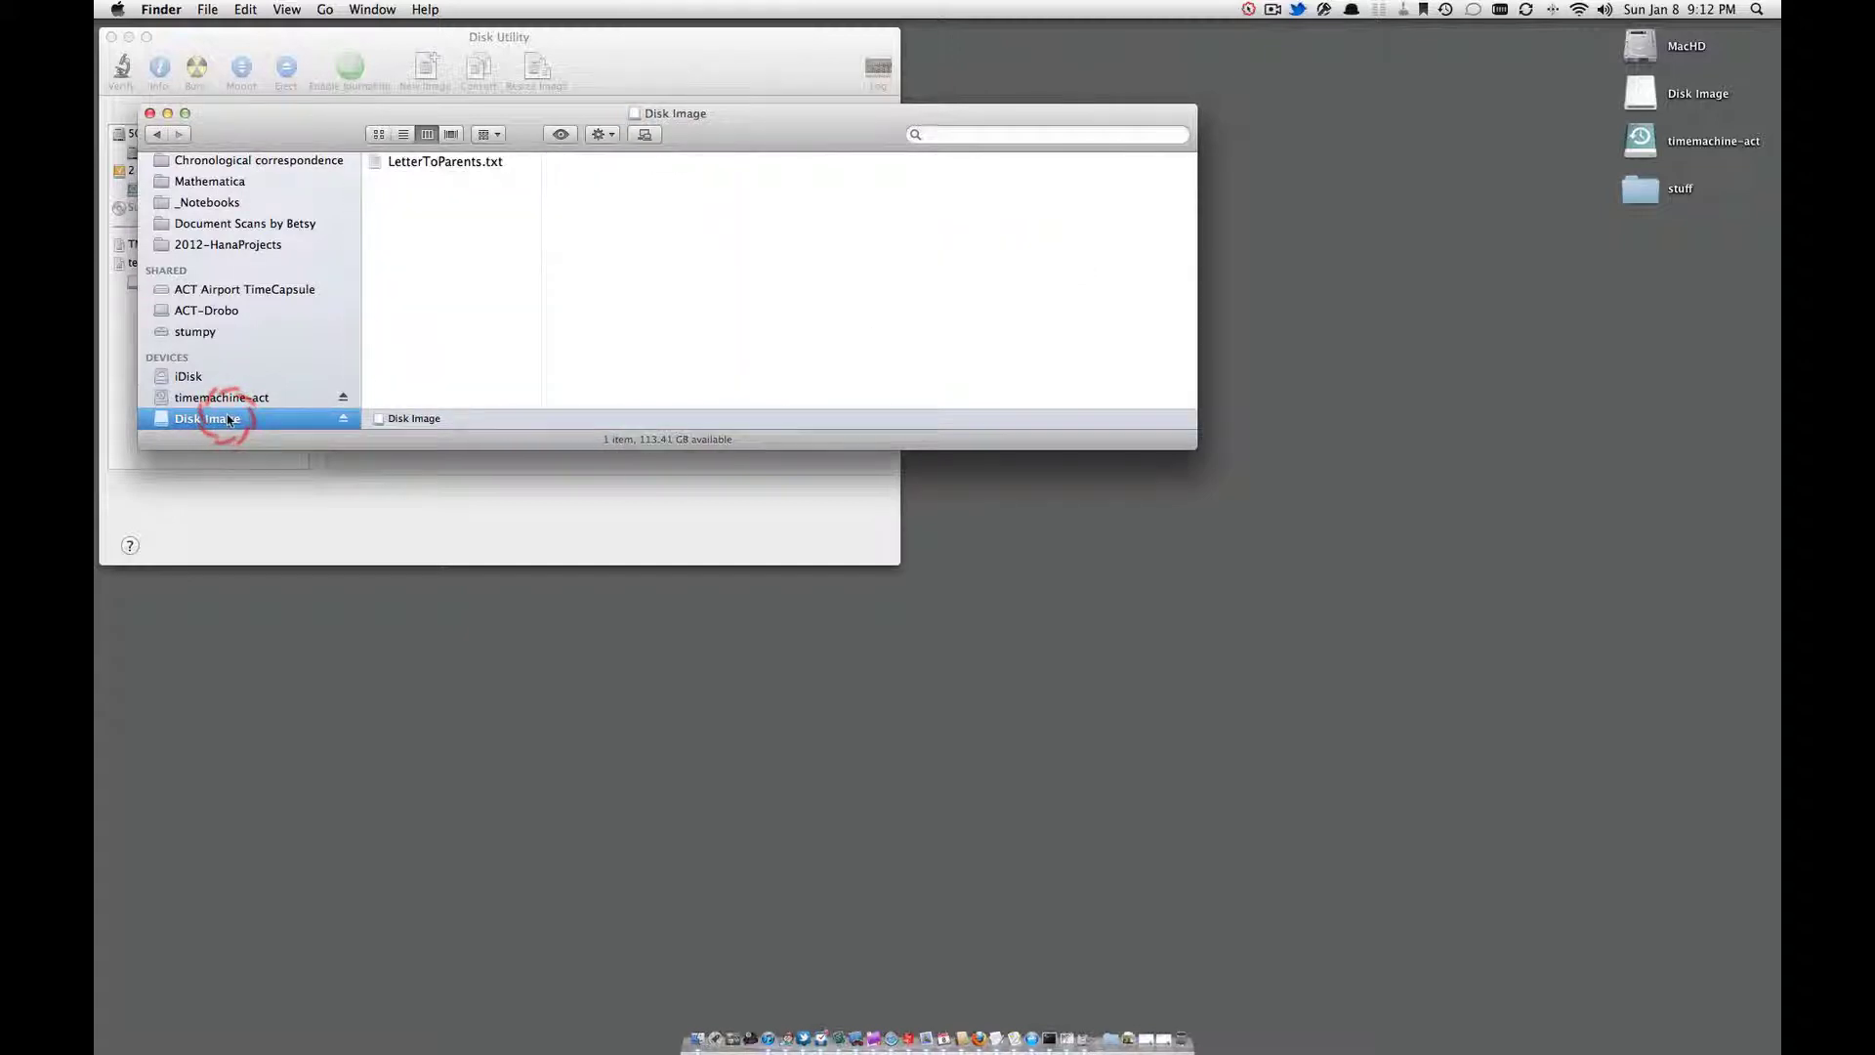
left_click_drag(556, 446, 699, 450)
left_click(437, 420)
left_click(342, 419)
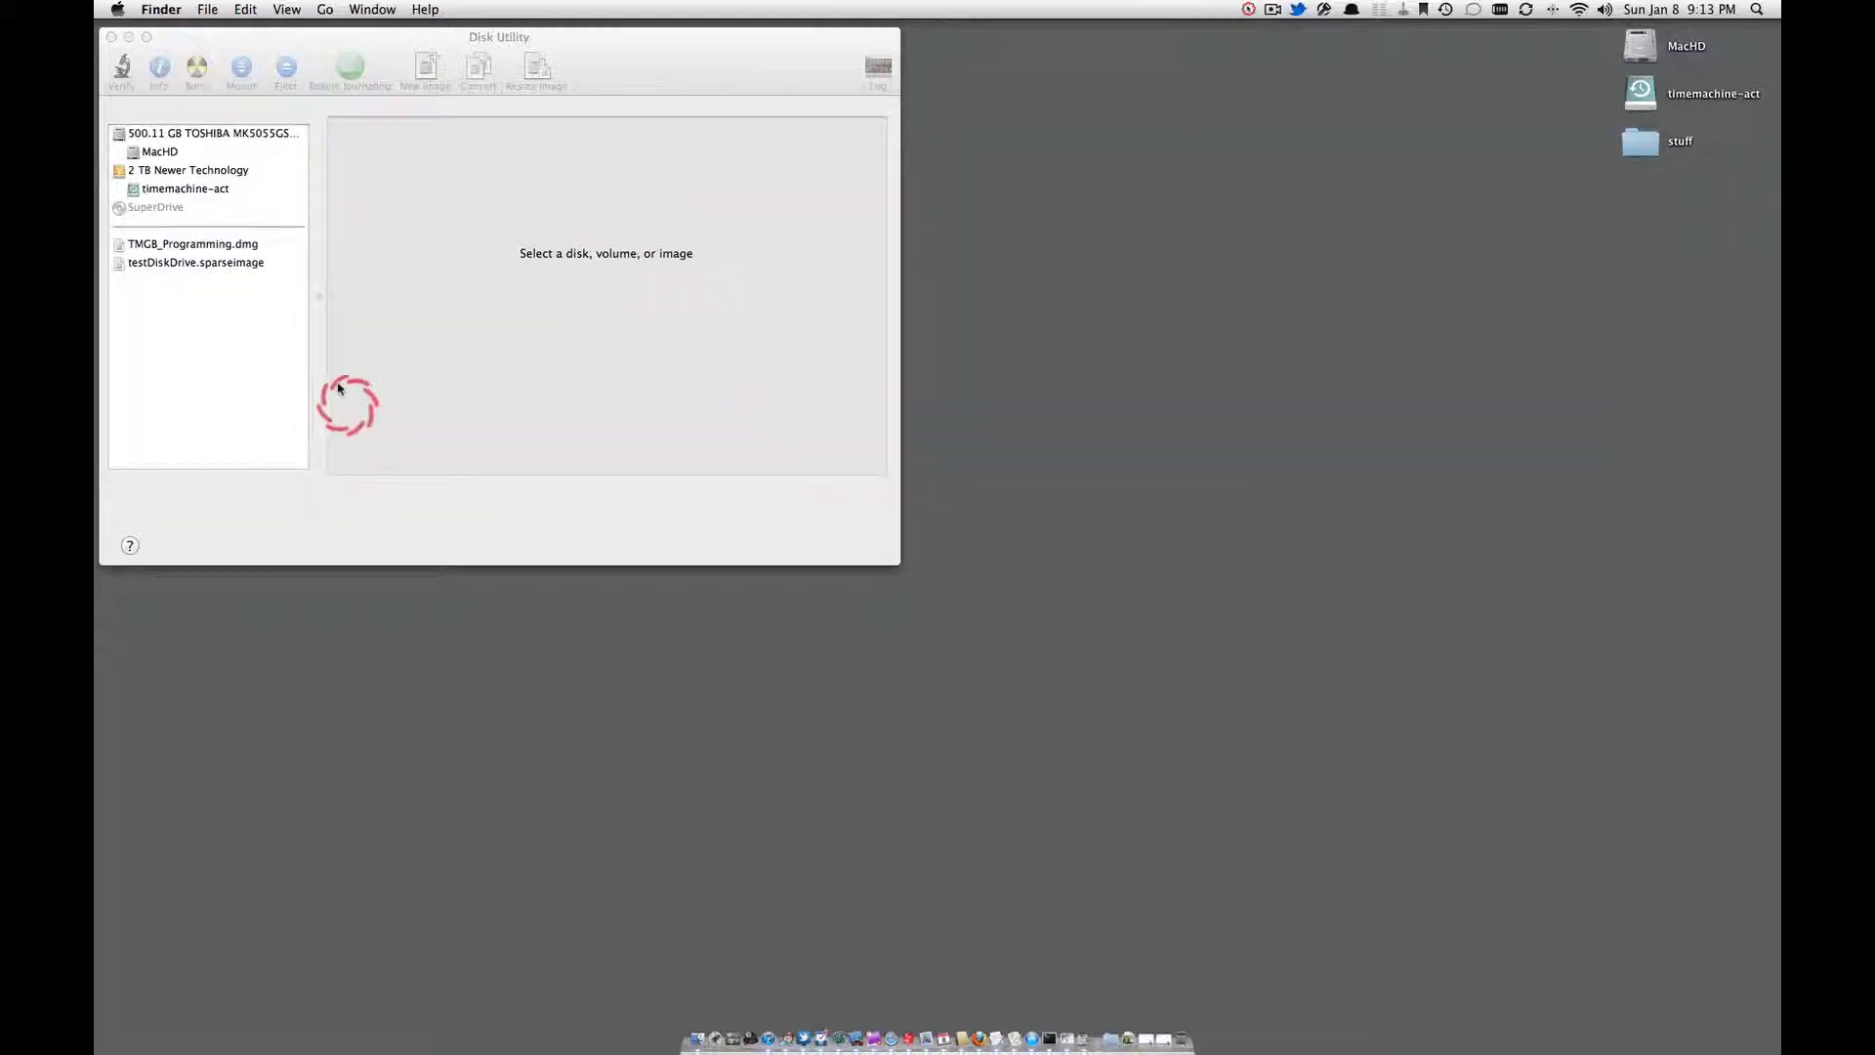
Step: Show MacHD's details in Disk Utility: 498.93 GB capacity, 113.4 GB available
left_click(231, 157)
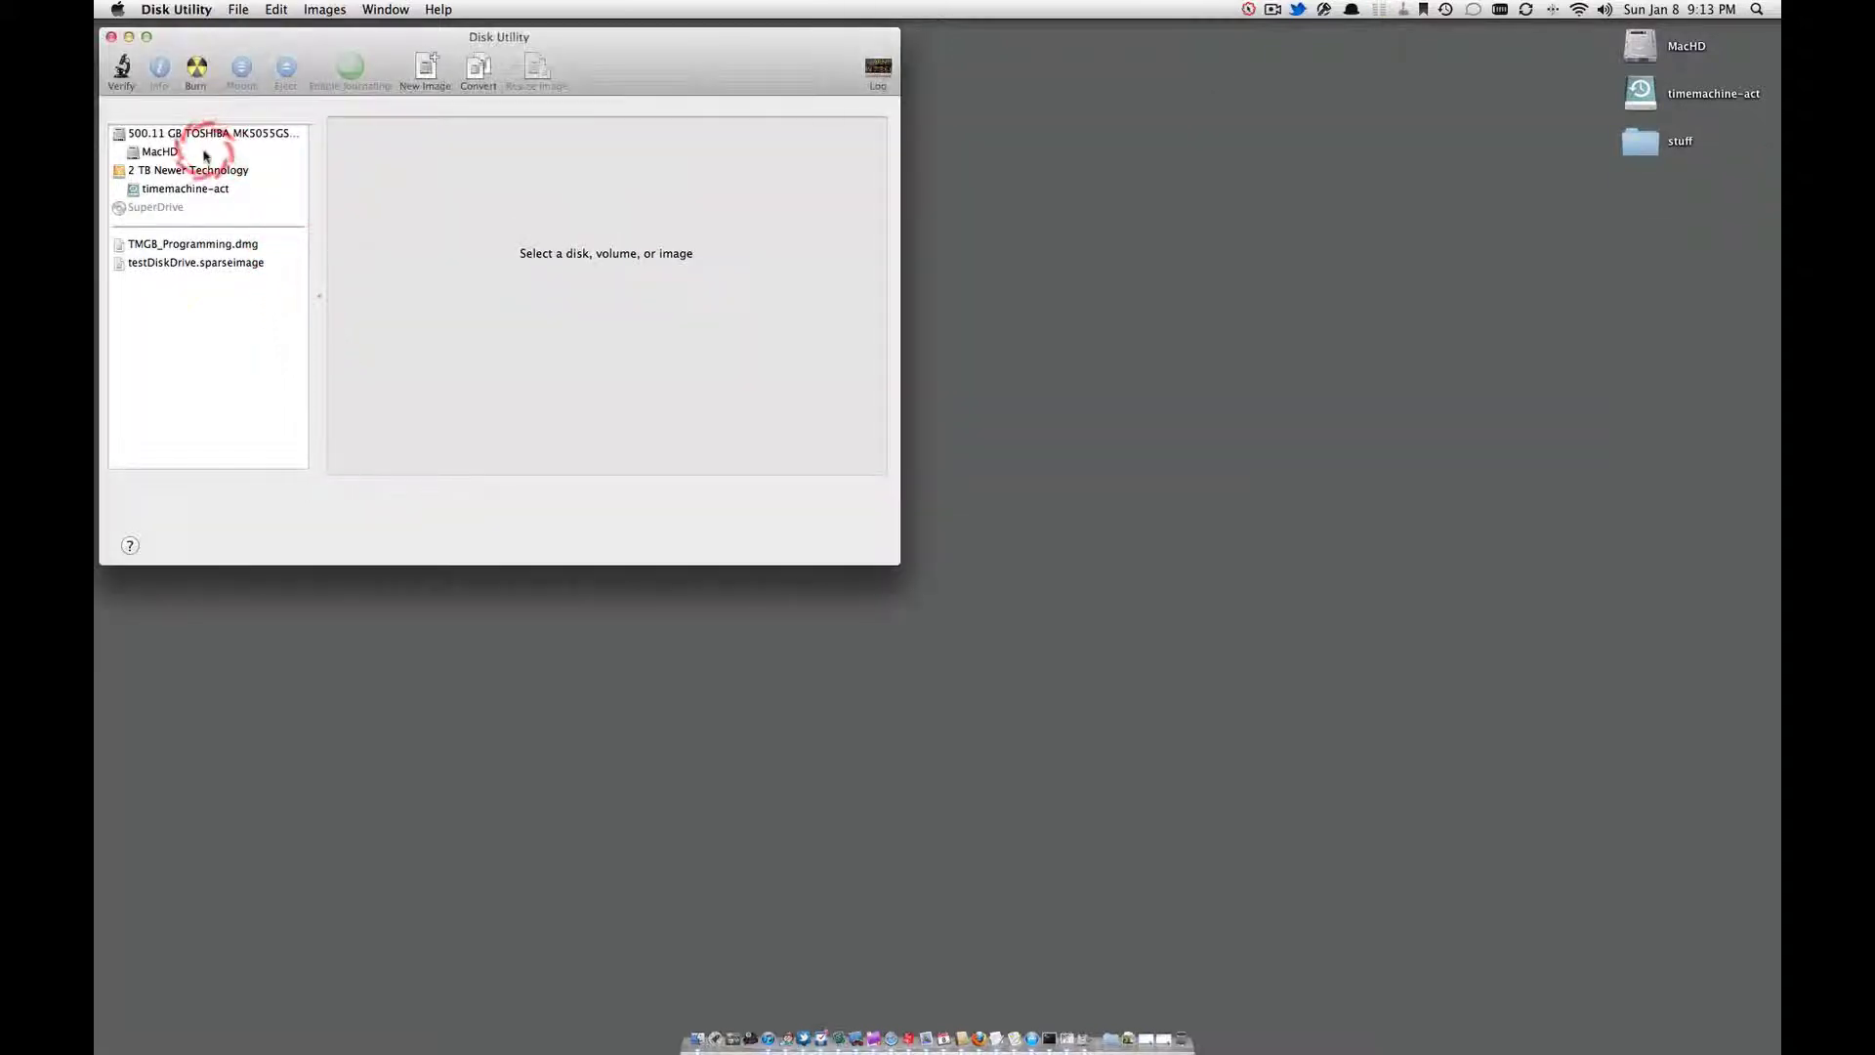
left_click(205, 154)
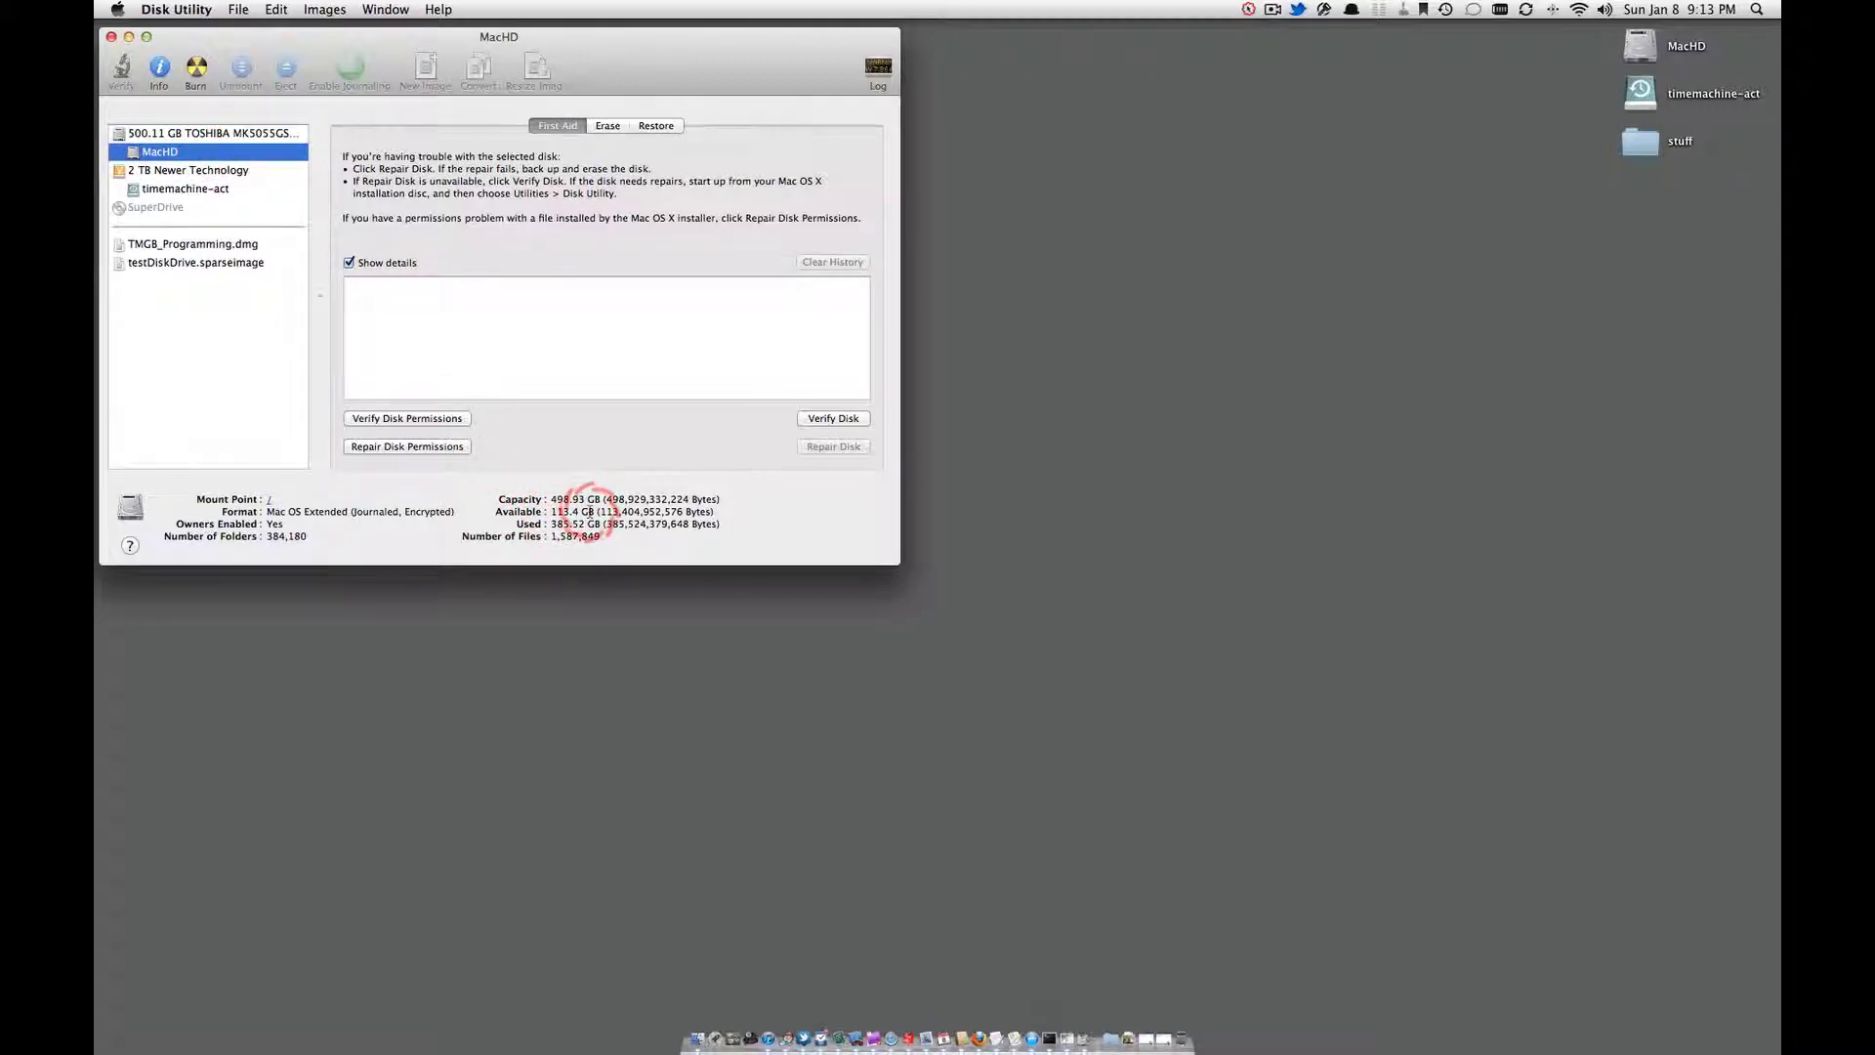
Step: Launch DiskRadar through Alfred by searching 'disk'
key("alt+space")
type("disk")
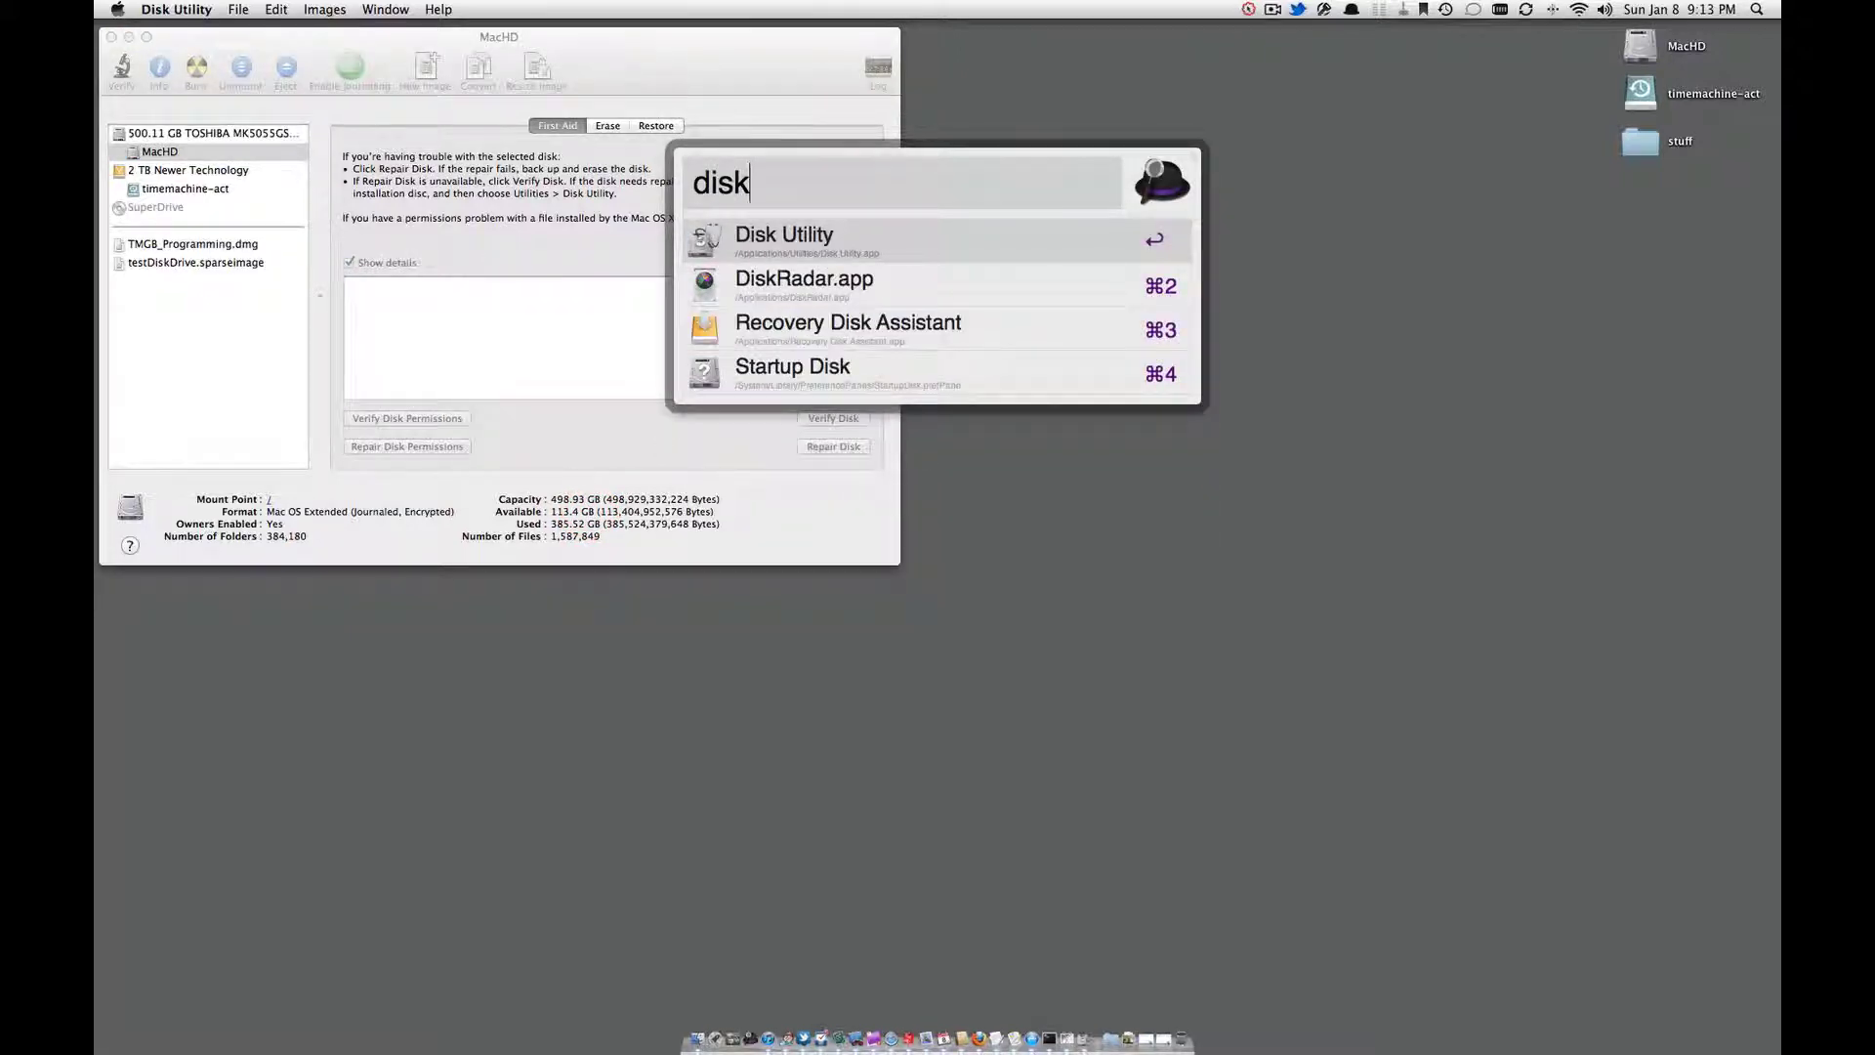
key("Down")
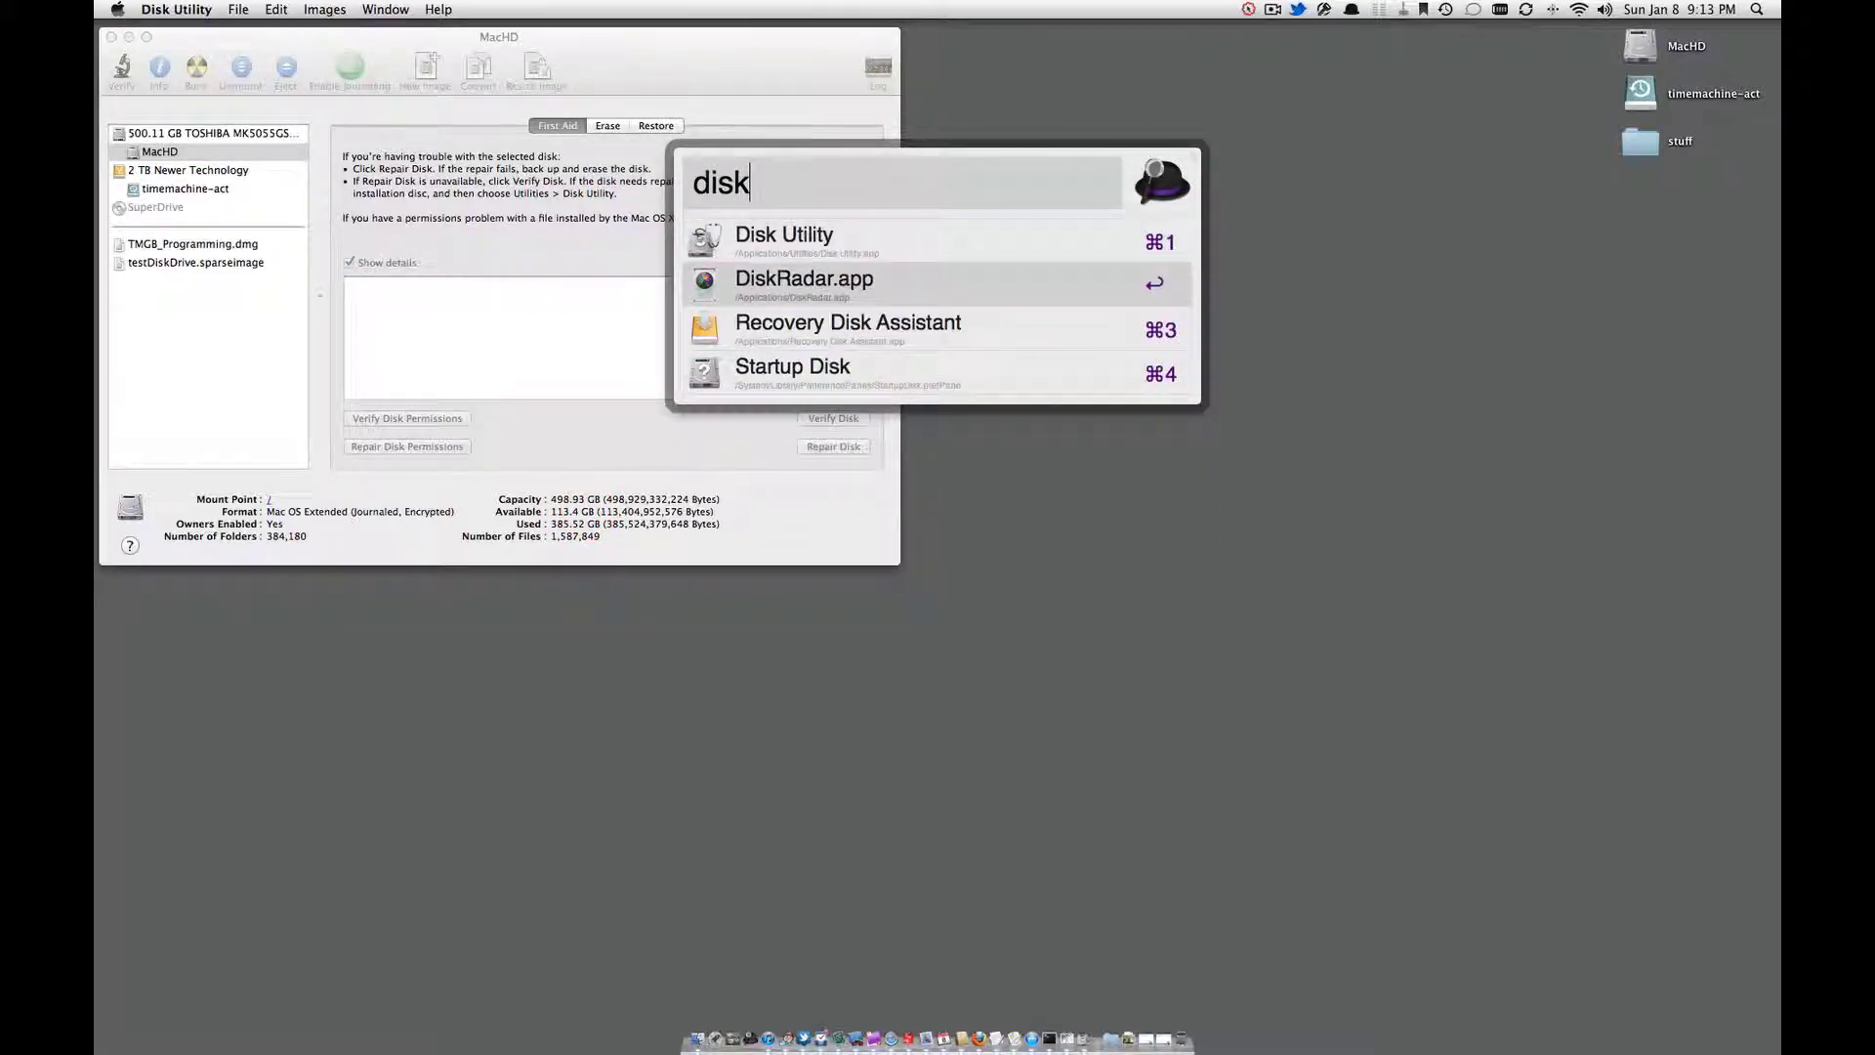
key("Return")
left_click(590, 515)
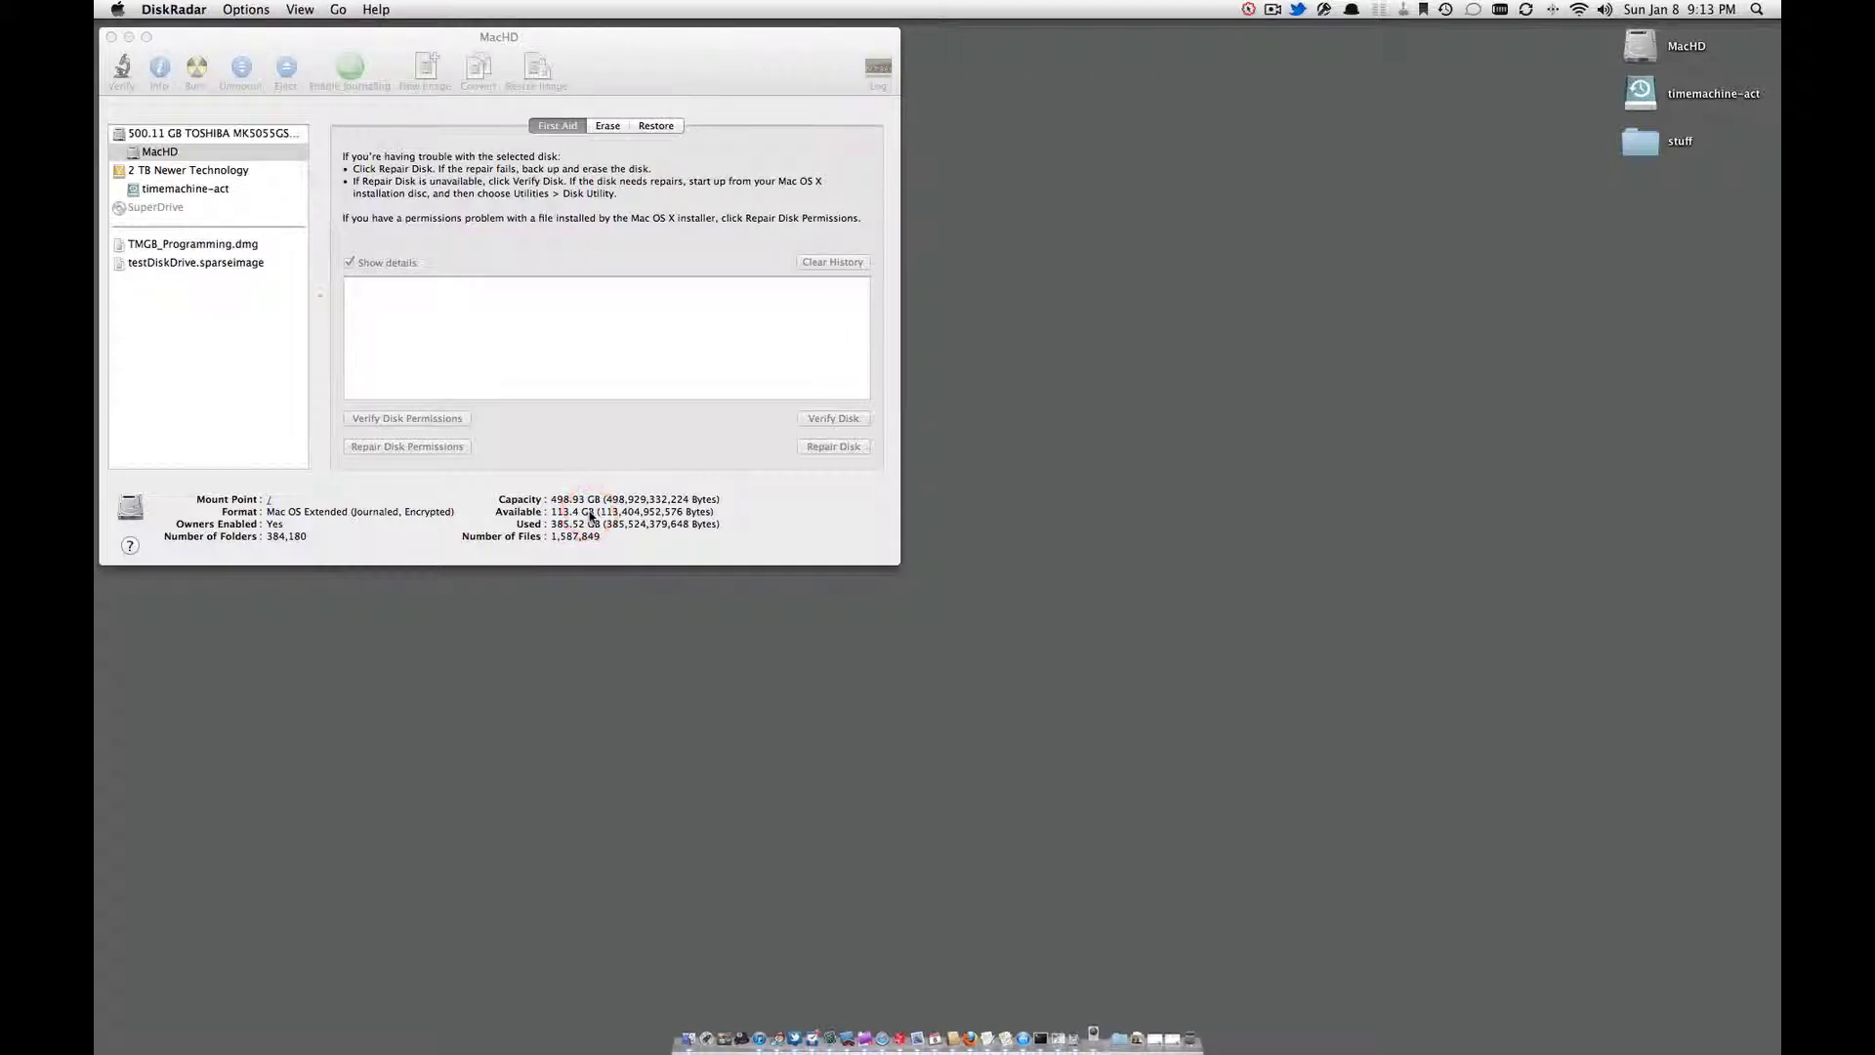
Step: Select the MobileBackups volume and move the DiskRadar window to the top right
left_click(825, 303)
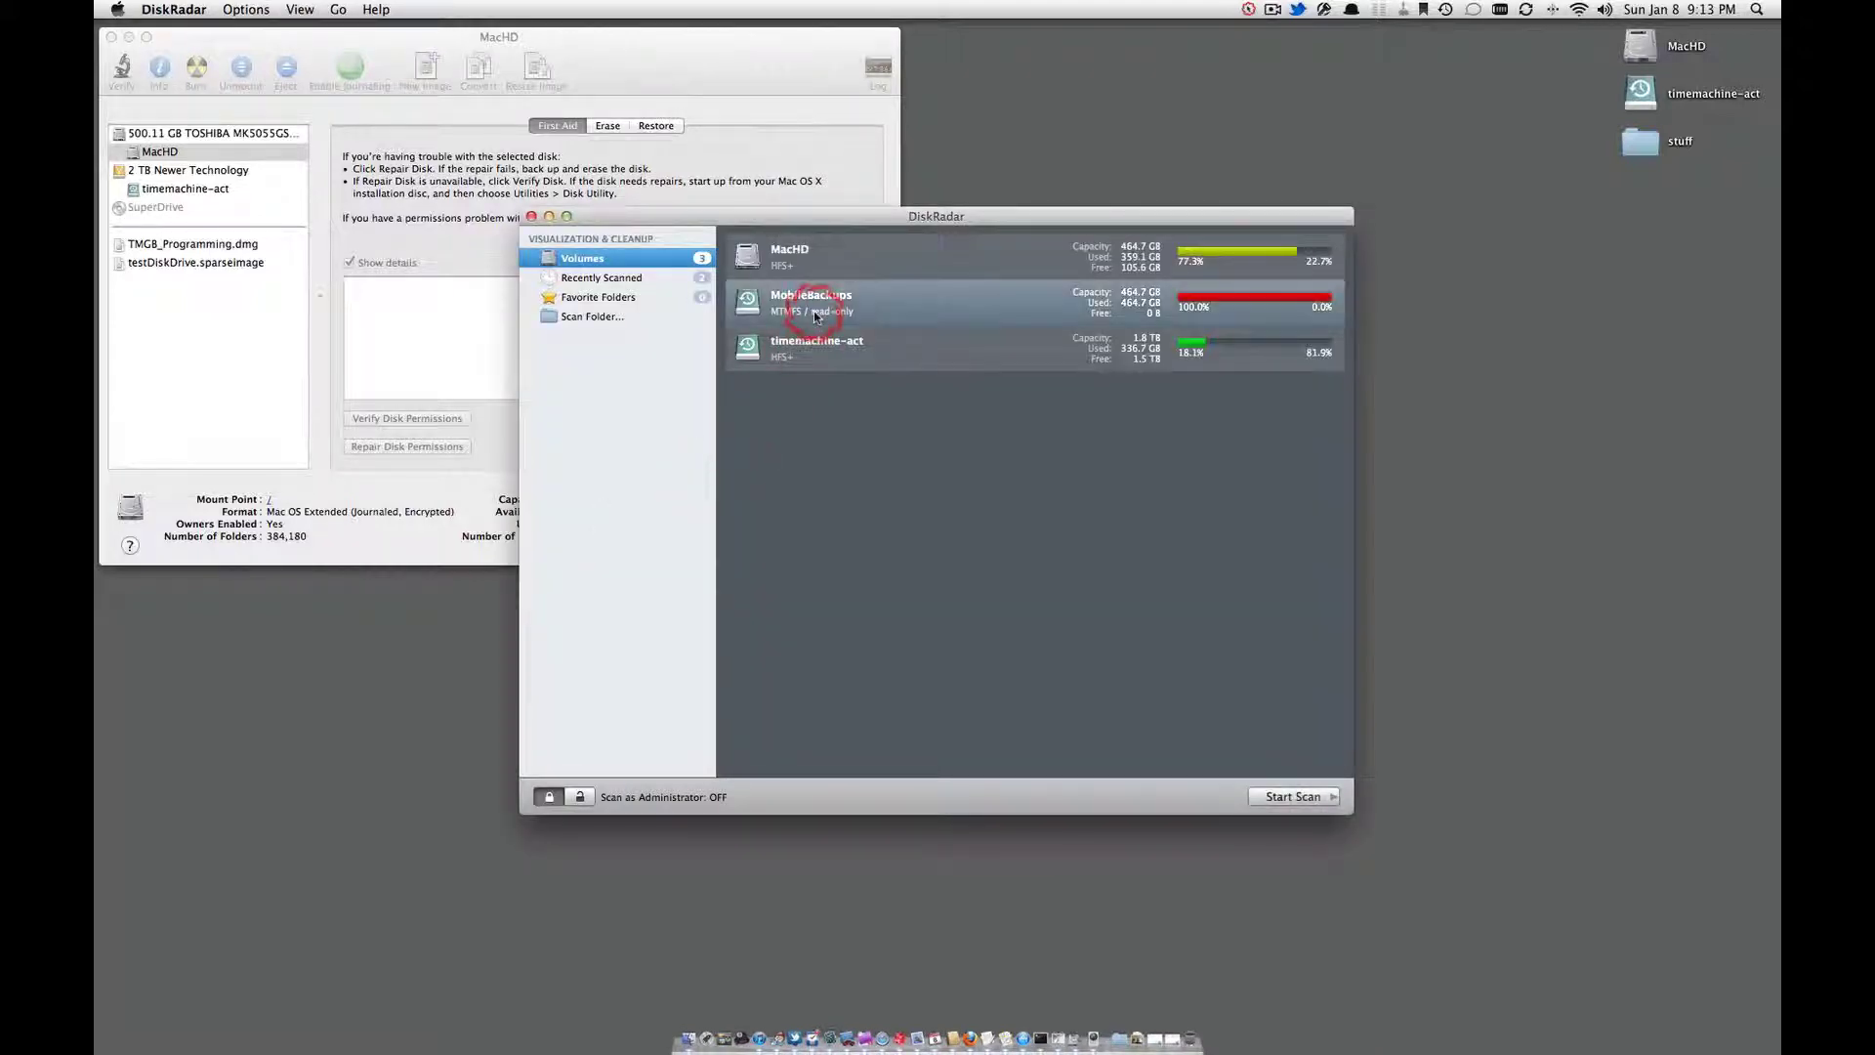
left_click_drag(857, 210, 1062, 97)
left_click(1352, 192)
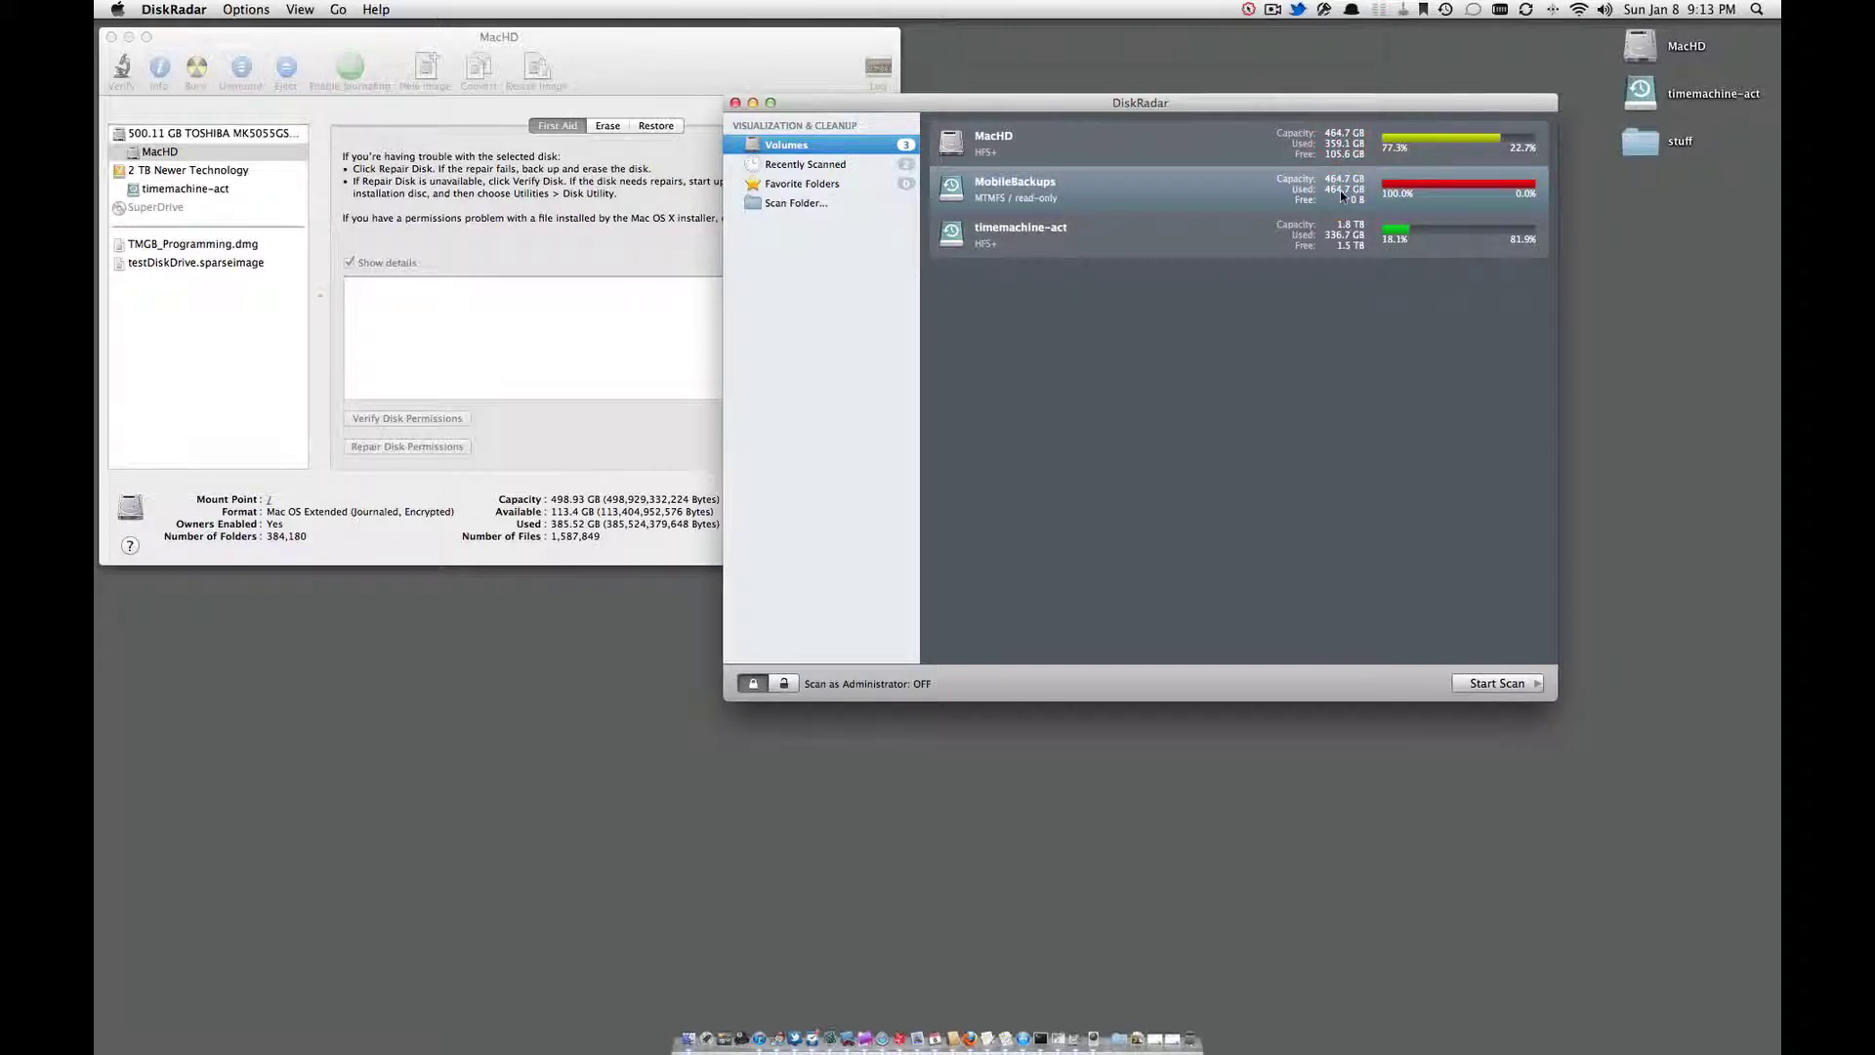
left_click(1034, 194)
left_click_drag(1012, 104, 1193, 40)
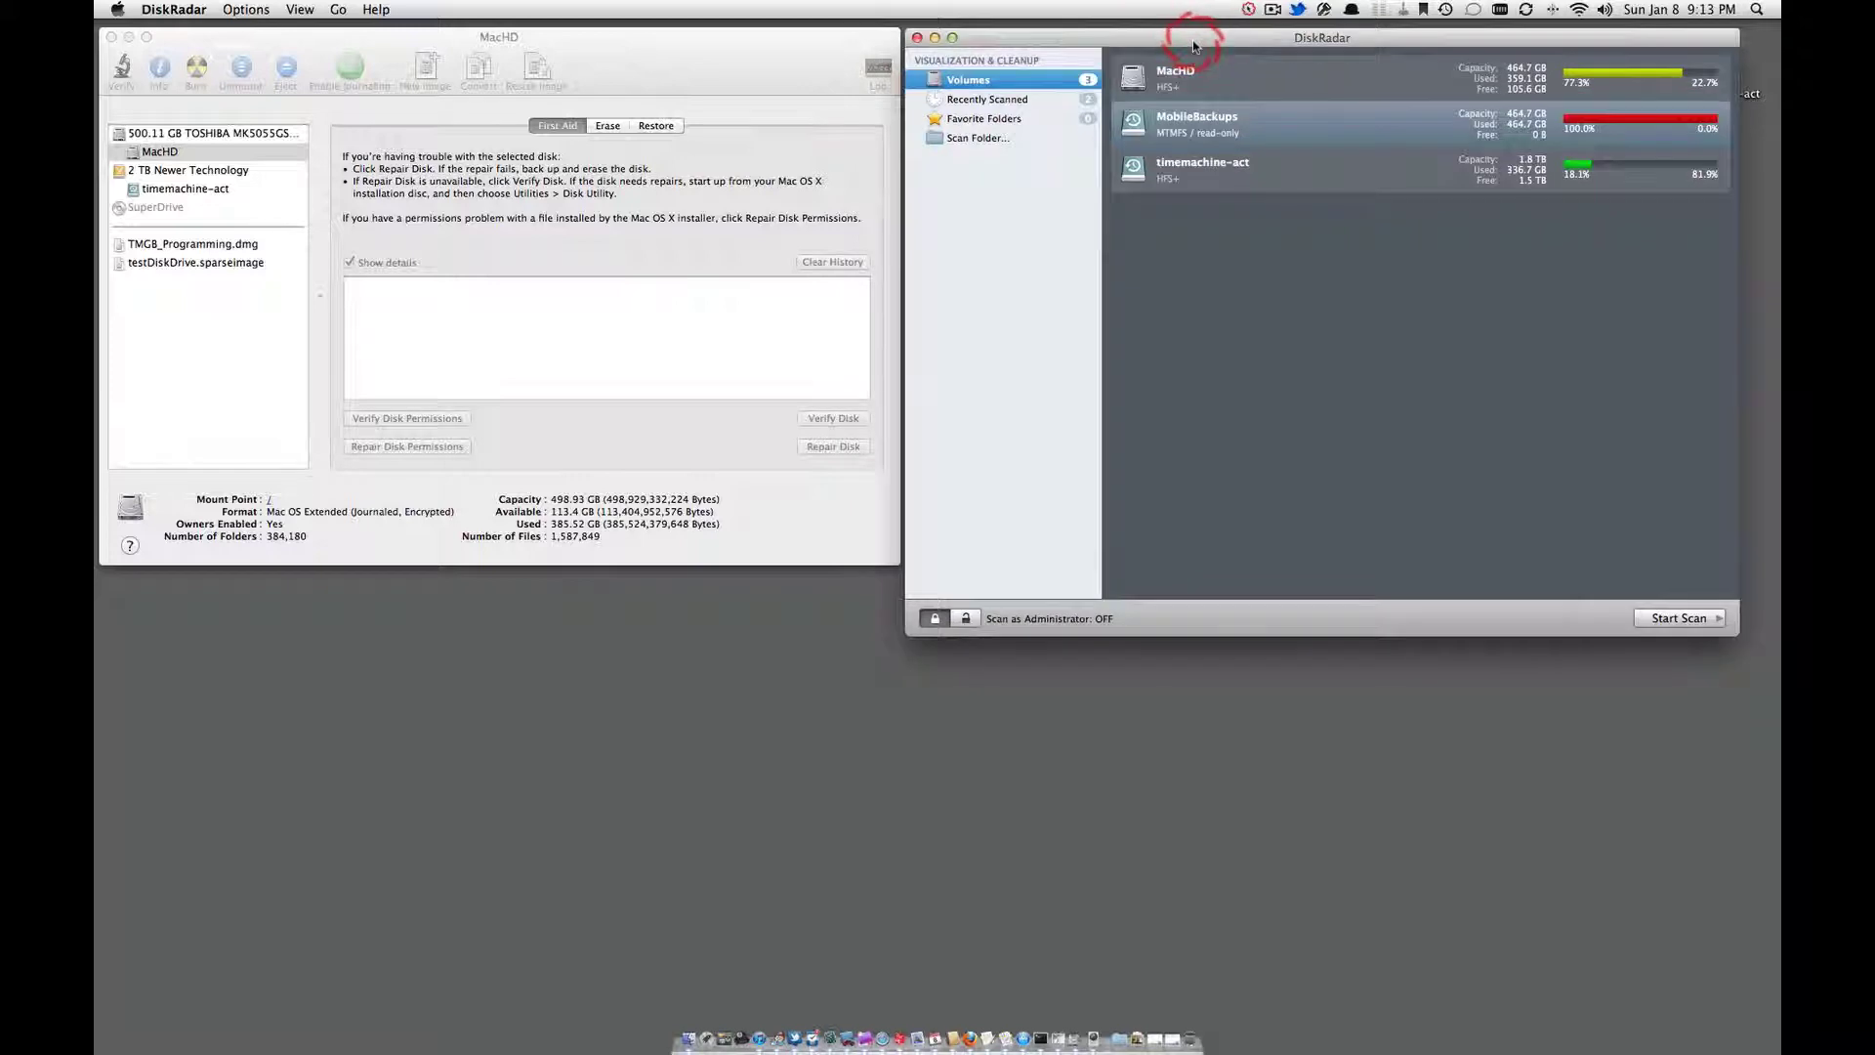